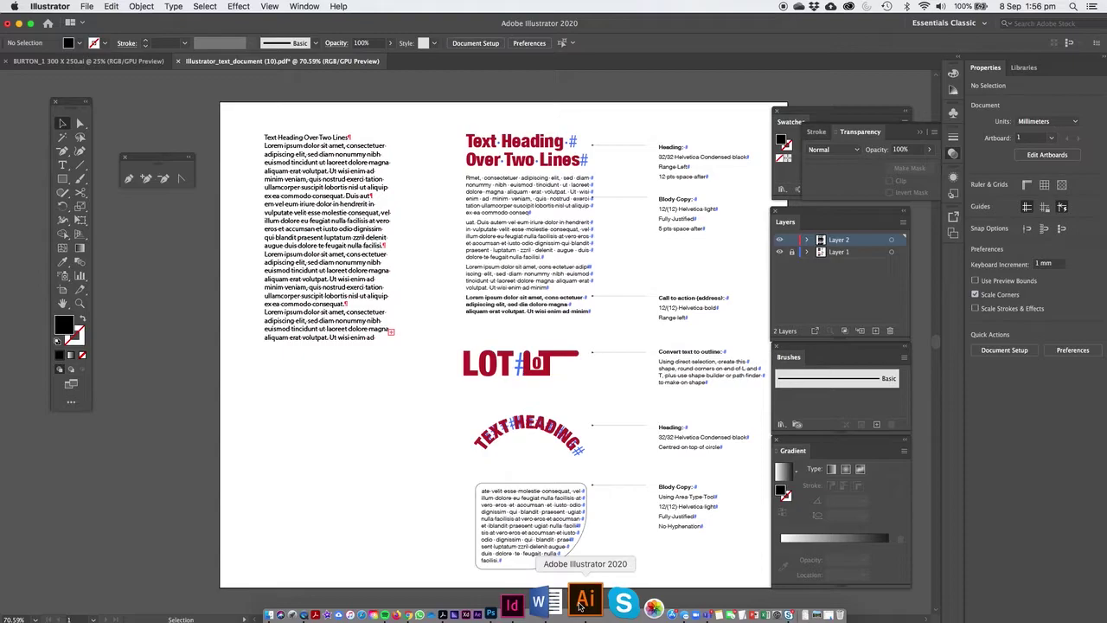
Step: Hide the hidden characters and examine the sample text designs with their type specifications
click(173, 6)
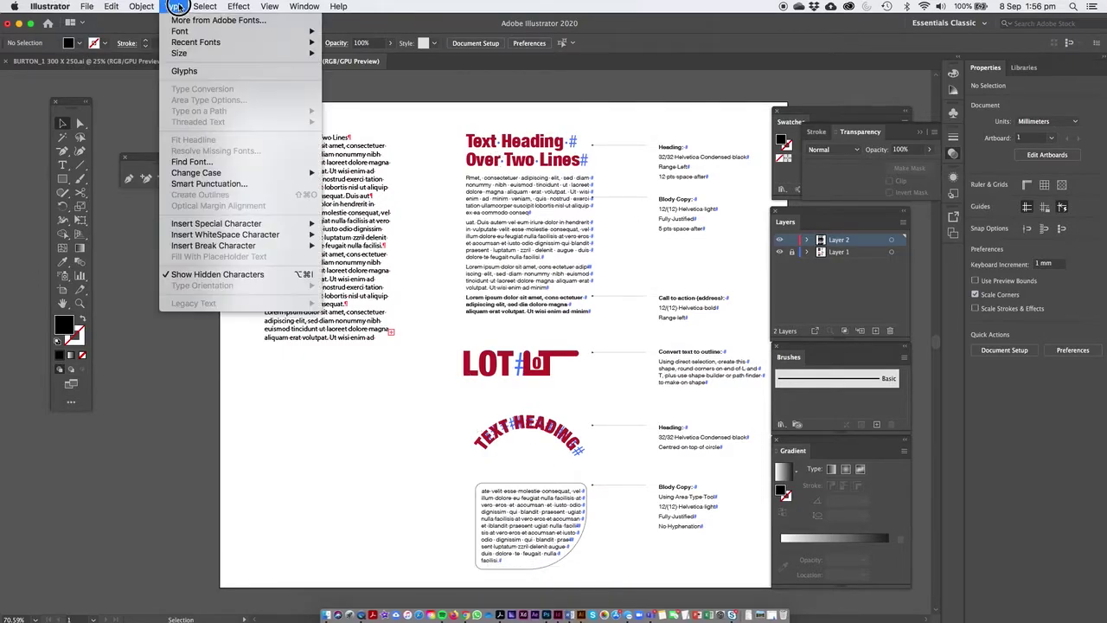
click(190, 275)
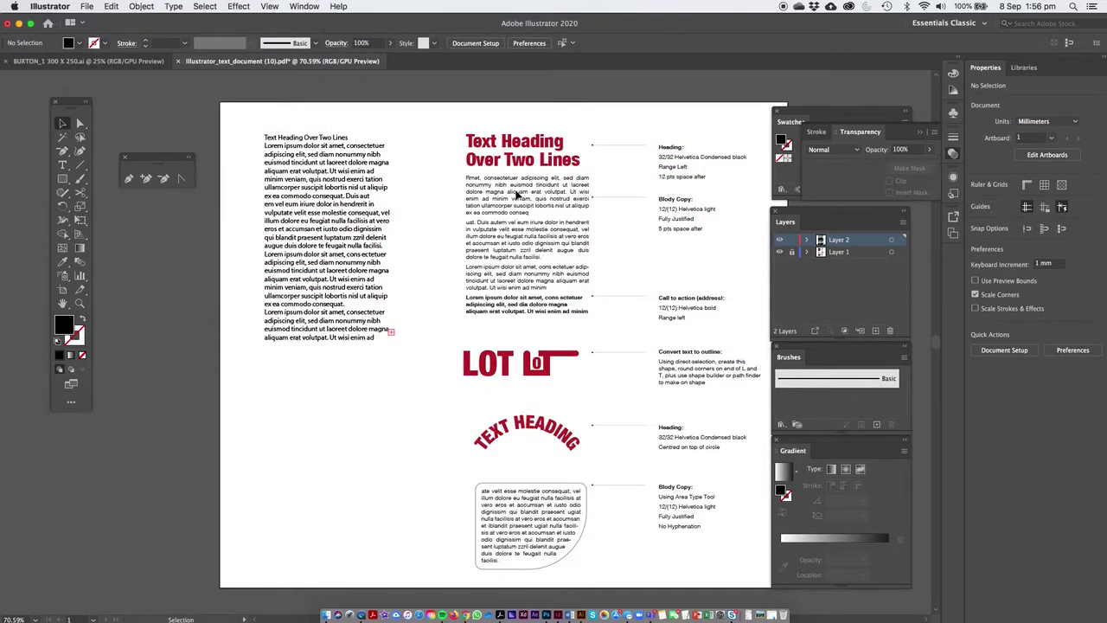
scroll(623, 159, up, 5)
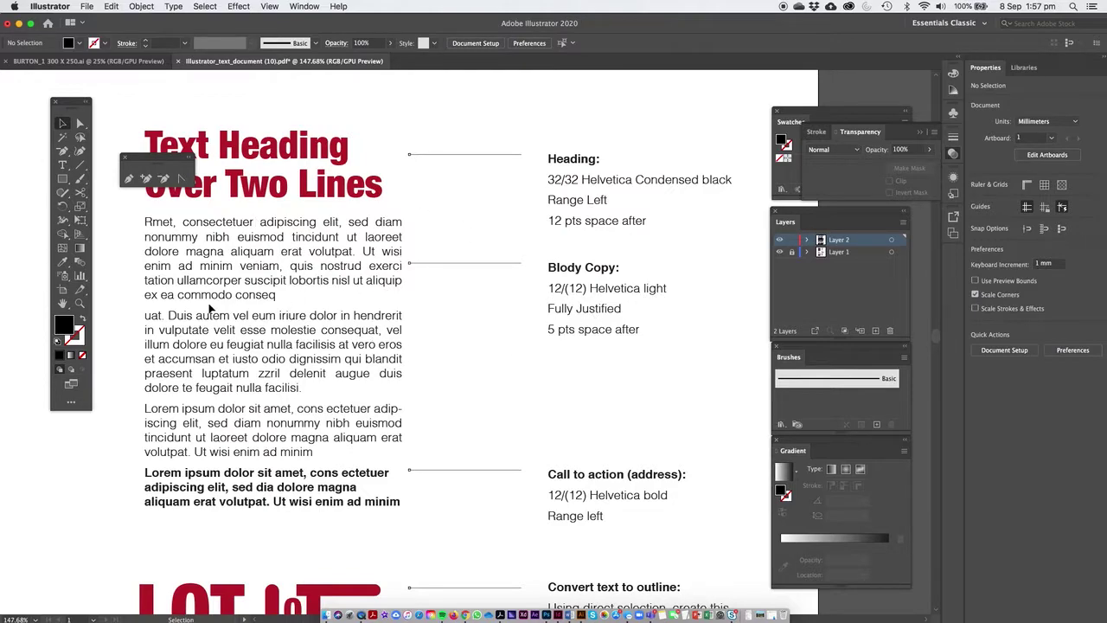
scroll(381, 401, down, 5)
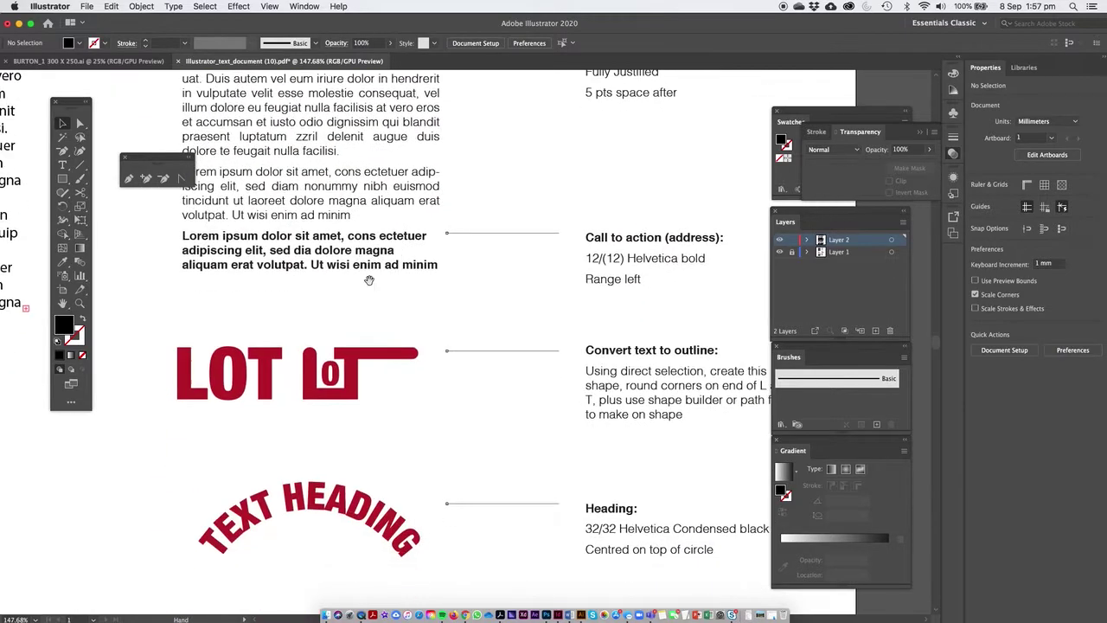
scroll(358, 384, down, 5)
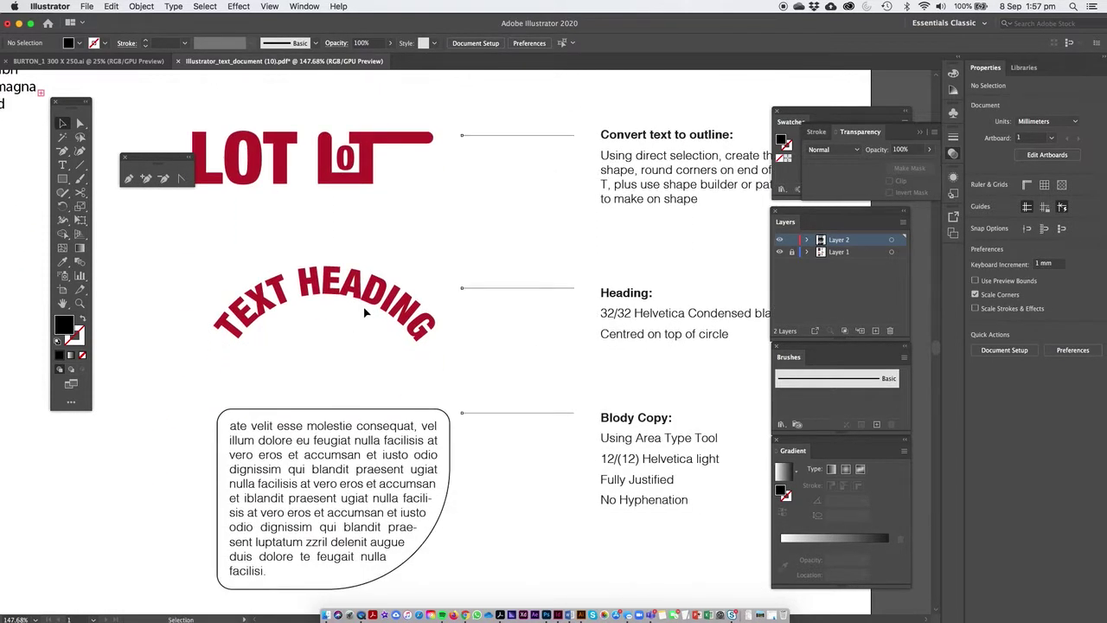
drag(537, 399, 507, 279)
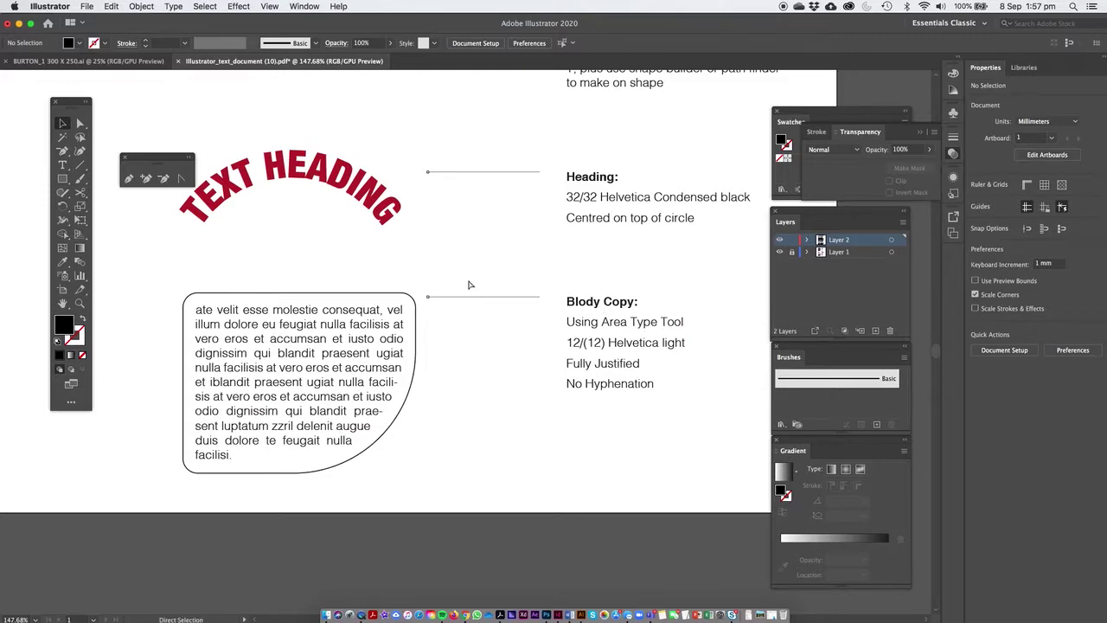
key(super+minus)
key(super+minus)
key(super+minus)
scroll(468, 285, up, 5)
scroll(468, 285, left, 2)
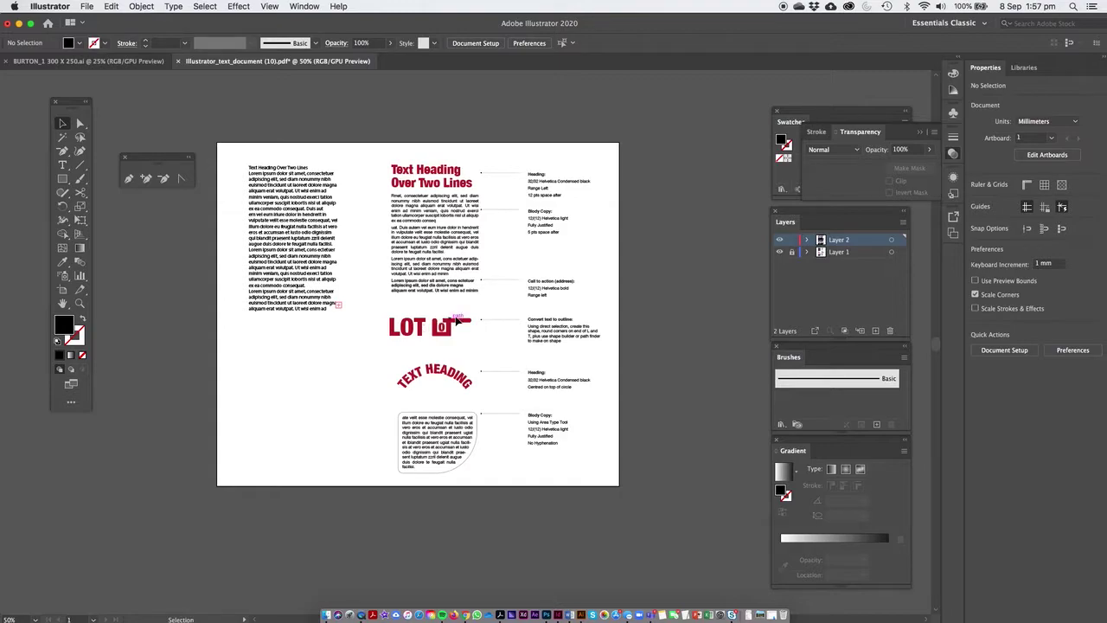
Step: Draw a placeholder text frame about 96 mm wide and 167 mm high below the plain text block, and delete it
click(264, 192)
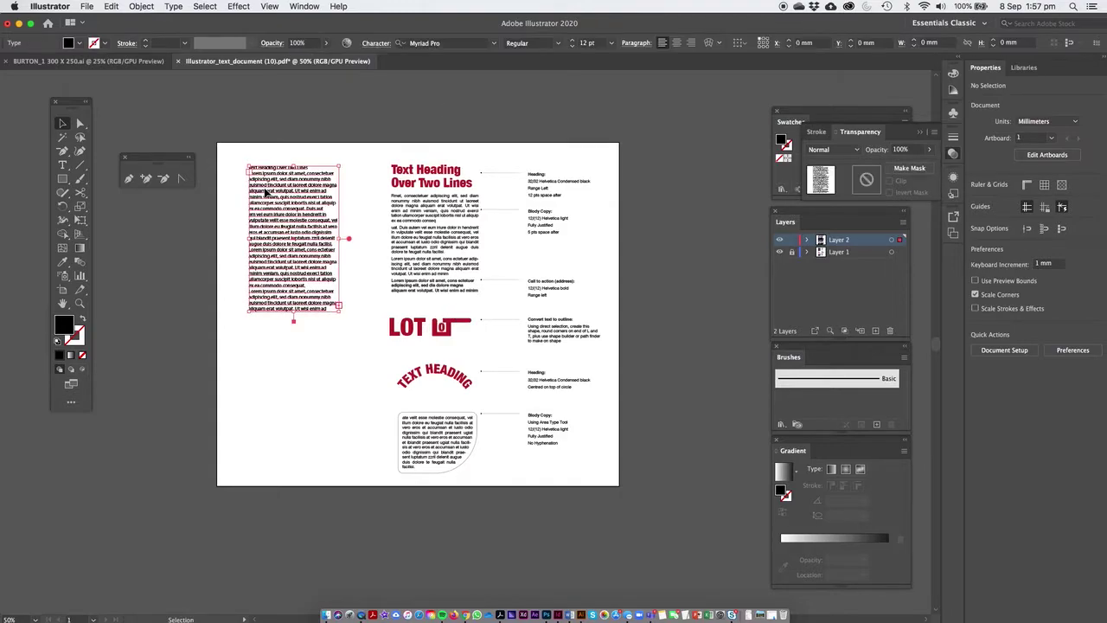
click(63, 164)
drag(227, 347, 339, 540)
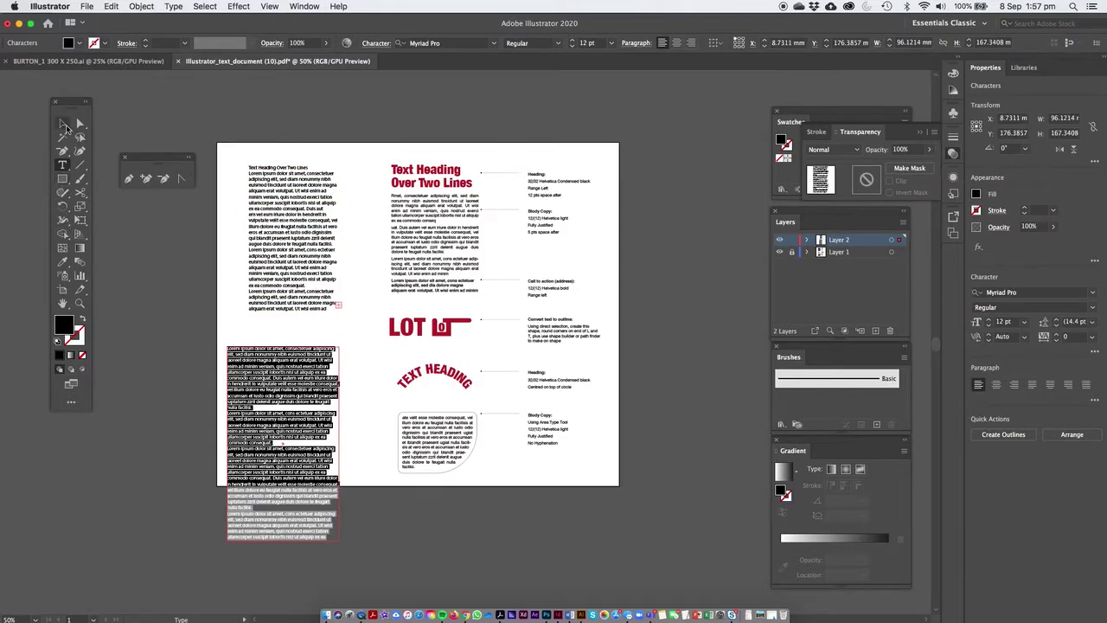
click(62, 123)
key(Delete)
Step: Show the hidden characters so the paragraph marks and spaces appear in the plain text block
key(z)
drag(245, 179, 366, 311)
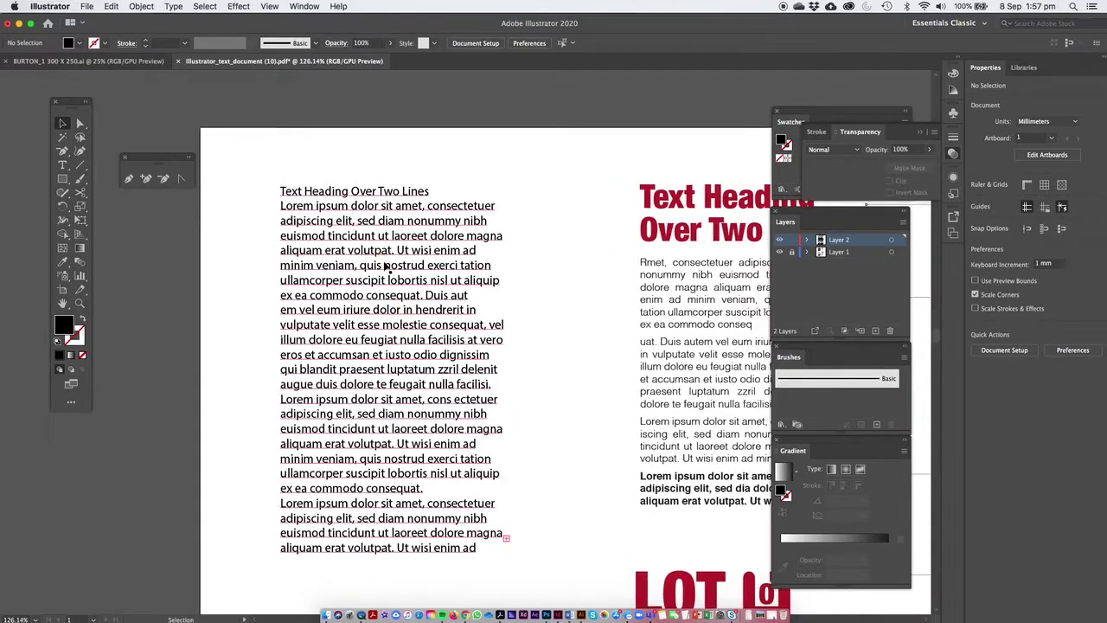
click(173, 8)
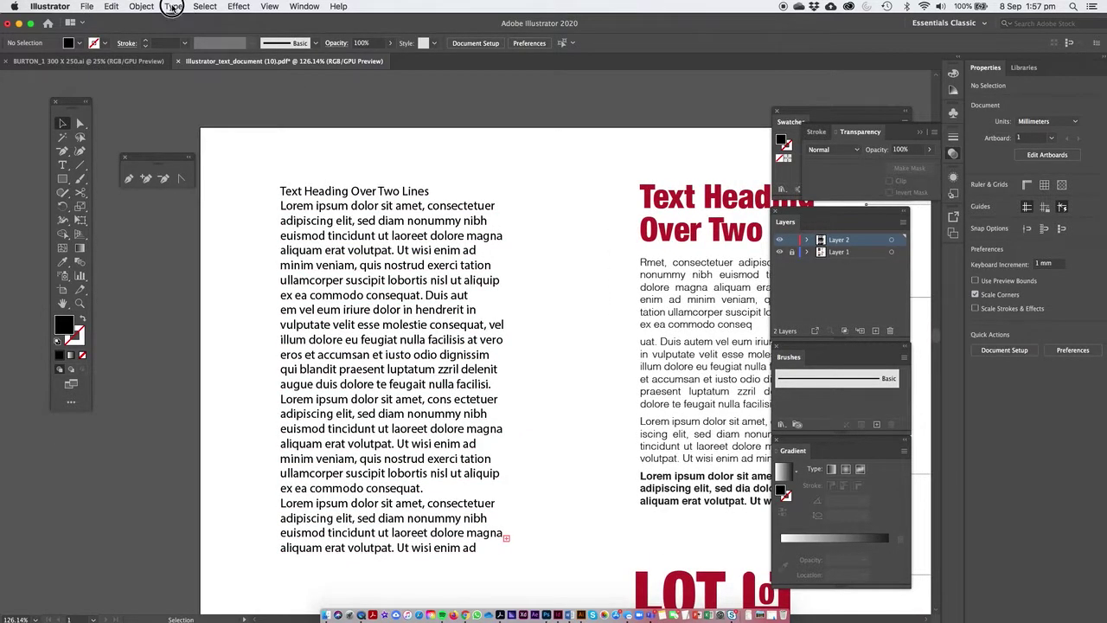
click(228, 275)
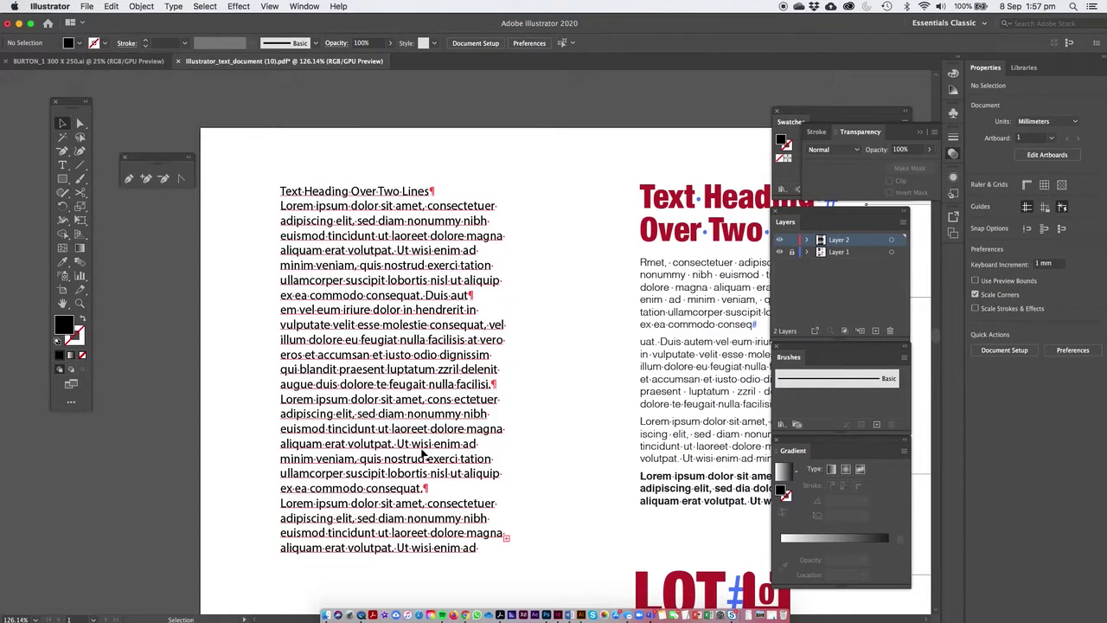
Step: Extend the plain text frame downward to a height of about 180 mm
key(super+minus)
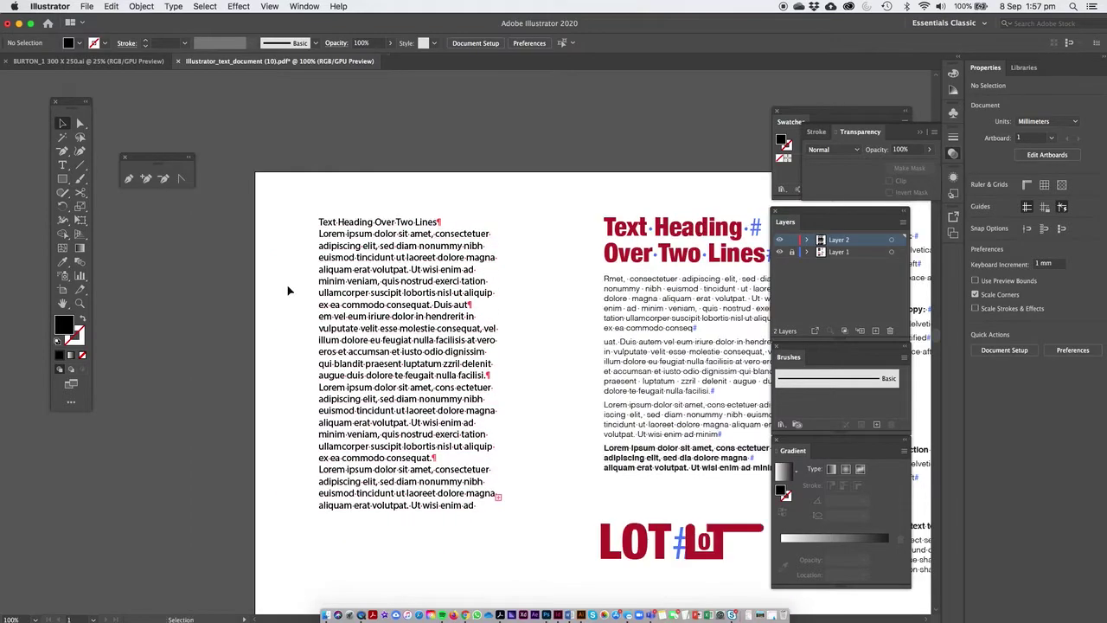
scroll(410, 292, down, 5)
scroll(411, 292, right, 4)
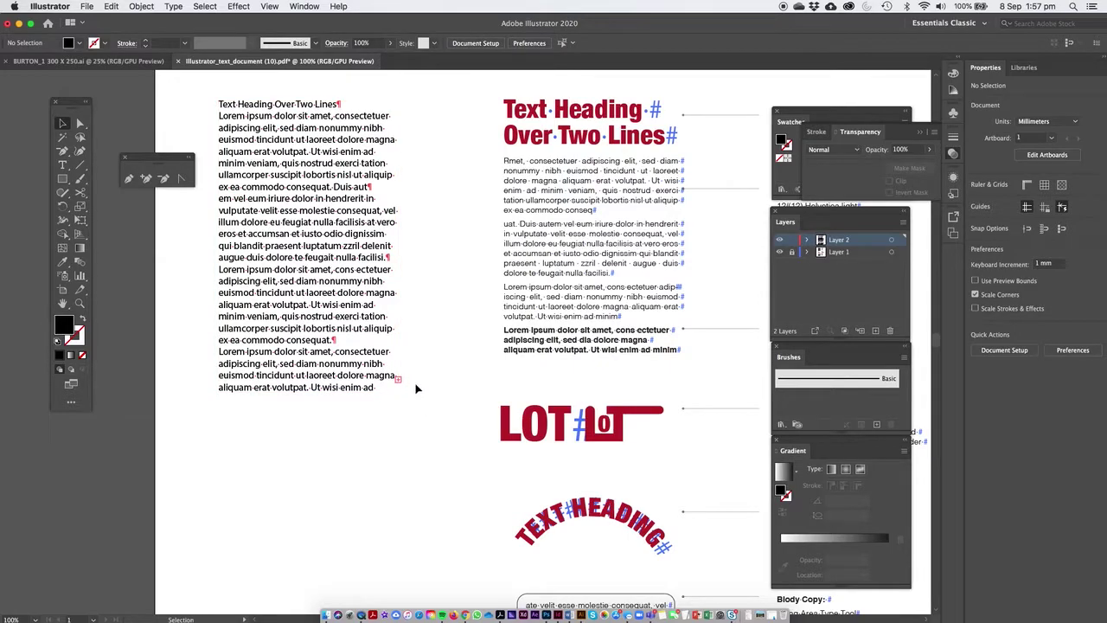
click(389, 373)
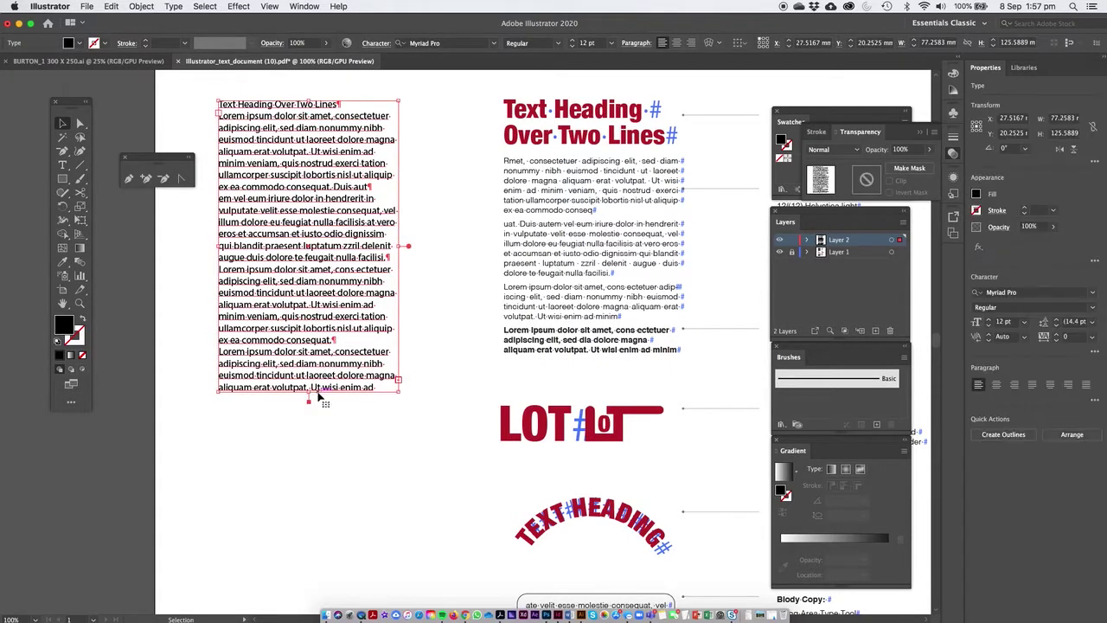
drag(311, 398, 312, 516)
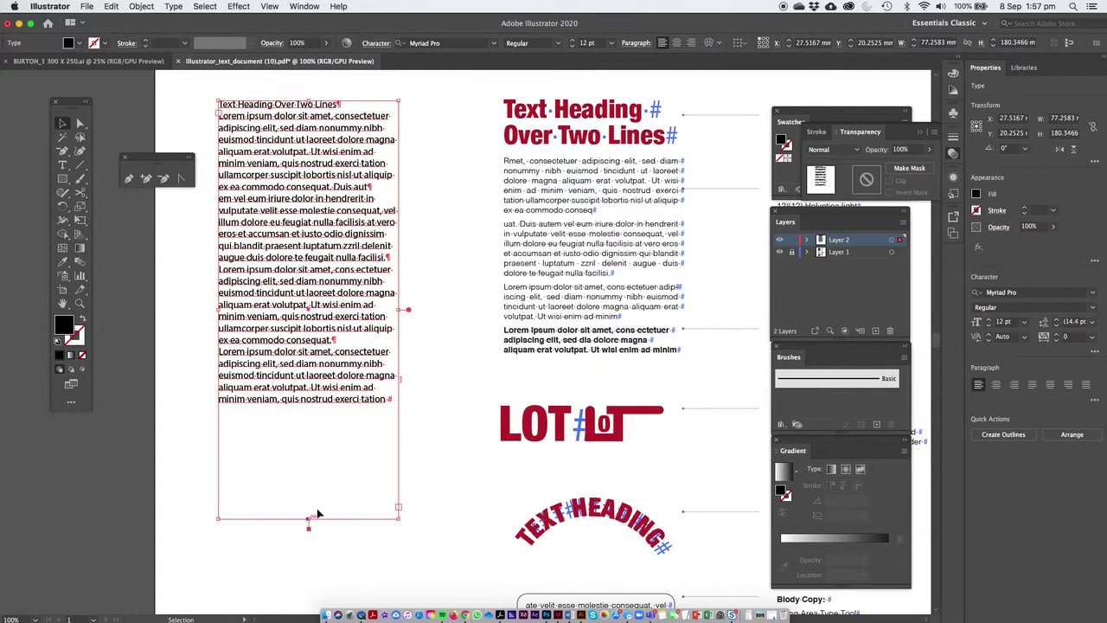
click(443, 362)
Step: Shorten the plain text frame to a height of about 90 mm so part of its text overflows
key(super+minus)
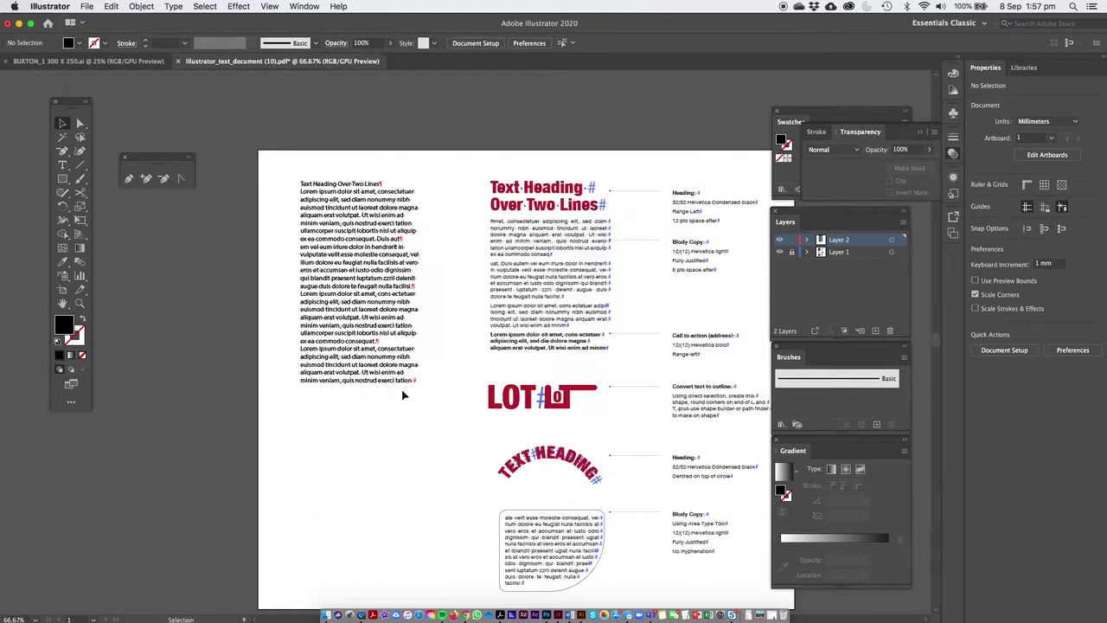
click(329, 377)
drag(360, 460, 361, 318)
Step: Thread the overflow text into a new frame about 101 mm wide and 52 mm high below the first one
scroll(286, 220, up, 5)
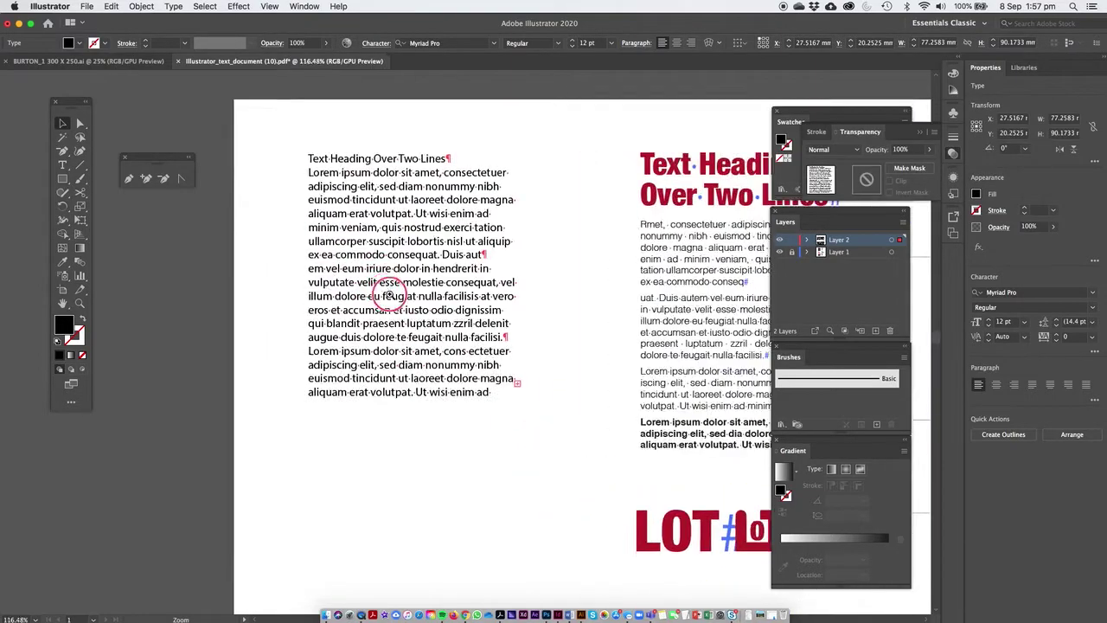
scroll(408, 338, right, 3)
key(t)
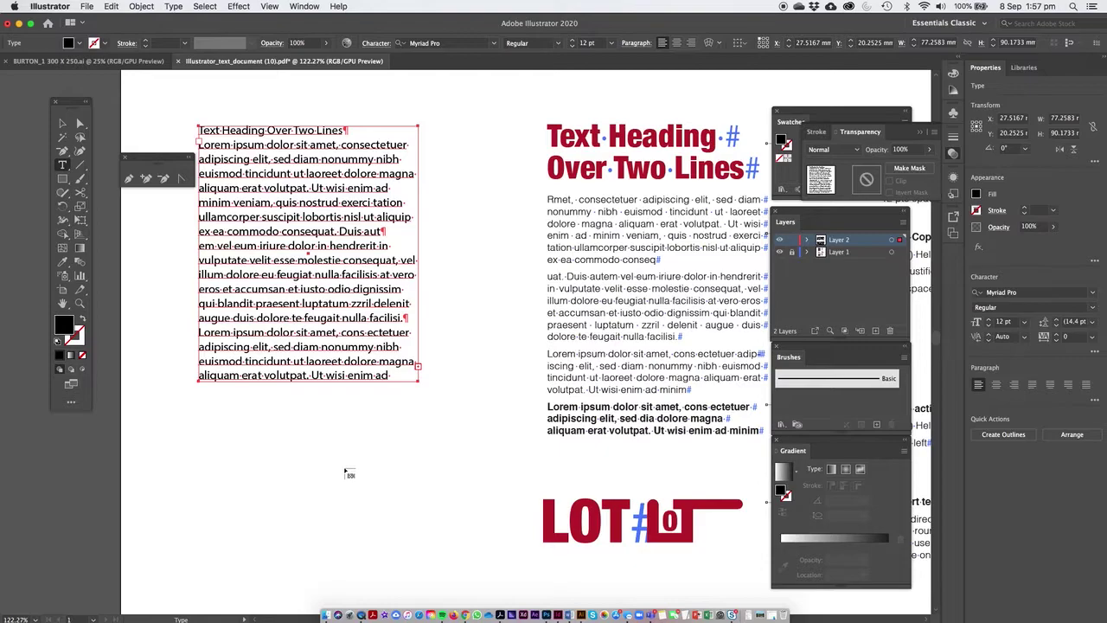
drag(153, 432, 443, 577)
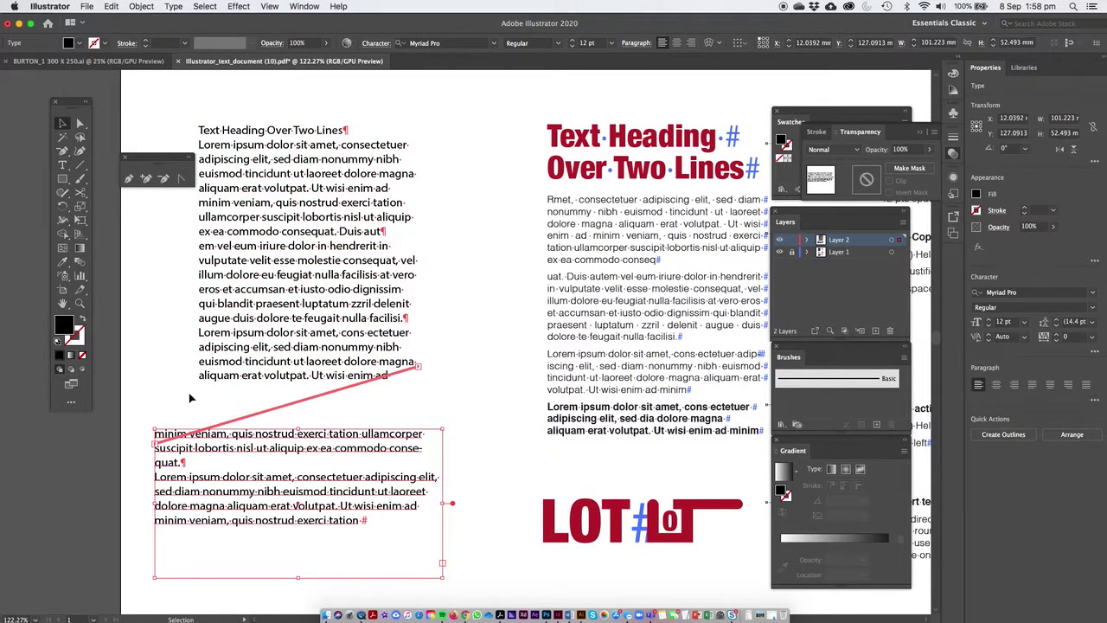
Step: Delete the text inside the lower threaded frame, and remove the emptied frame
key(t)
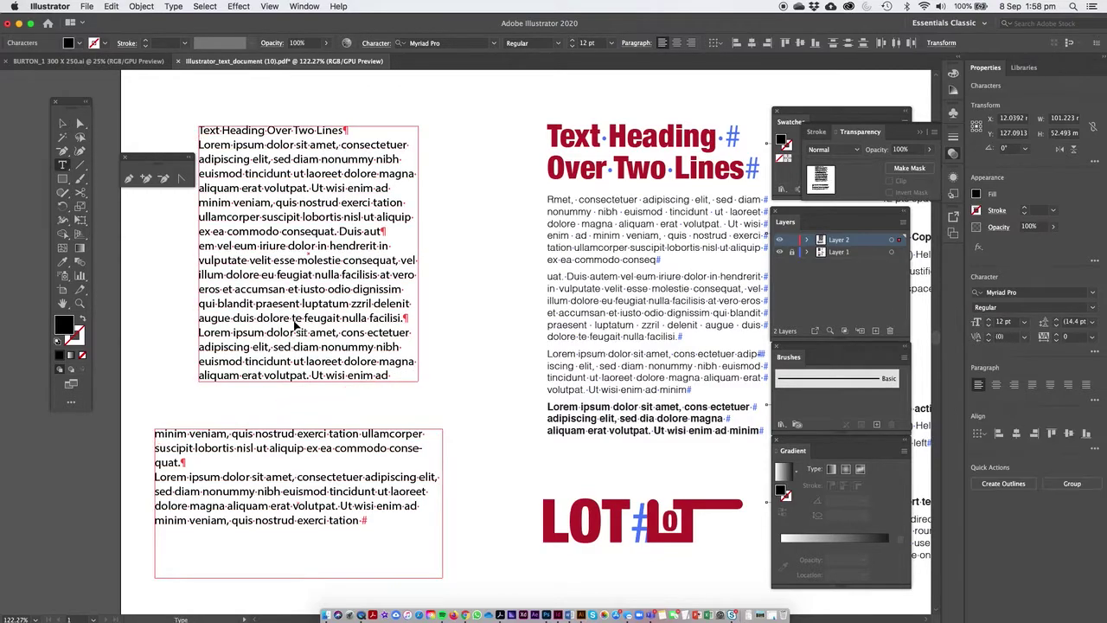
drag(382, 527, 167, 421)
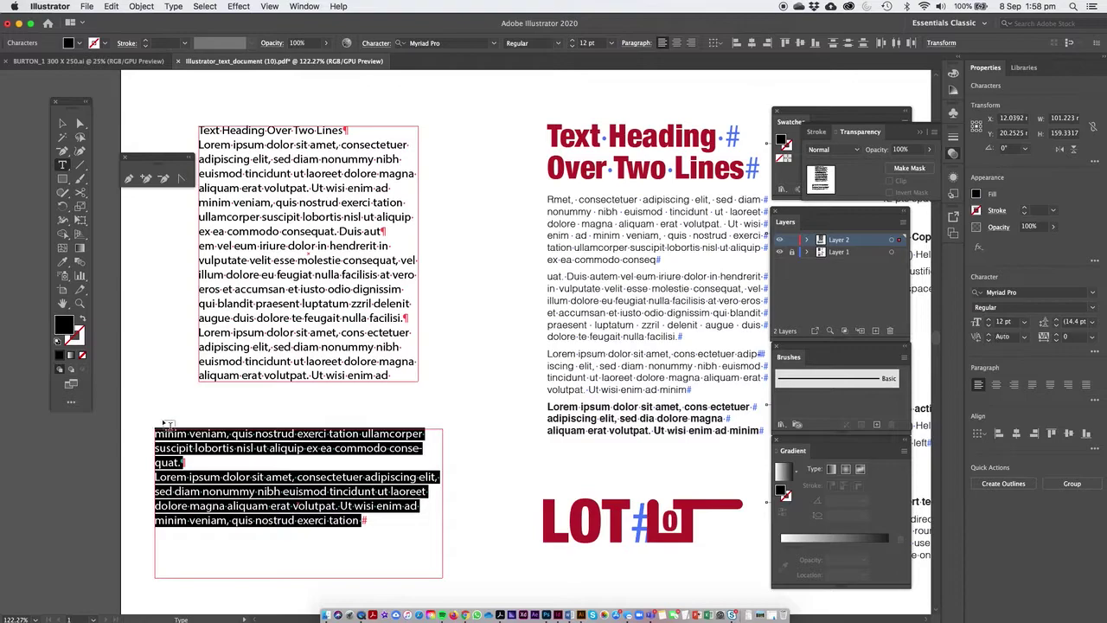
key(BackSpace)
key(Escape)
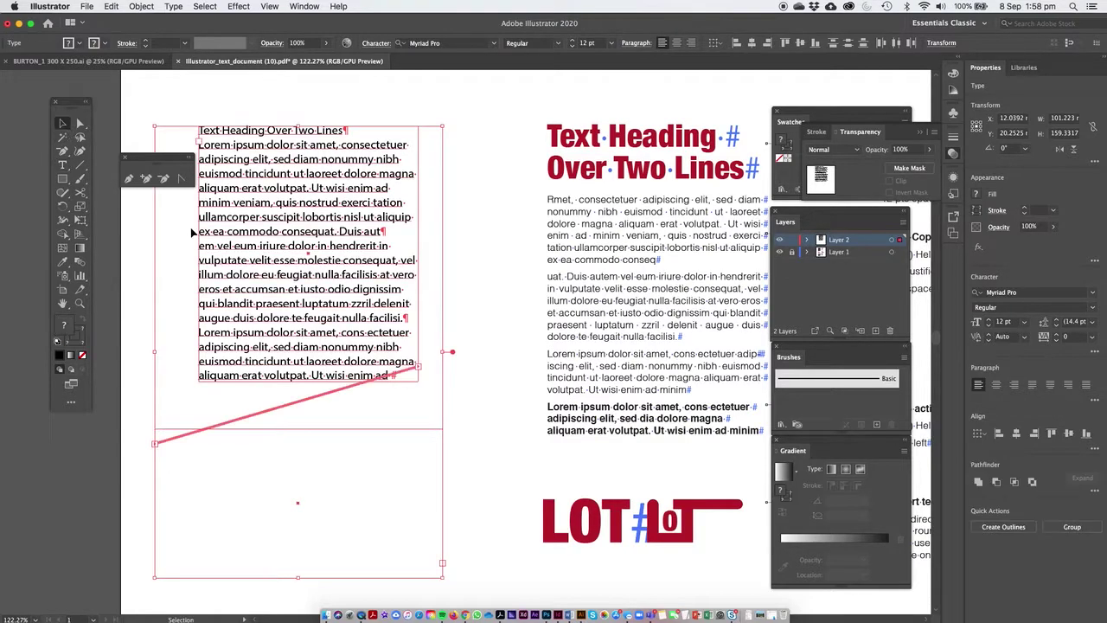
click(503, 461)
click(348, 501)
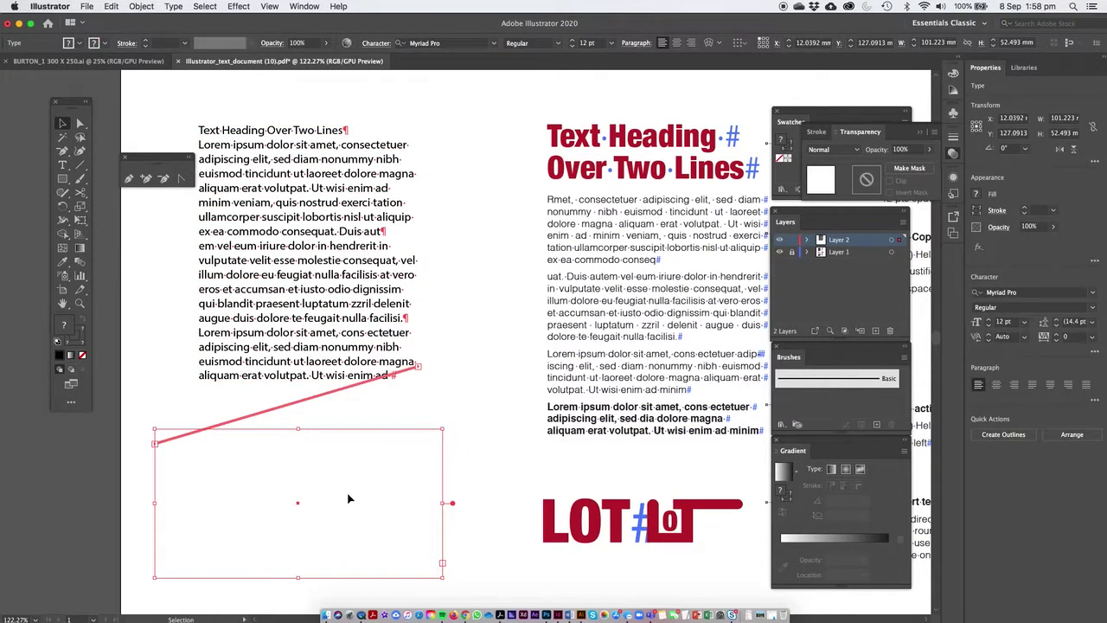
key(Delete)
Step: Undo the text and frame deletions, and delete only the lower threaded frame with its text kept as overflow
key(super+z)
key(super+z)
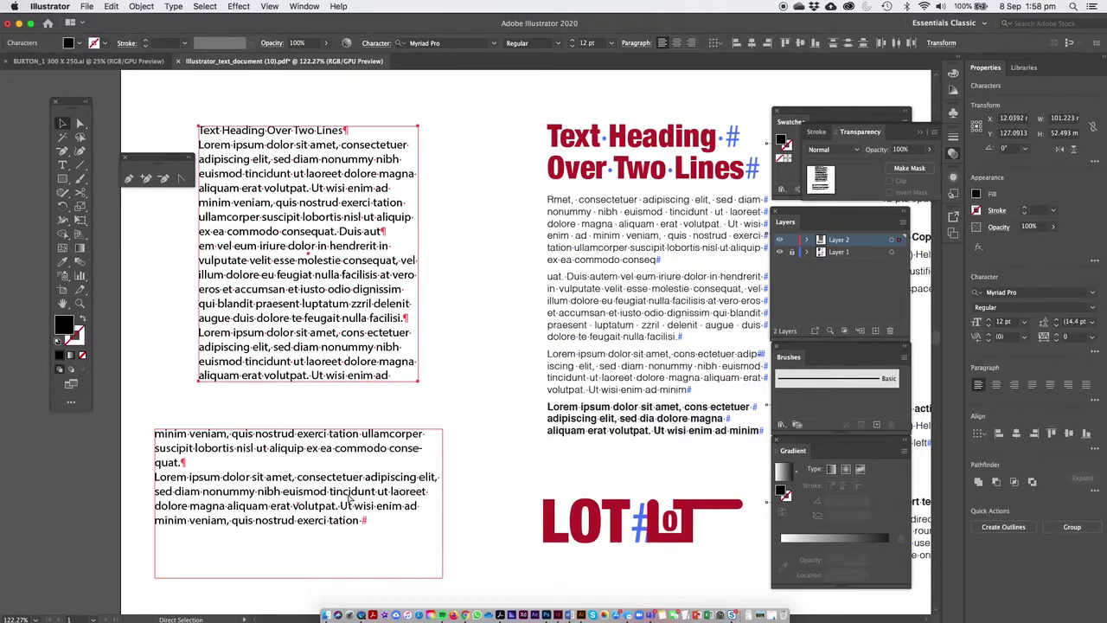
click(482, 461)
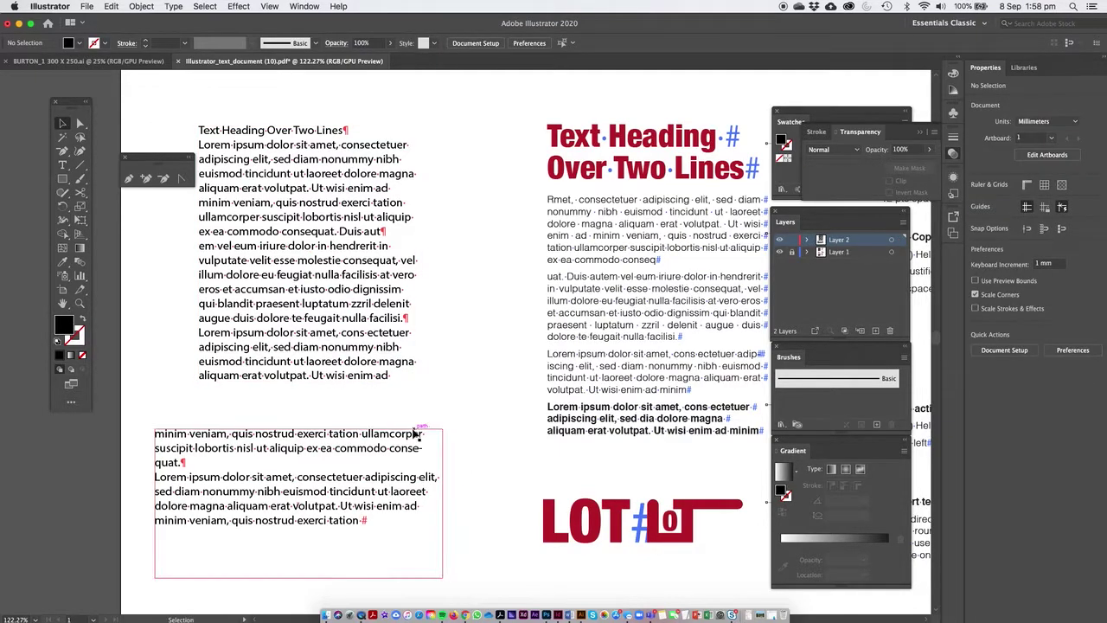
click(333, 444)
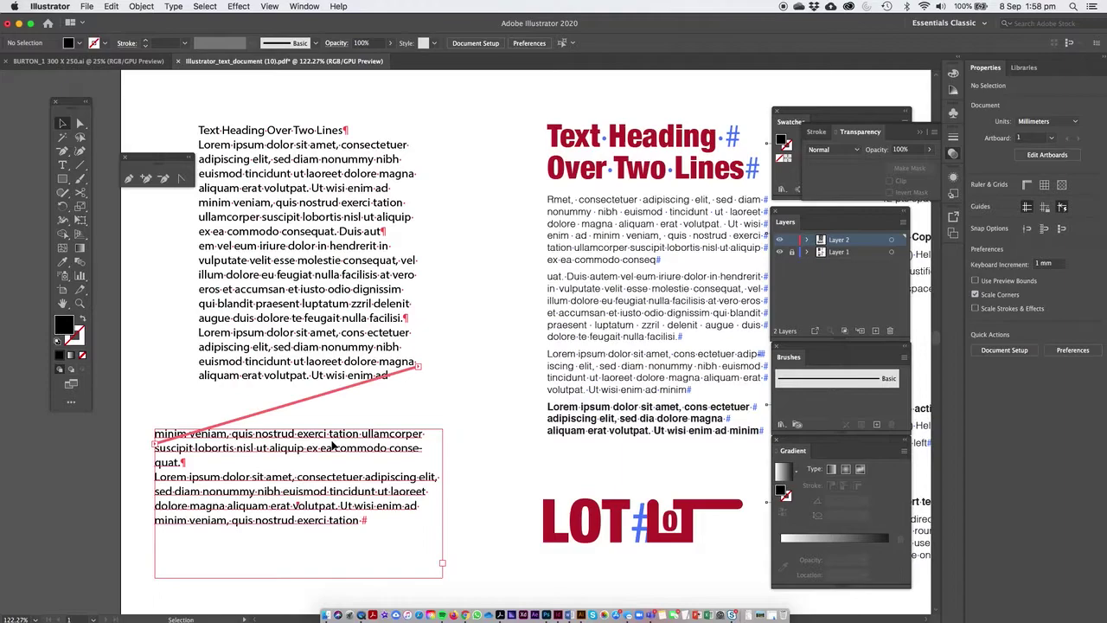
key(Delete)
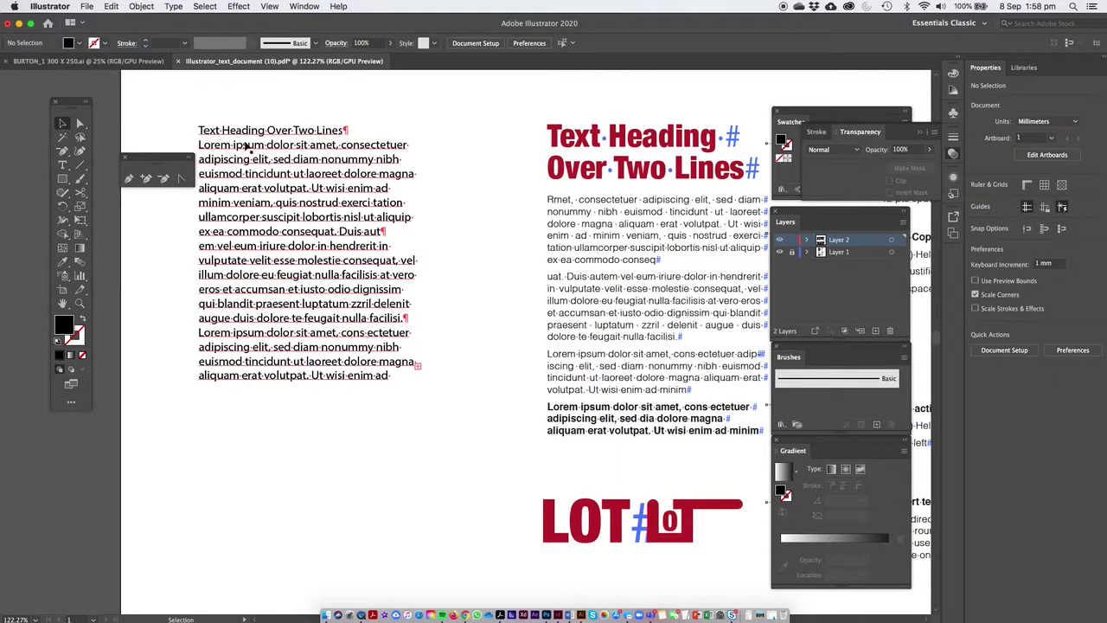
Step: Set the heading line "Text Heading Over Two Lines" in the plain text block to Helvetica Neue Condensed Black
drag(354, 158, 278, 251)
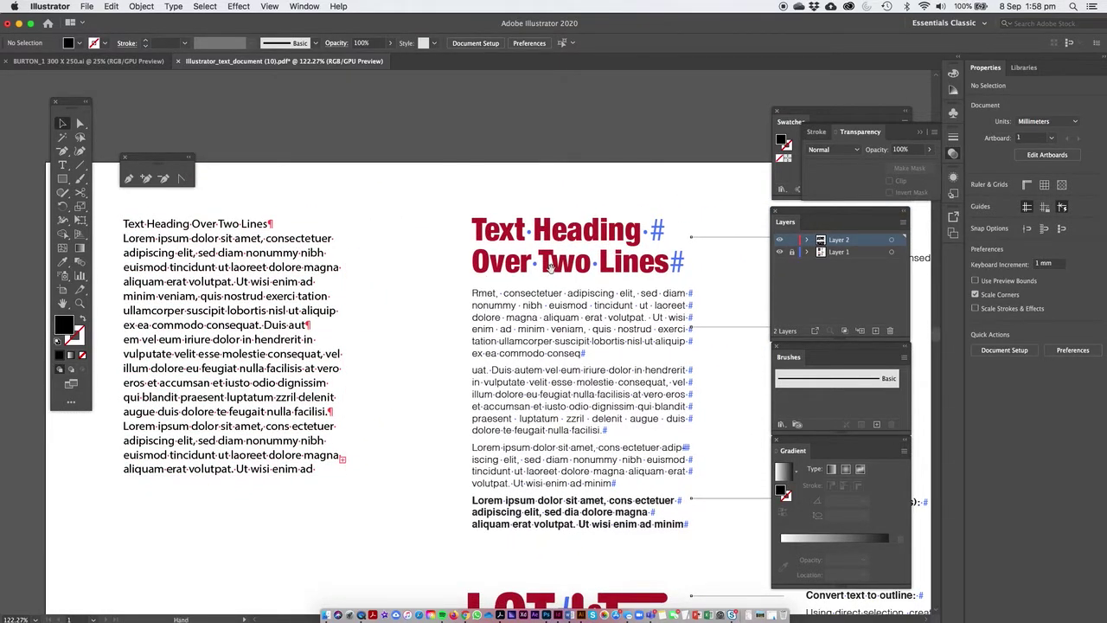
drag(551, 269, 217, 286)
drag(367, 318, 533, 277)
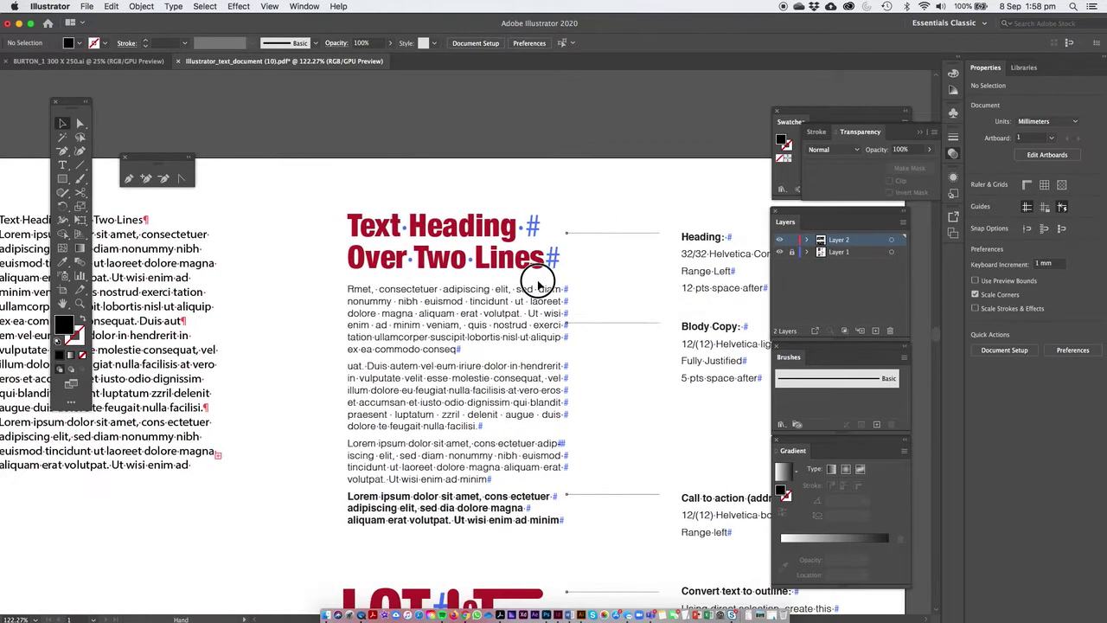
drag(144, 244, 308, 228)
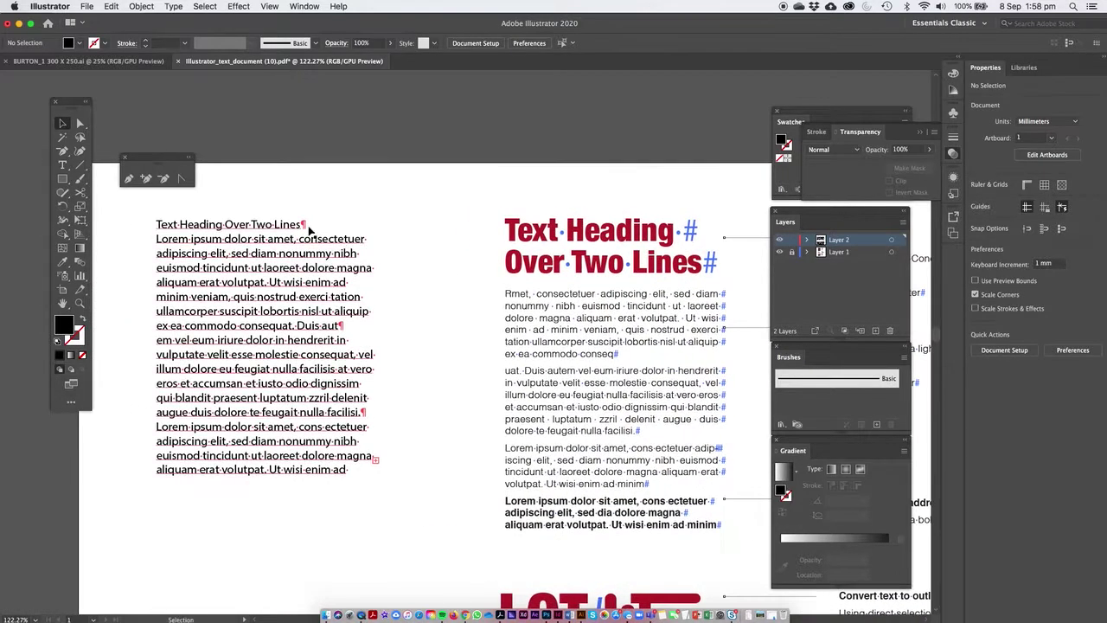
double_click(260, 223)
triple_click(259, 223)
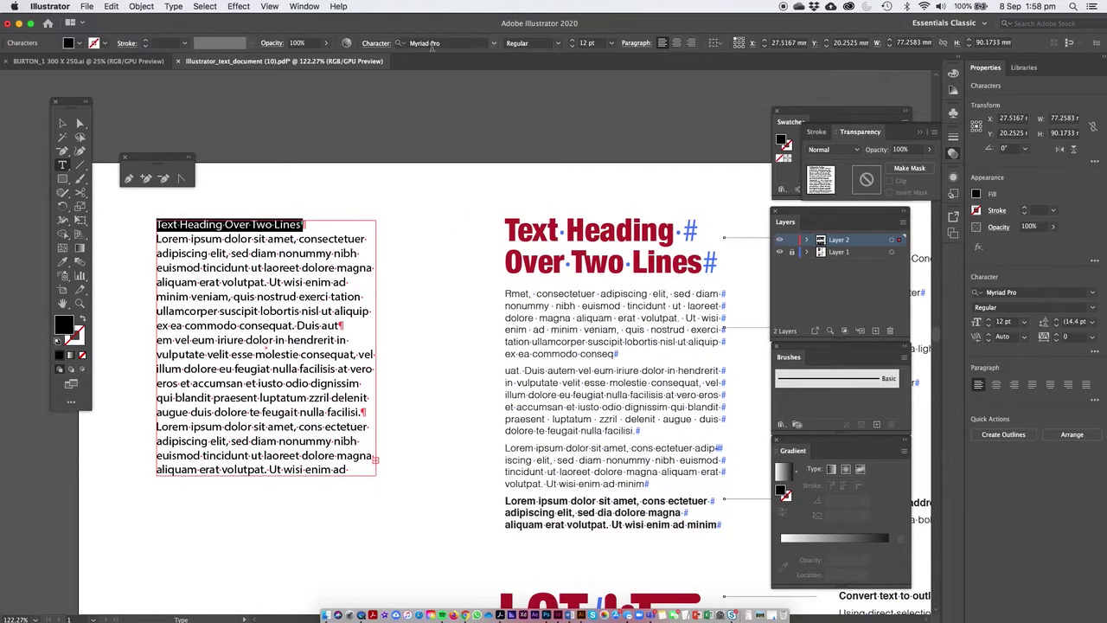
key(super+t)
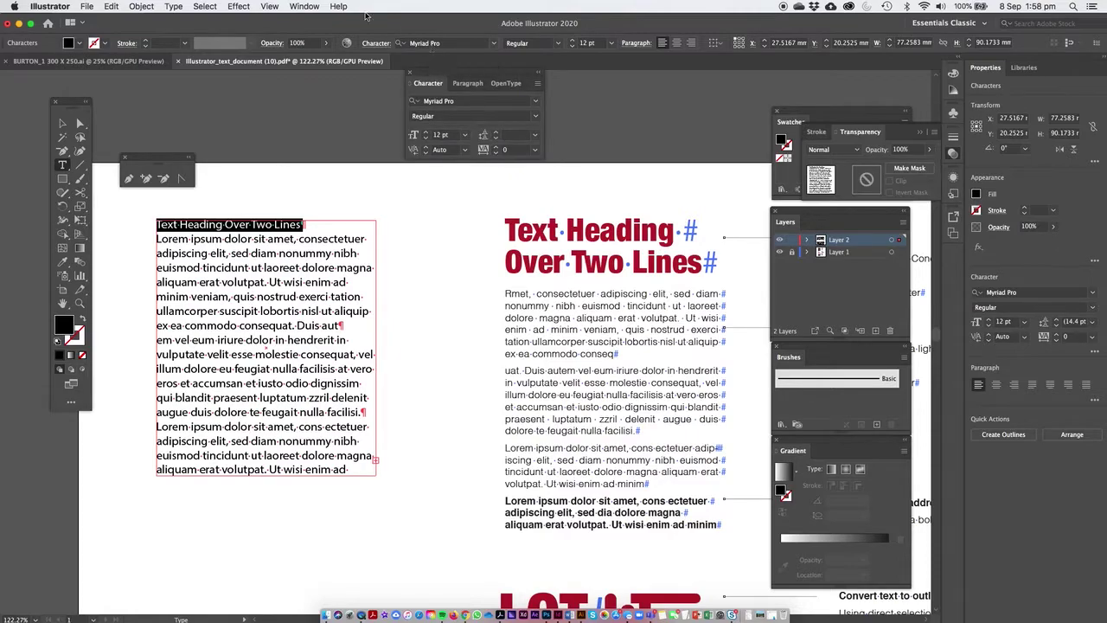
click(441, 101)
text(hel)
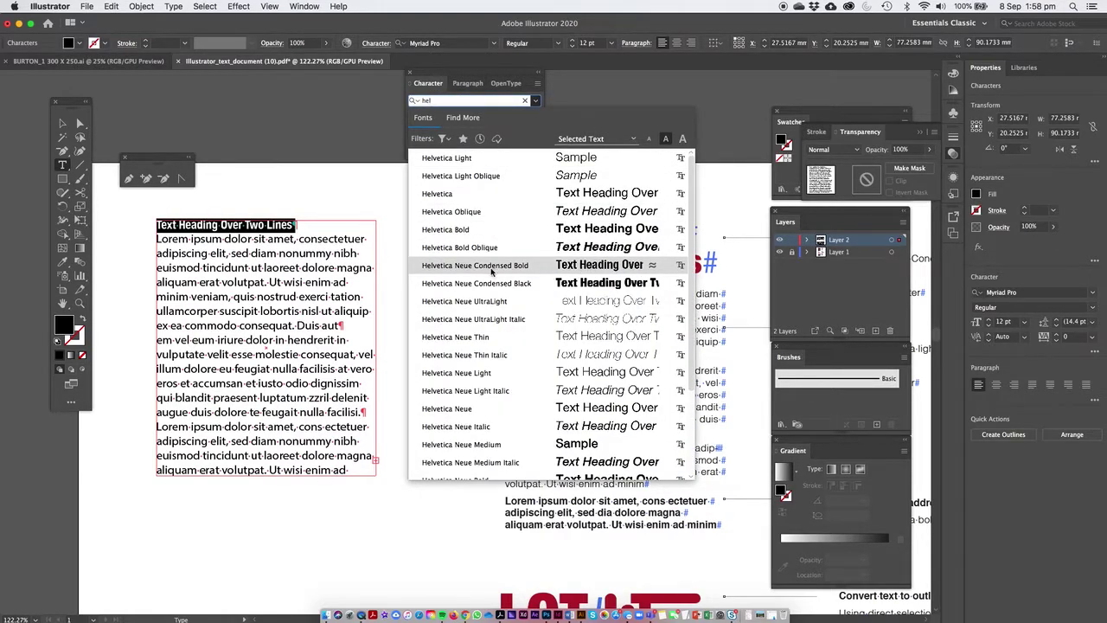
click(515, 283)
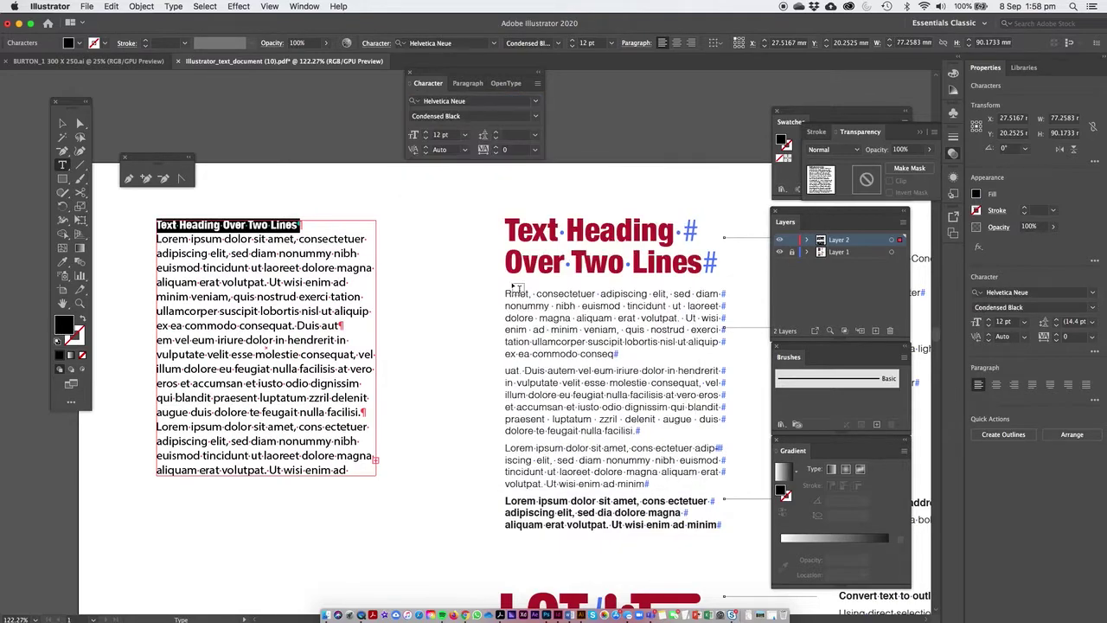
Step: Set the font size of the plain text block's heading to 32 pt, moving the Layers panel off the type specifications
drag(809, 212, 810, 322)
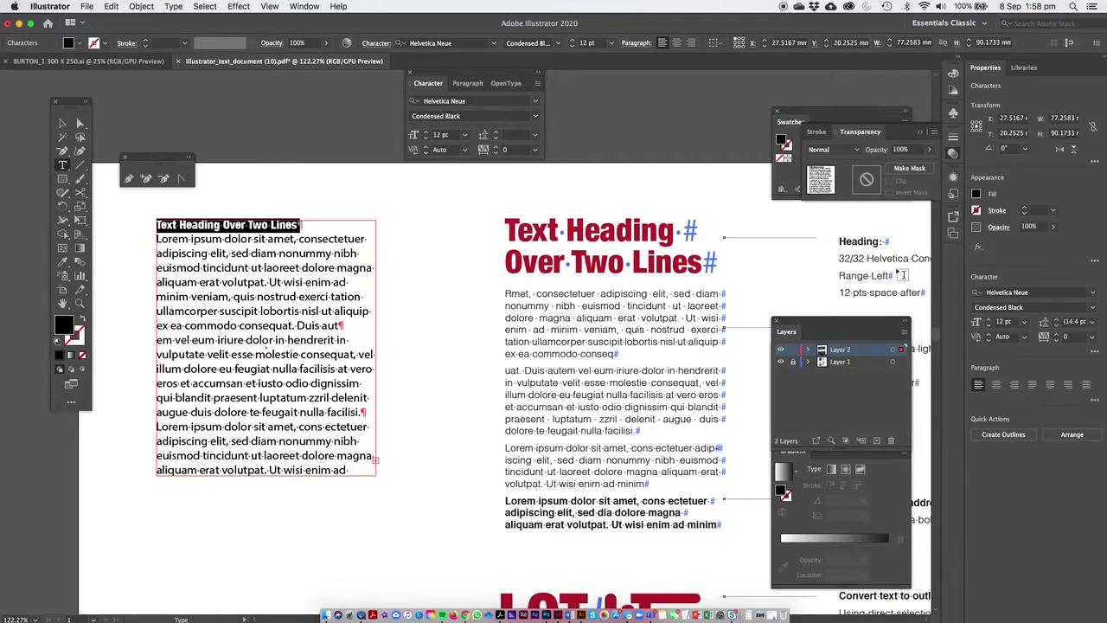
click(438, 135)
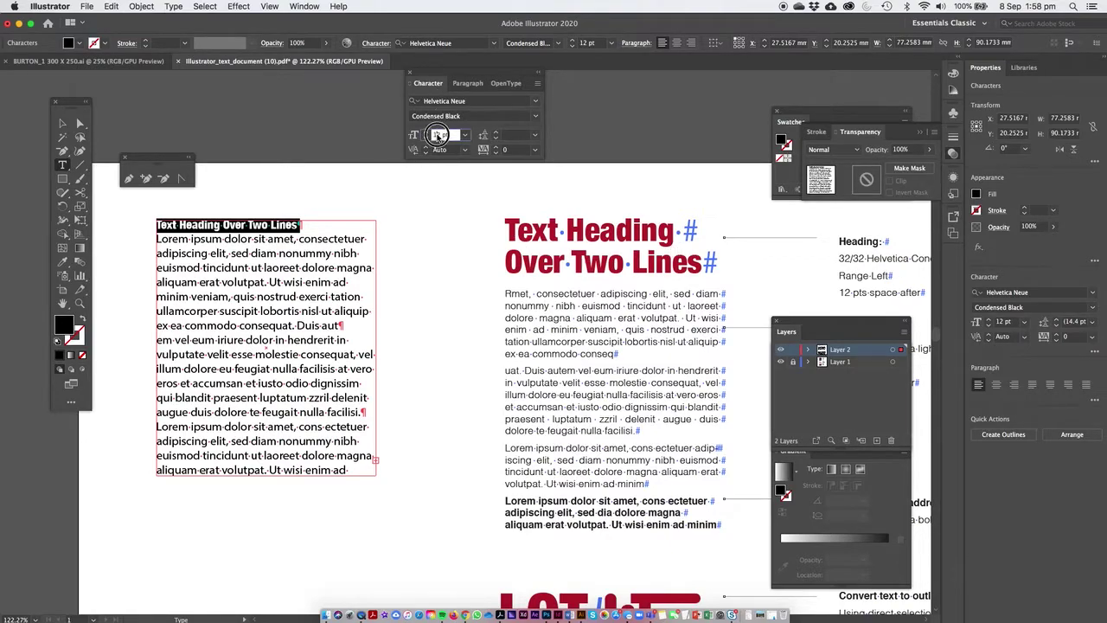
text(32)
key(Return)
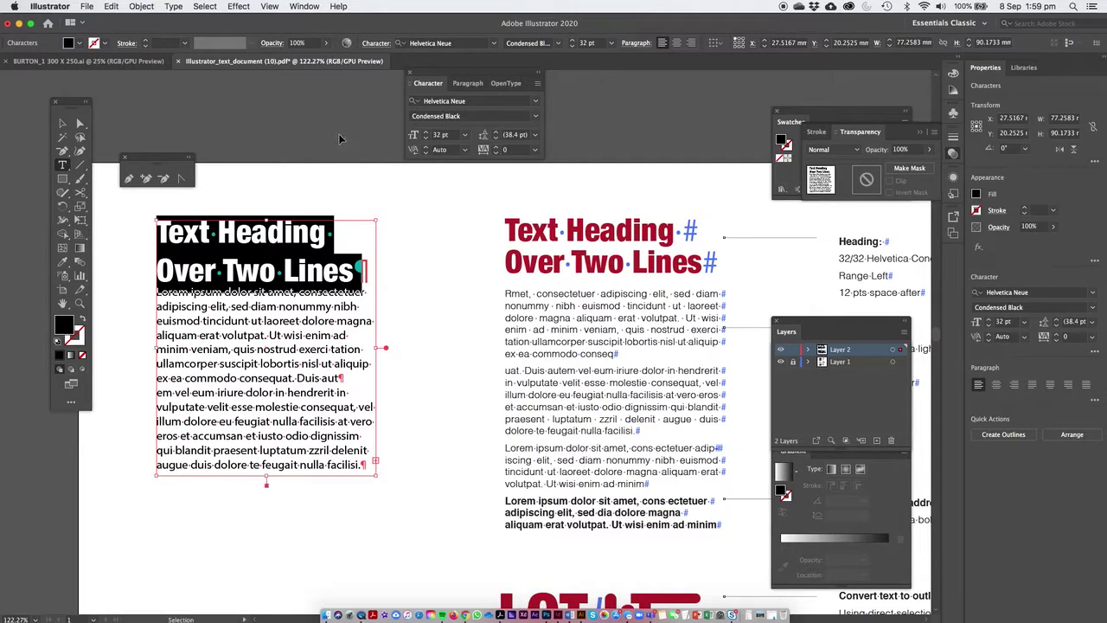
Step: Show the rulers and place a horizontal guide above the artboard at about Y -101 mm
key(super+r)
mouse_move(333, 77)
mouse_down()
mouse_move(343, 243)
mouse_move(363, 278)
mouse_move(291, 239)
mouse_move(292, 104)
mouse_move(326, 97)
mouse_up()
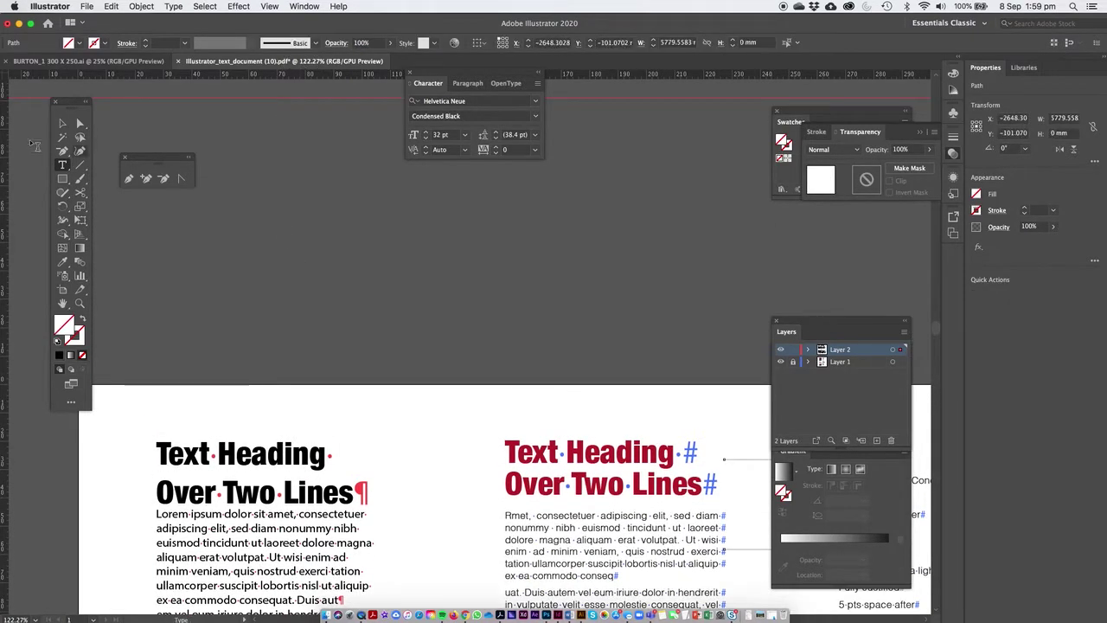
Step: Extend the plain text frame downward to about 170 mm high so it holds all the overflow text
click(62, 123)
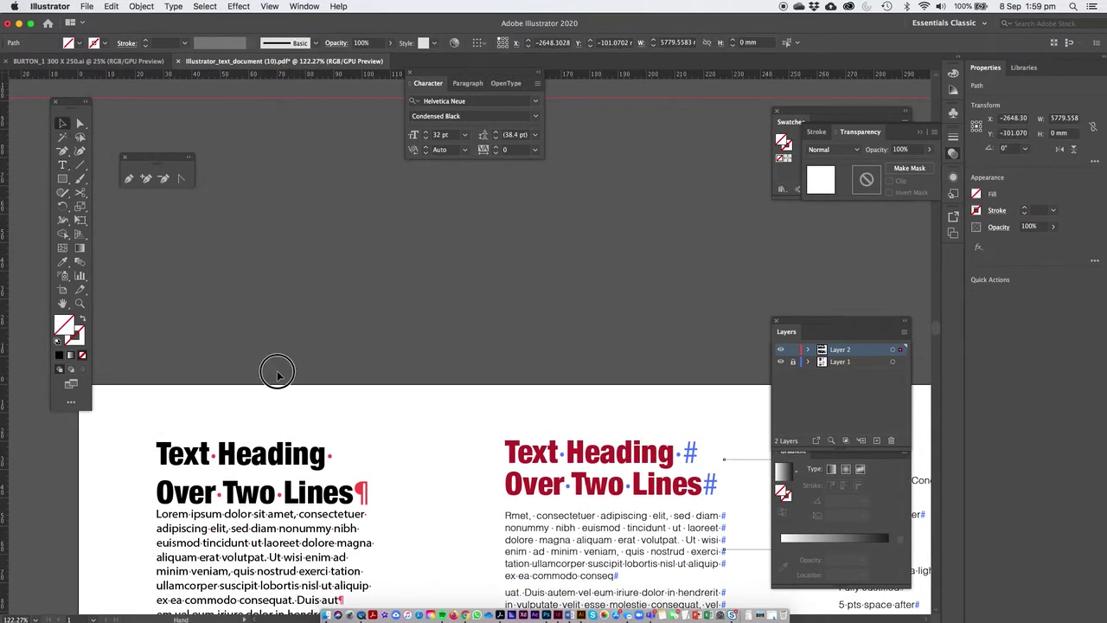
drag(277, 371, 338, 165)
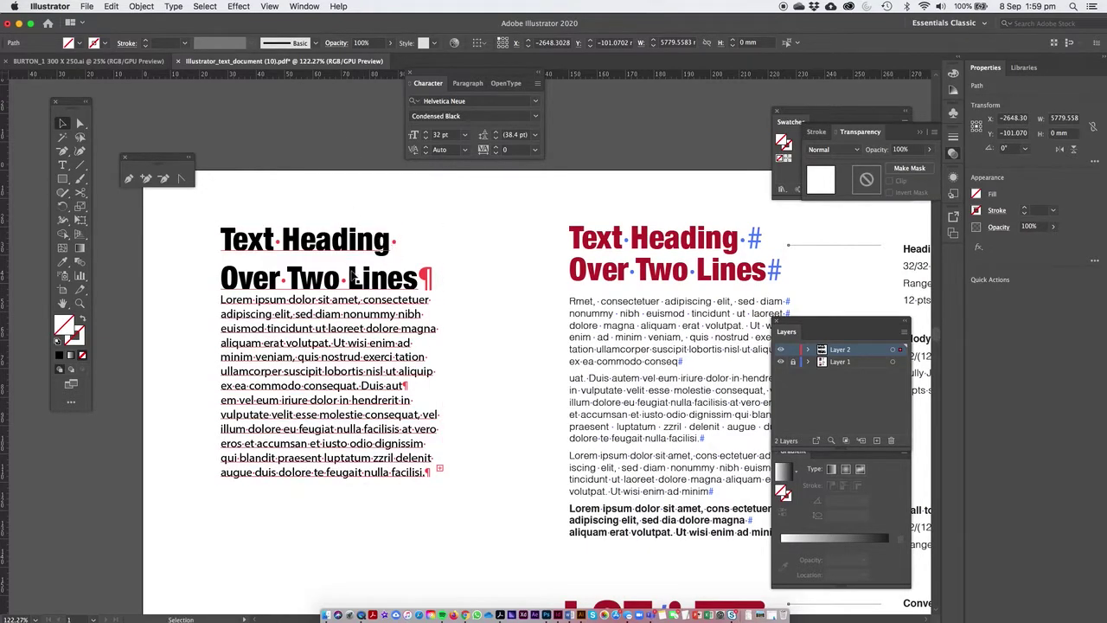
click(349, 367)
drag(330, 479, 339, 594)
scroll(346, 407, down, 5)
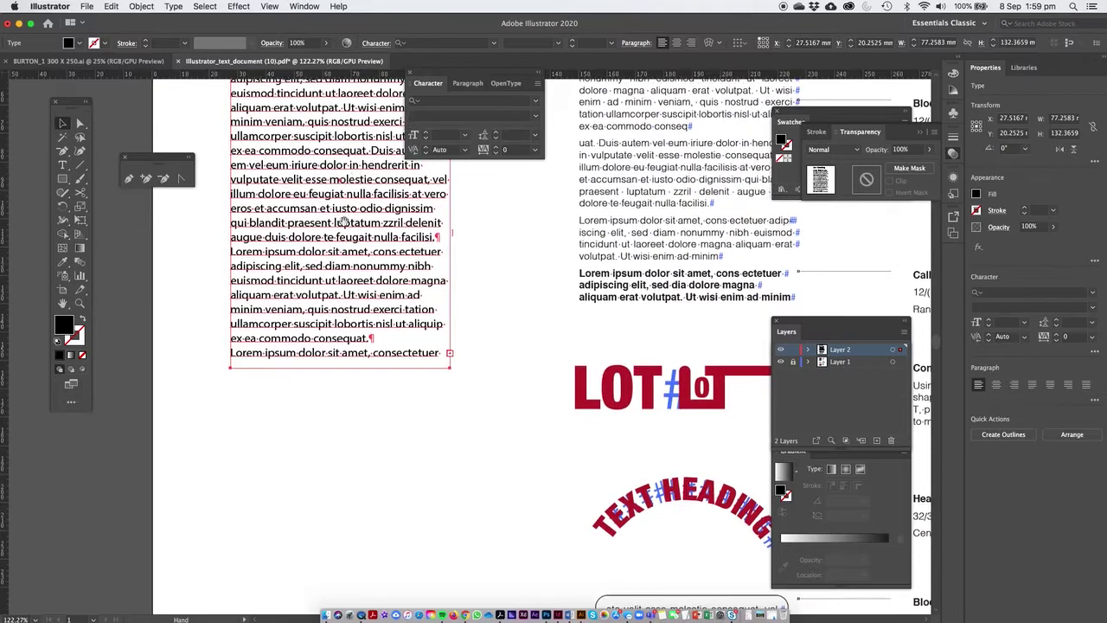
drag(339, 370, 341, 470)
Step: Turn off hyphenation for all the text in the plain text block
key(space)
drag(331, 277, 308, 301)
key(t)
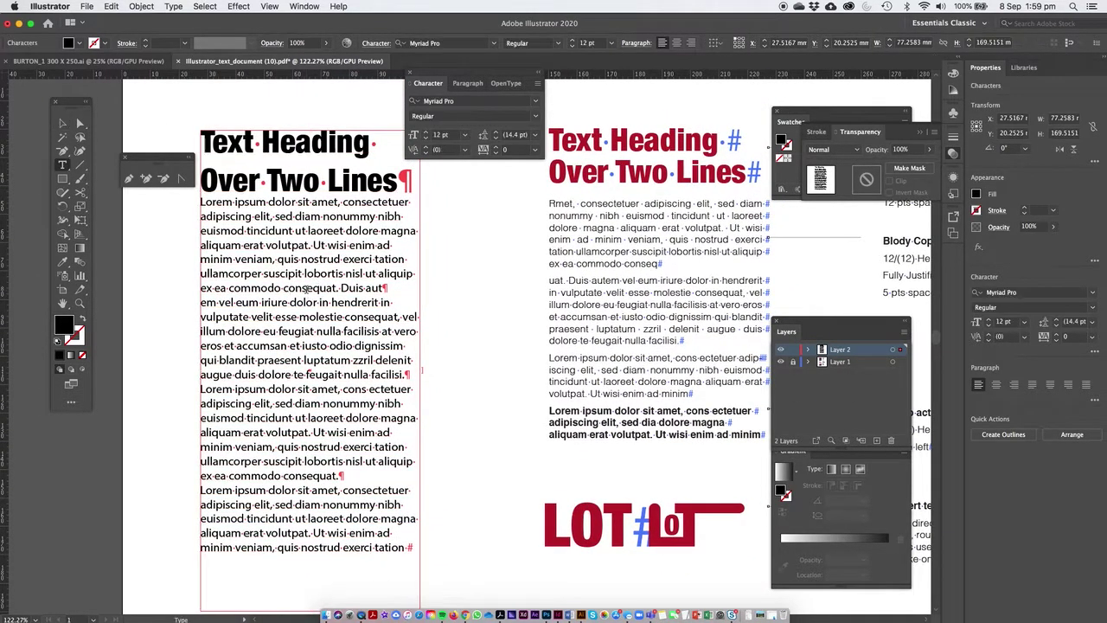
click(309, 295)
key(super+a)
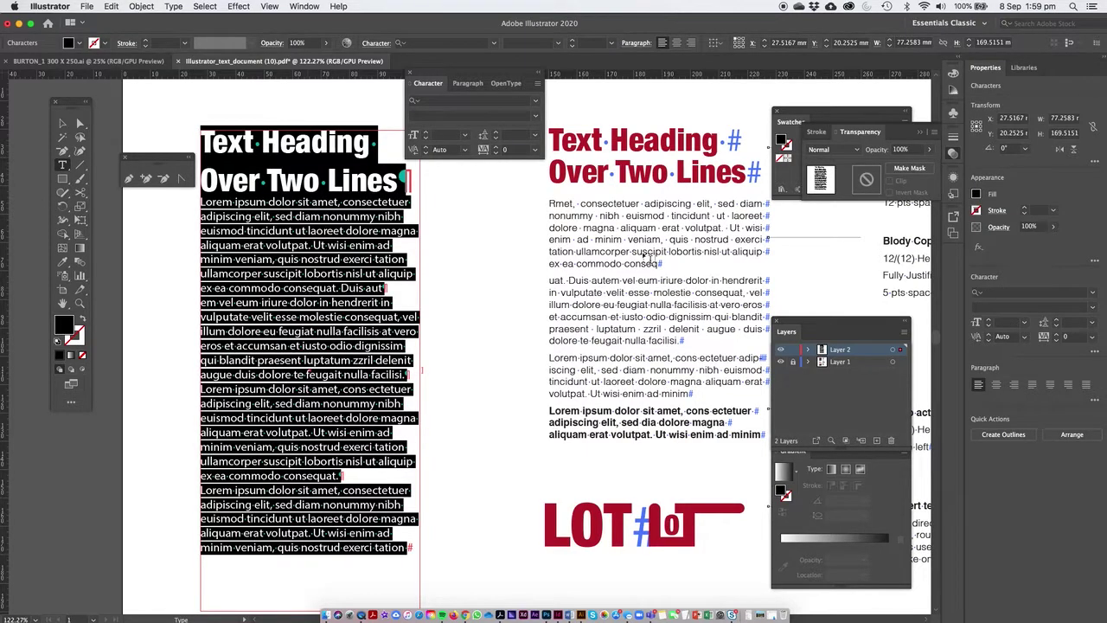
click(466, 83)
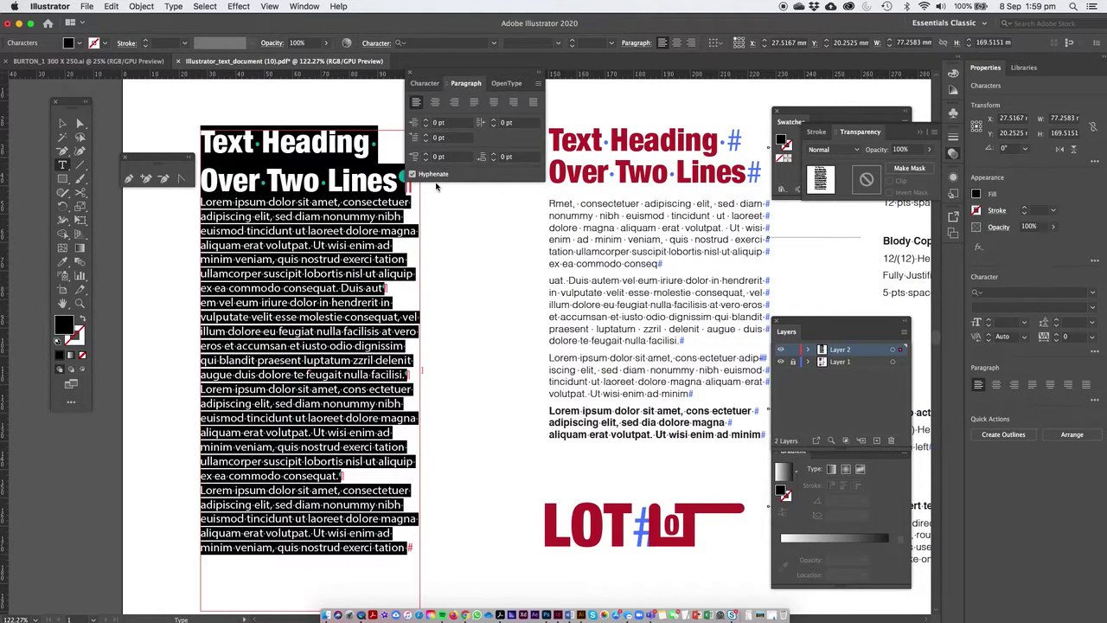
click(414, 174)
Step: Close the floating Swatches and Transparency panels that cover the type specifications
drag(802, 115, 800, 203)
click(775, 201)
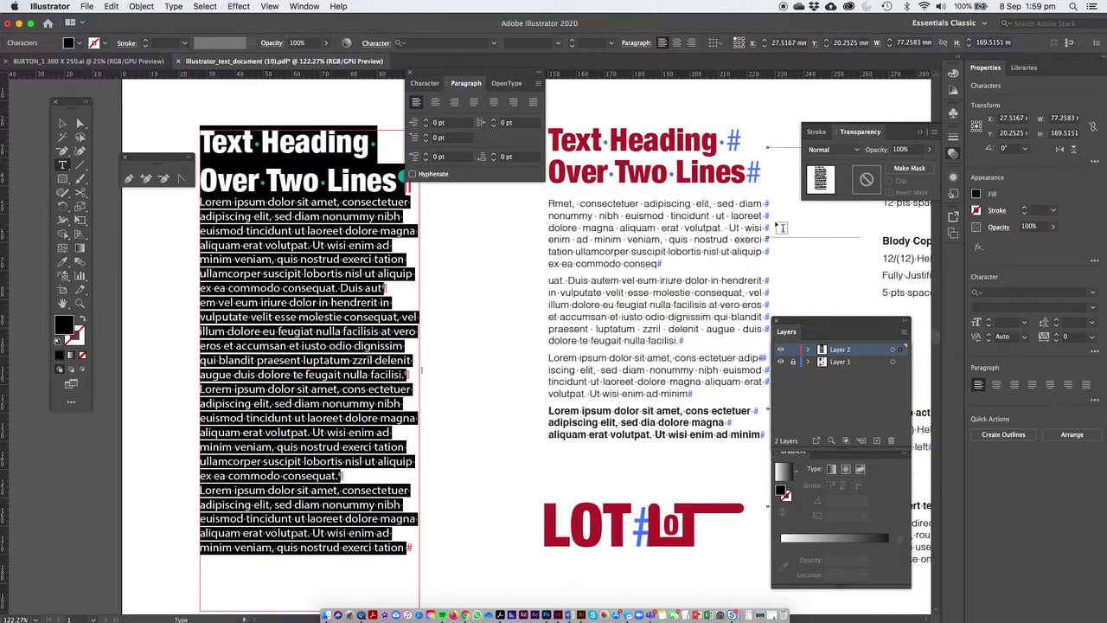
scroll(781, 228, right, 2)
click(916, 132)
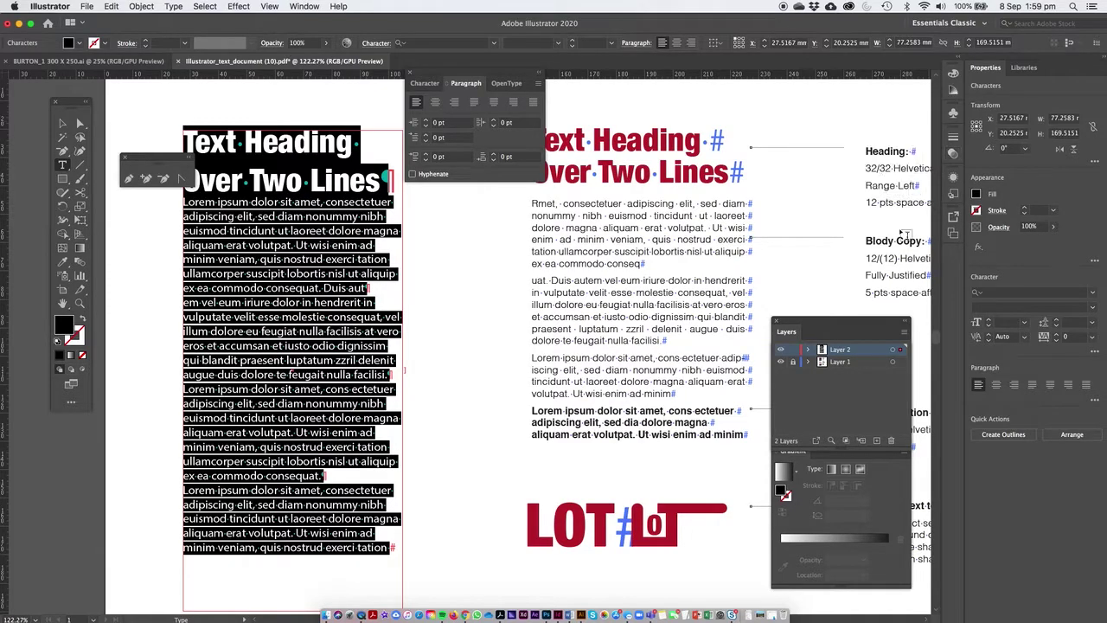
Step: Set the leading of all body paragraphs below the heading to 12 pt
click(232, 232)
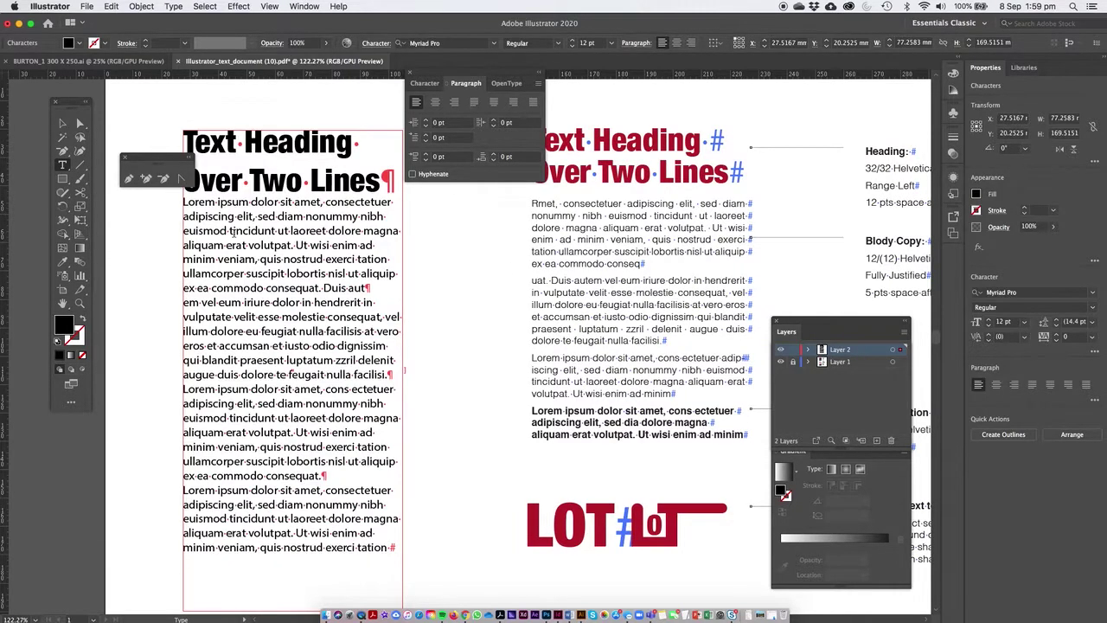
drag(184, 202, 406, 553)
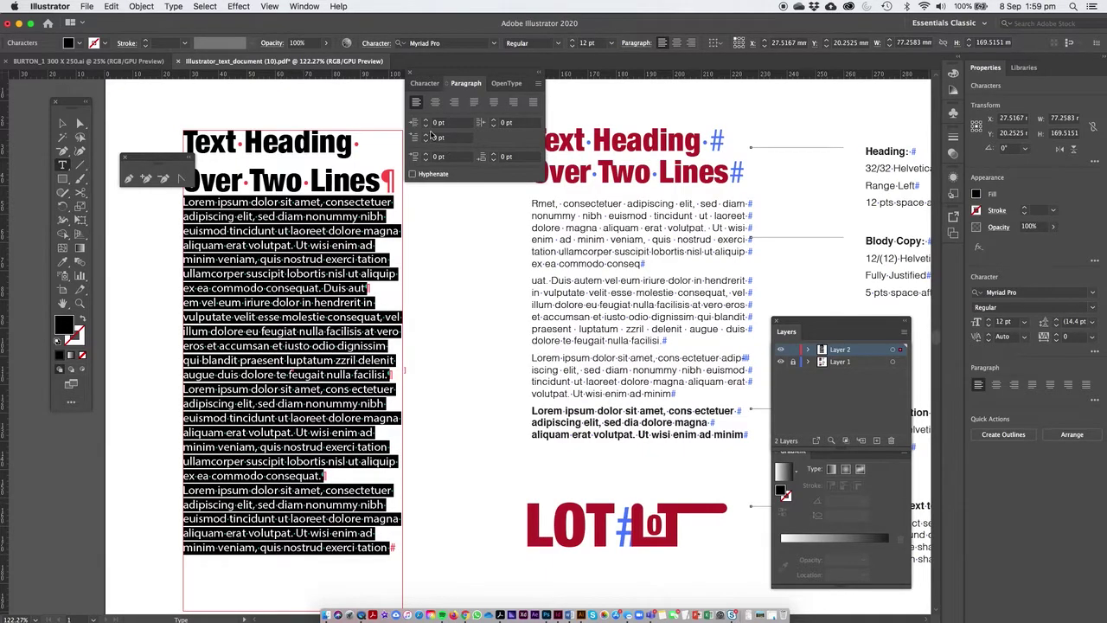
click(425, 83)
click(514, 136)
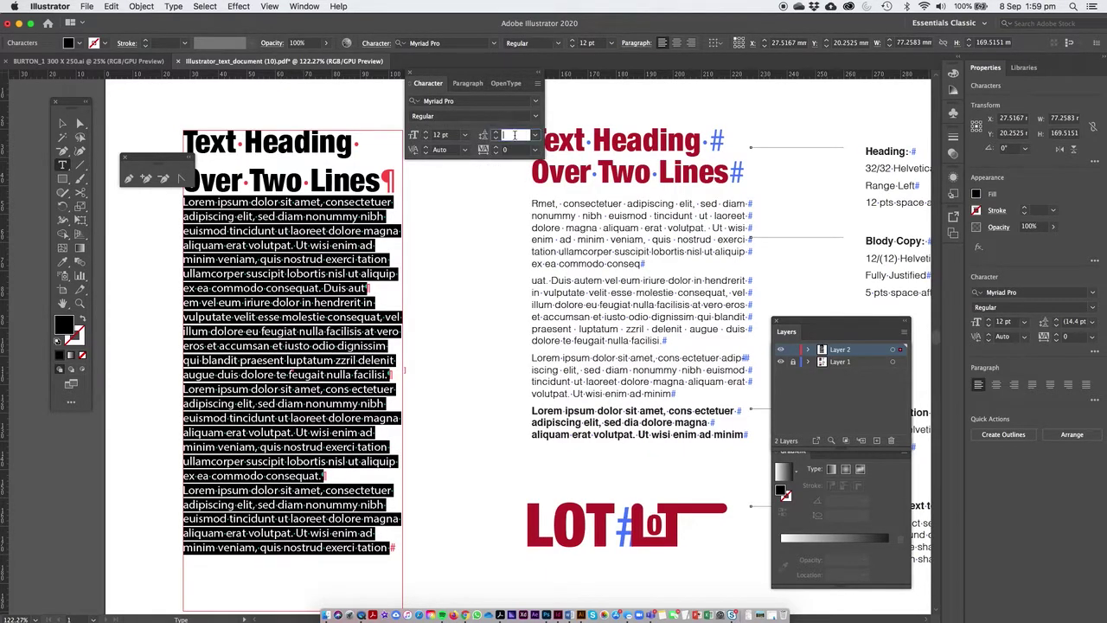
key(Return)
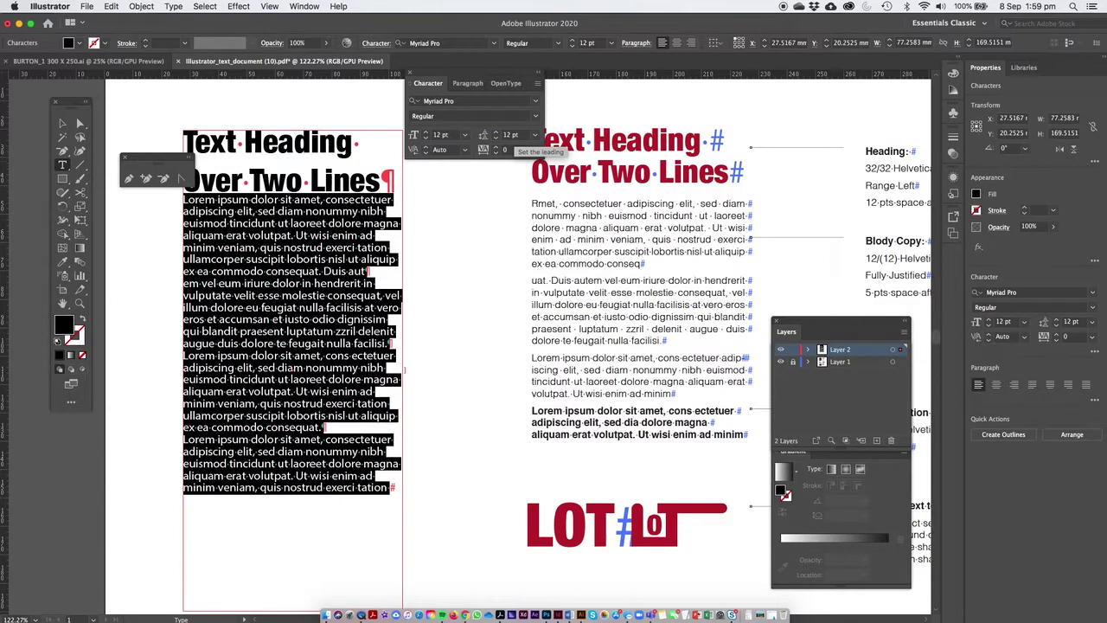
click(251, 271)
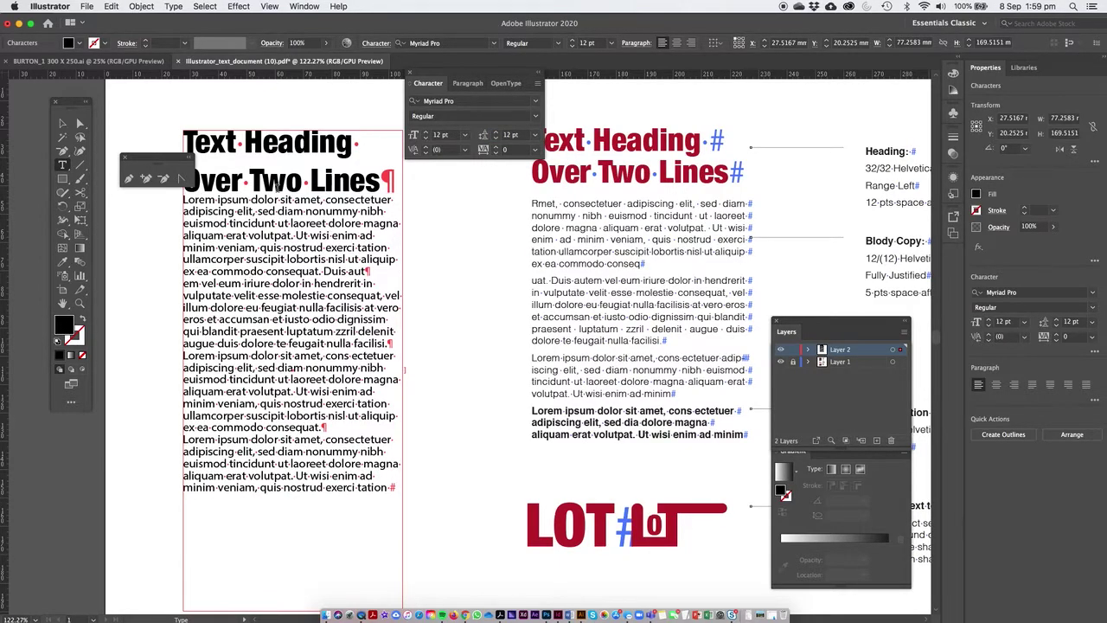
Step: Move the pen tools panel off the heading and set the heading's space after paragraph to 9 pt
drag(157, 158, 121, 135)
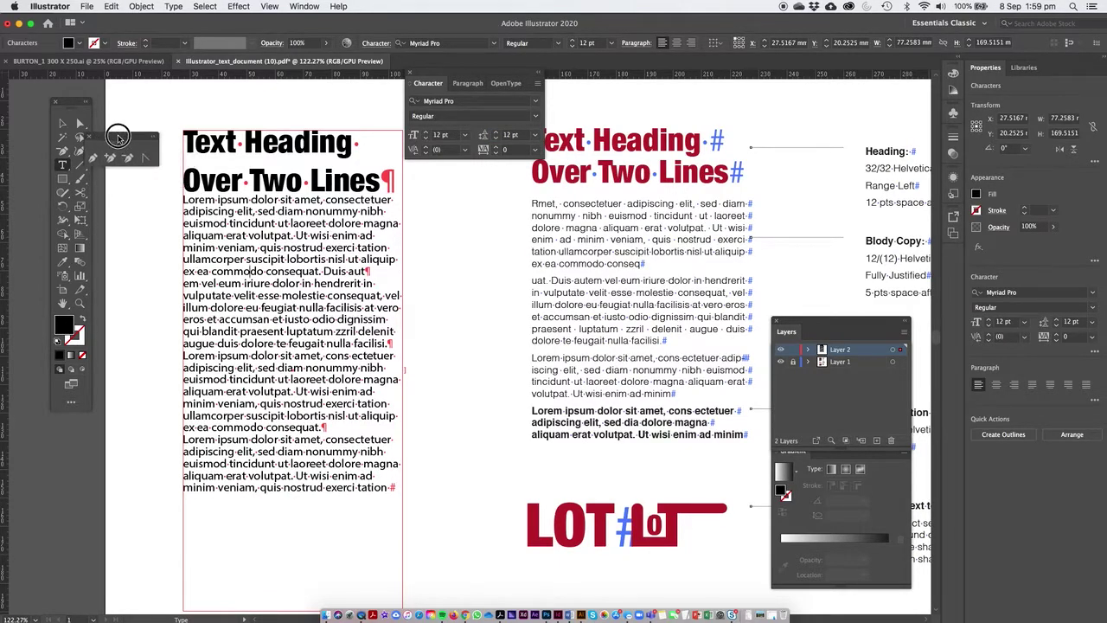
click(220, 152)
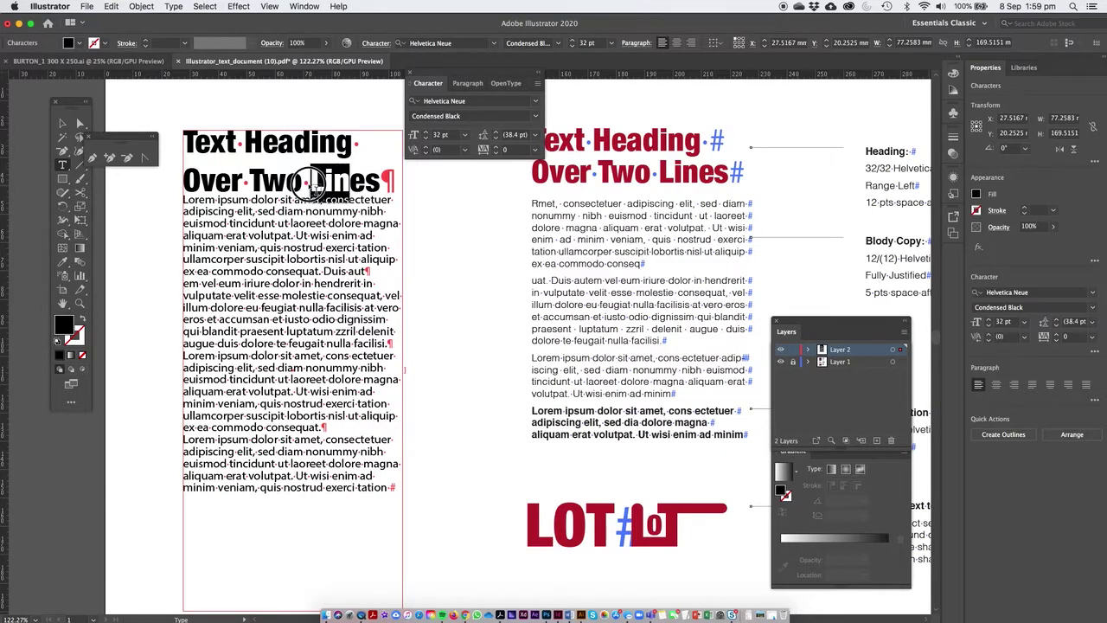
drag(311, 180, 332, 180)
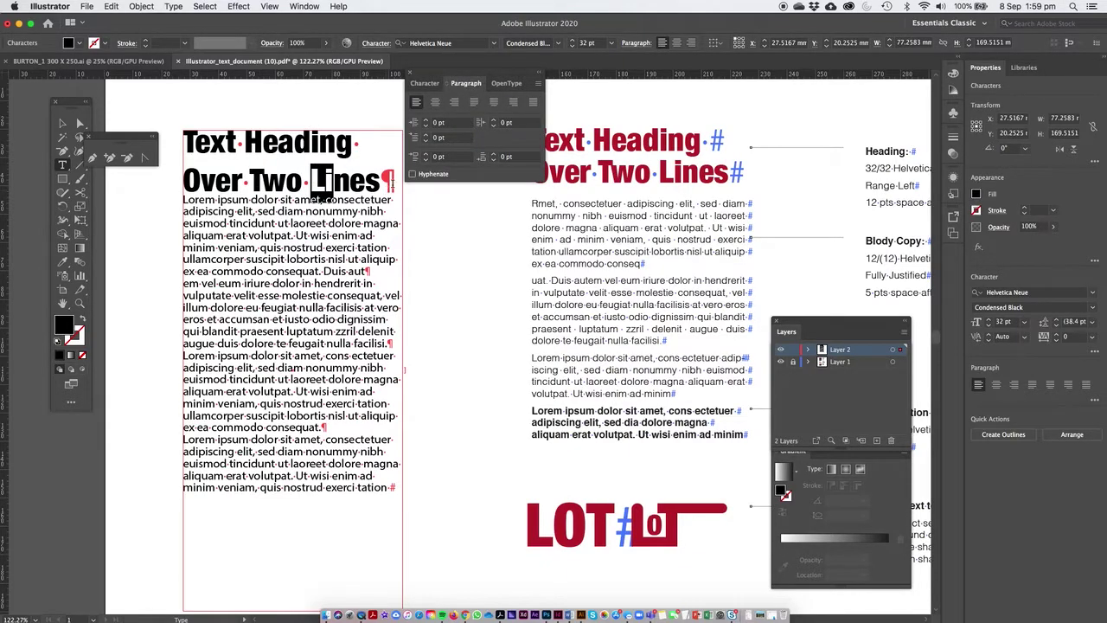
click(387, 179)
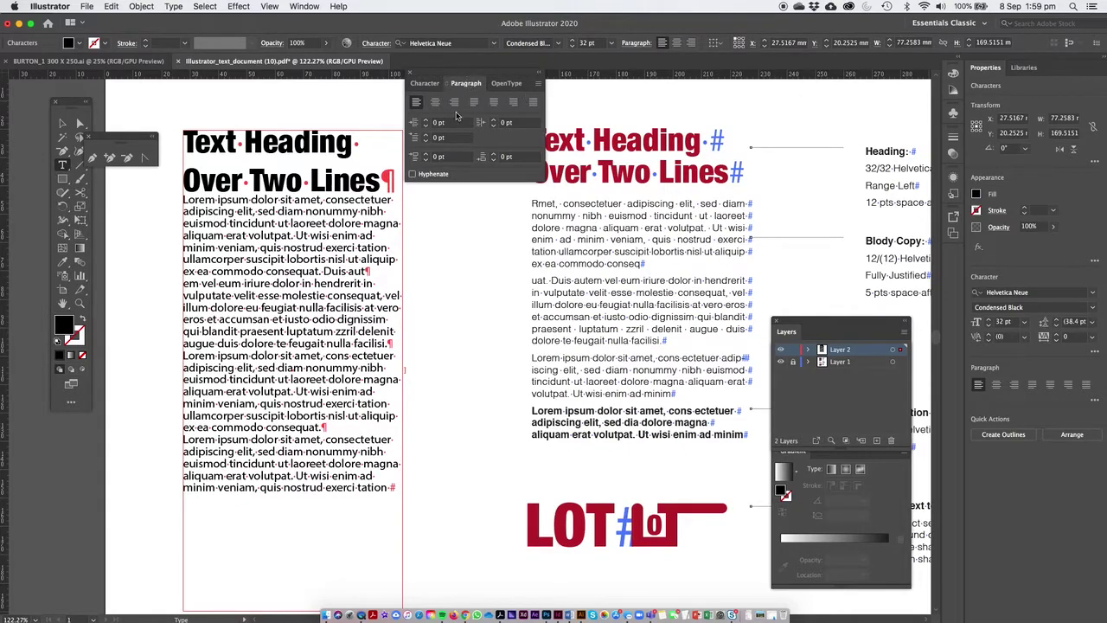
drag(301, 183, 244, 179)
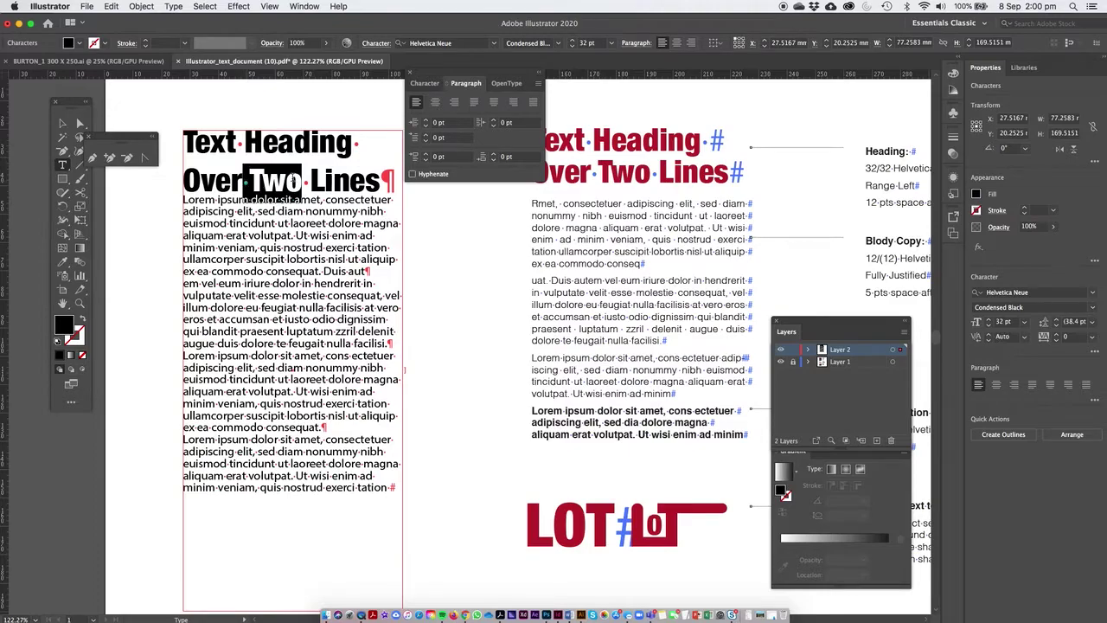
drag(326, 180, 350, 180)
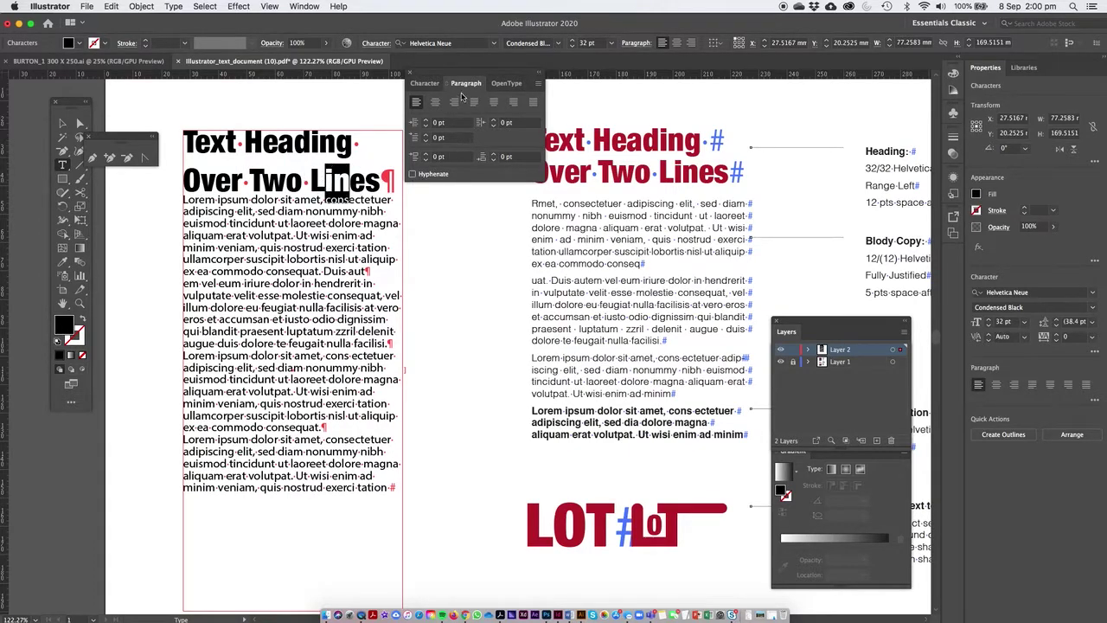
click(493, 153)
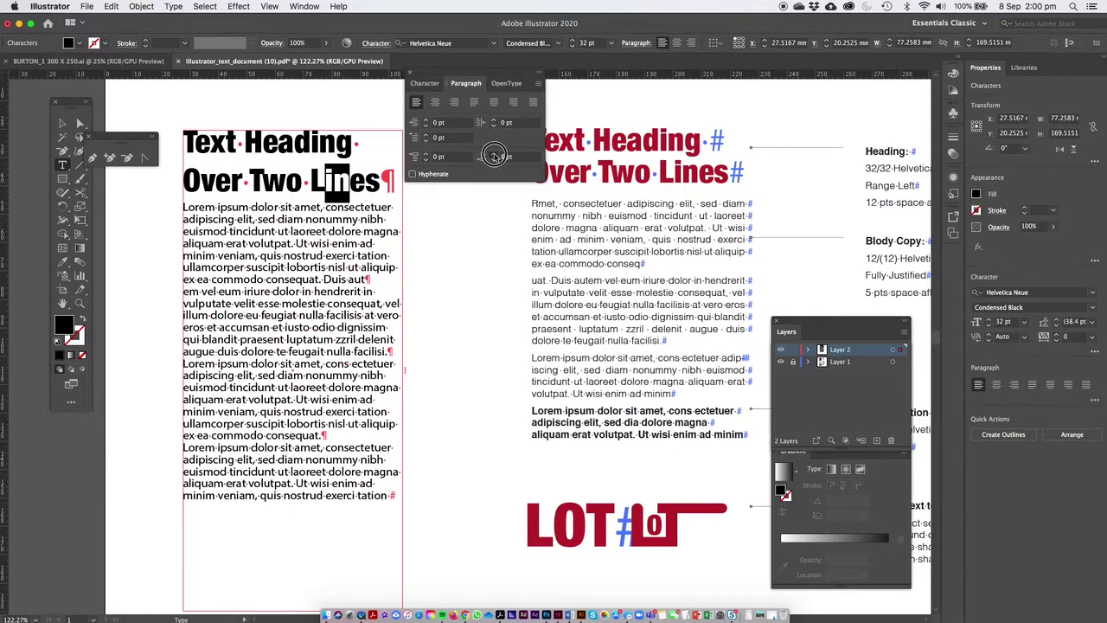
click(494, 154)
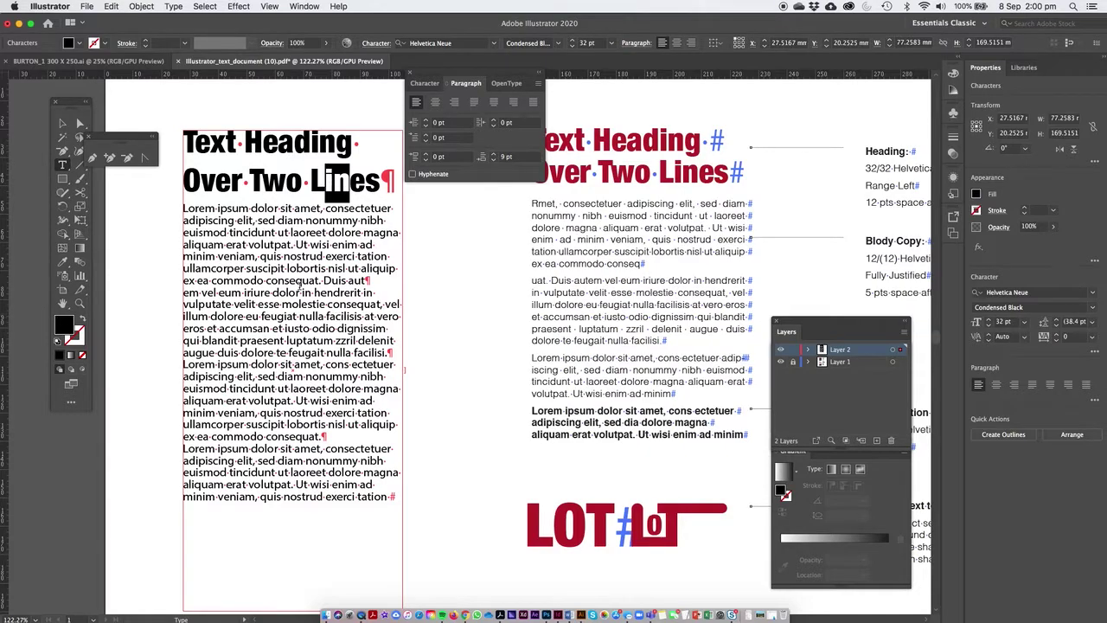
Step: Try a 5 pt space after on only the first body paragraph, and undo it
click(271, 262)
drag(242, 209, 337, 519)
click(318, 370)
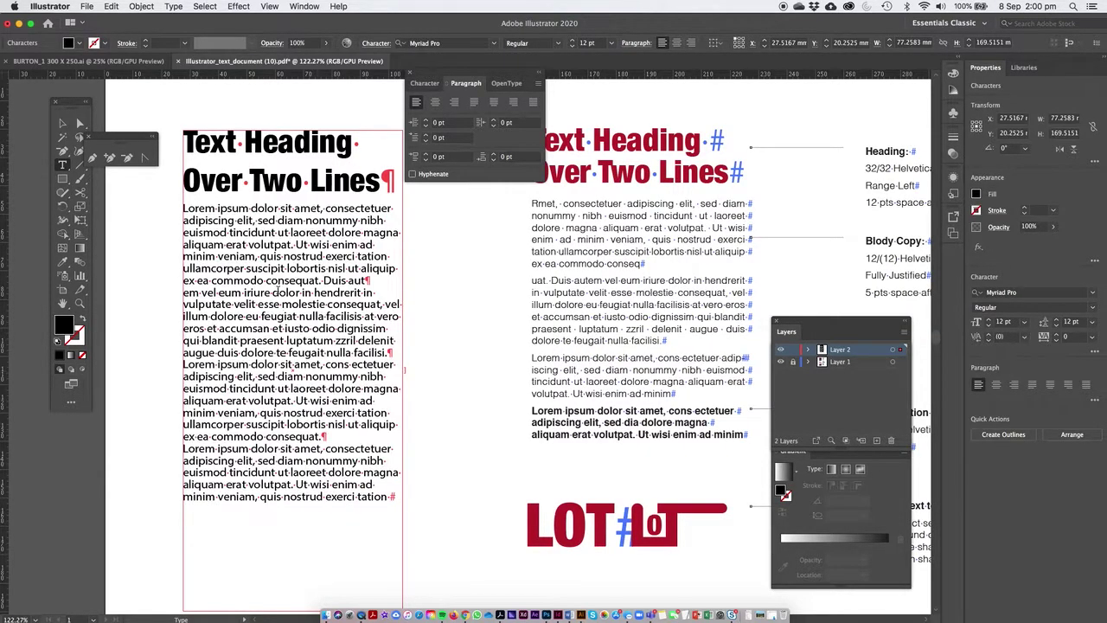
drag(264, 231, 273, 246)
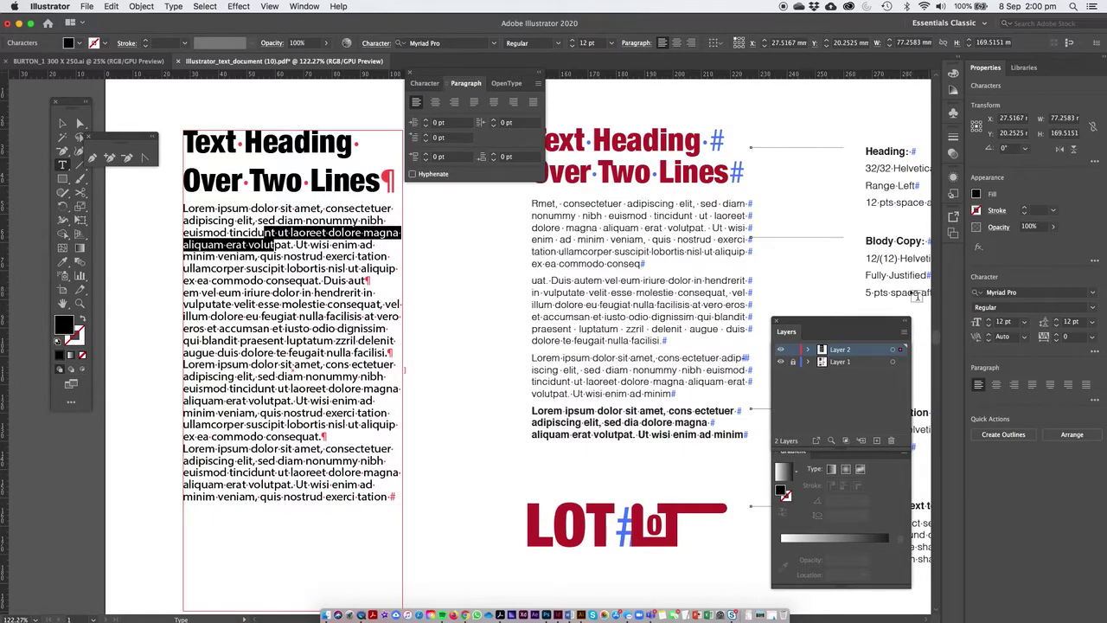
click(504, 157)
click(503, 157)
text(5pt)
key(Return)
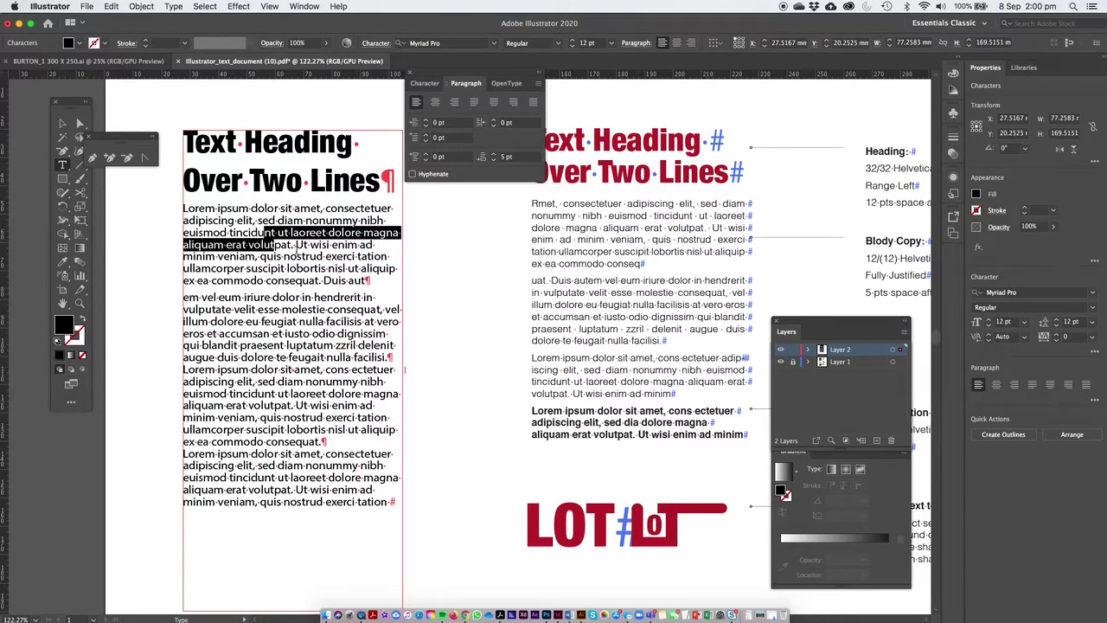
key(cmd+z)
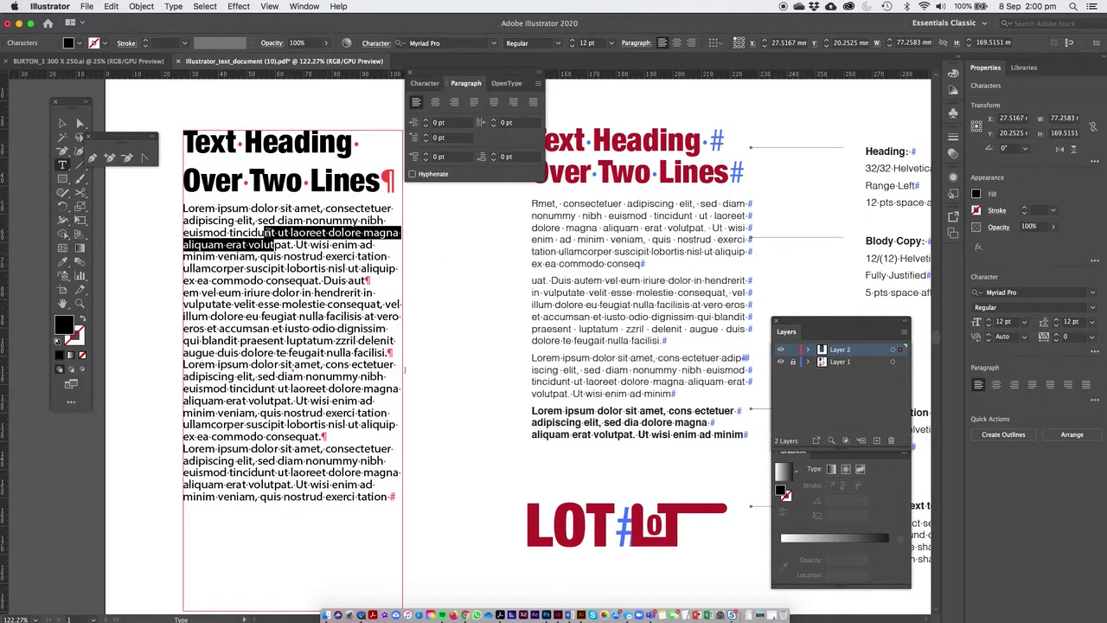
Step: Try a 5 pt space after on all the body paragraphs, and bring it back to 0 pt
click(293, 365)
drag(277, 221, 318, 498)
click(504, 157)
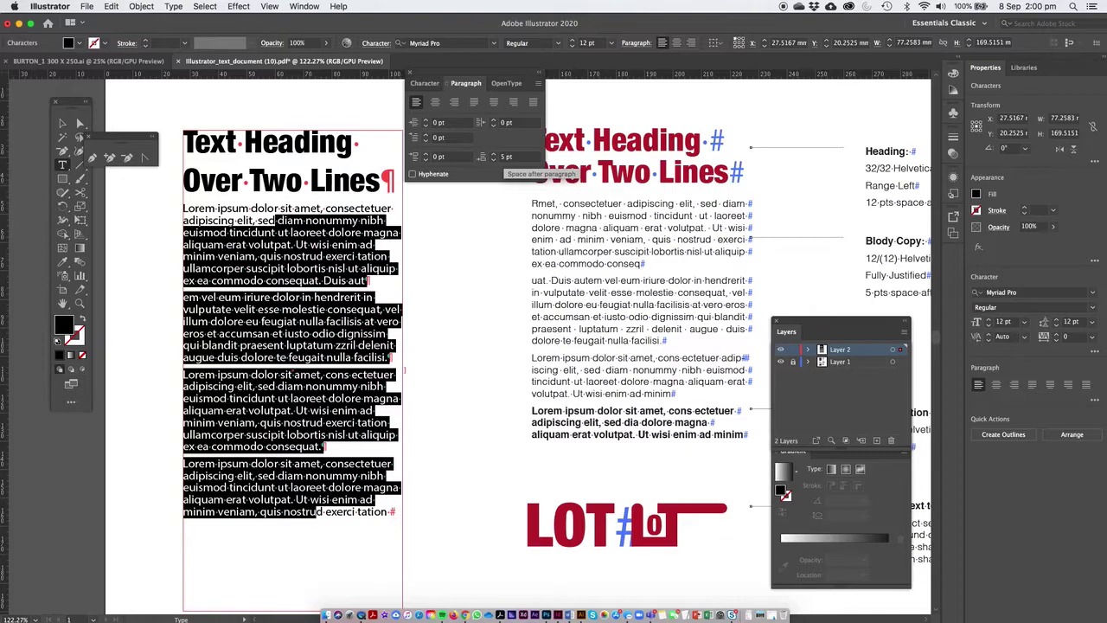
click(493, 159)
click(493, 159)
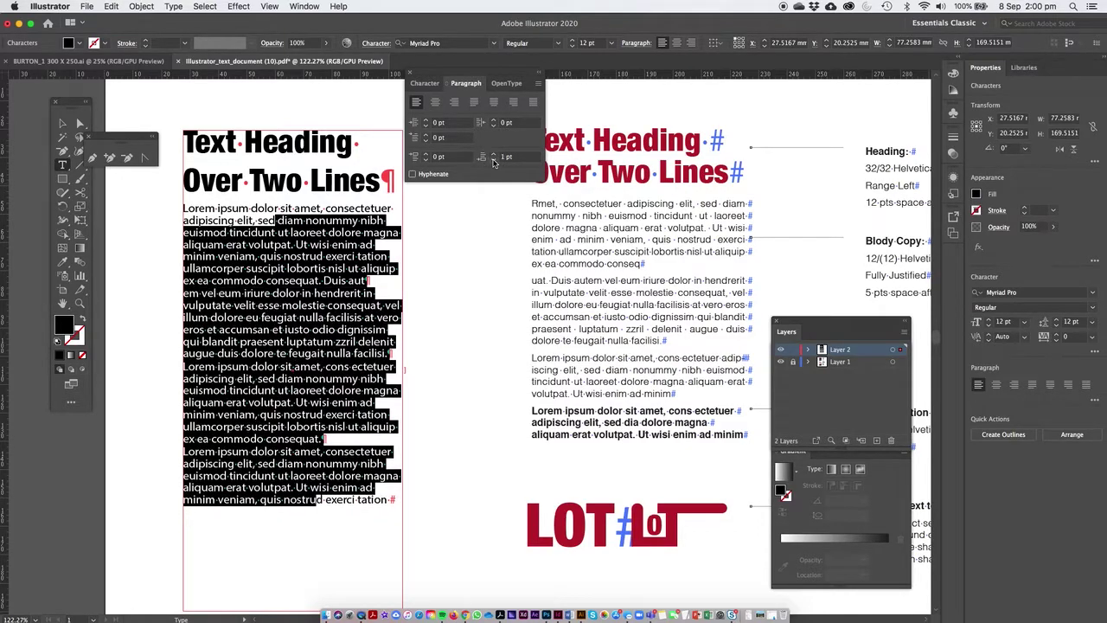
key(ctrl+z)
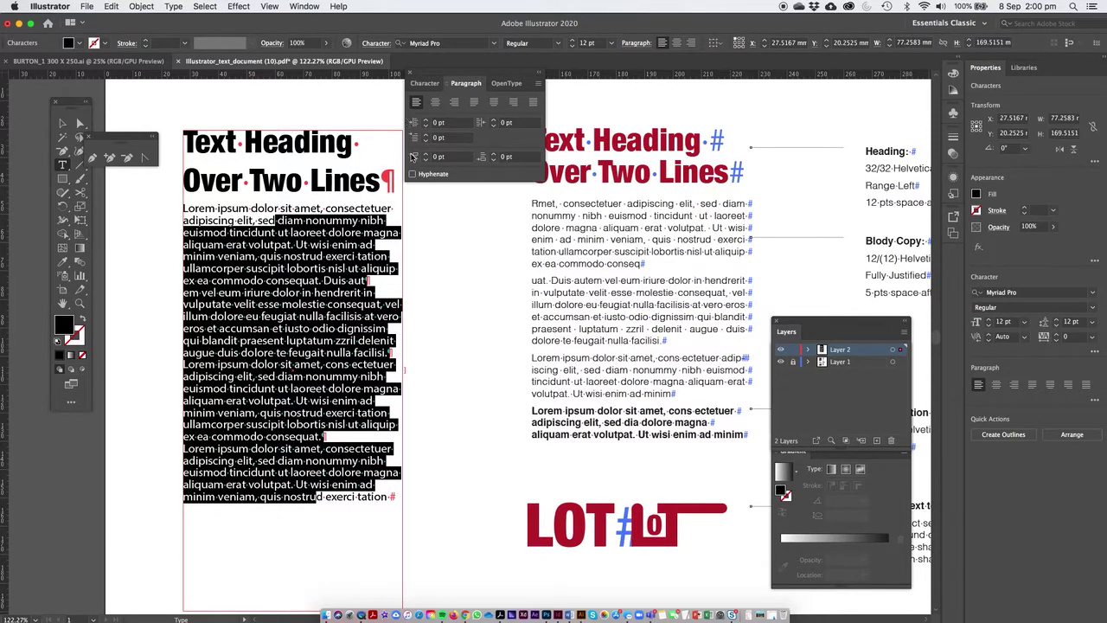
Step: Set an 8 pt first-line indent on all the body paragraphs, and hide the hidden characters
click(425, 136)
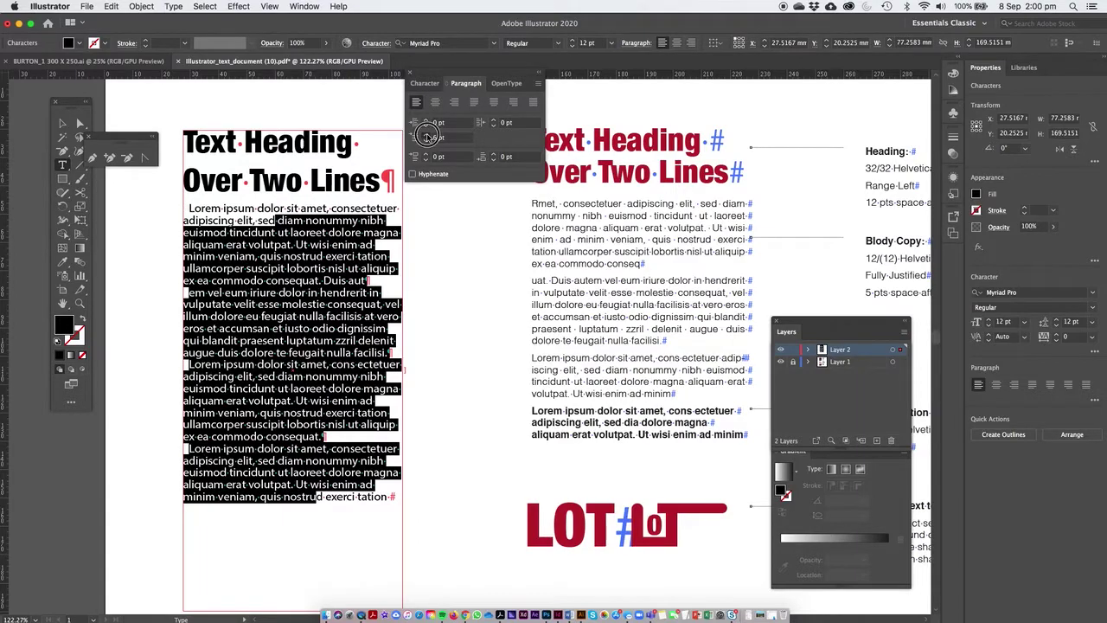
click(342, 281)
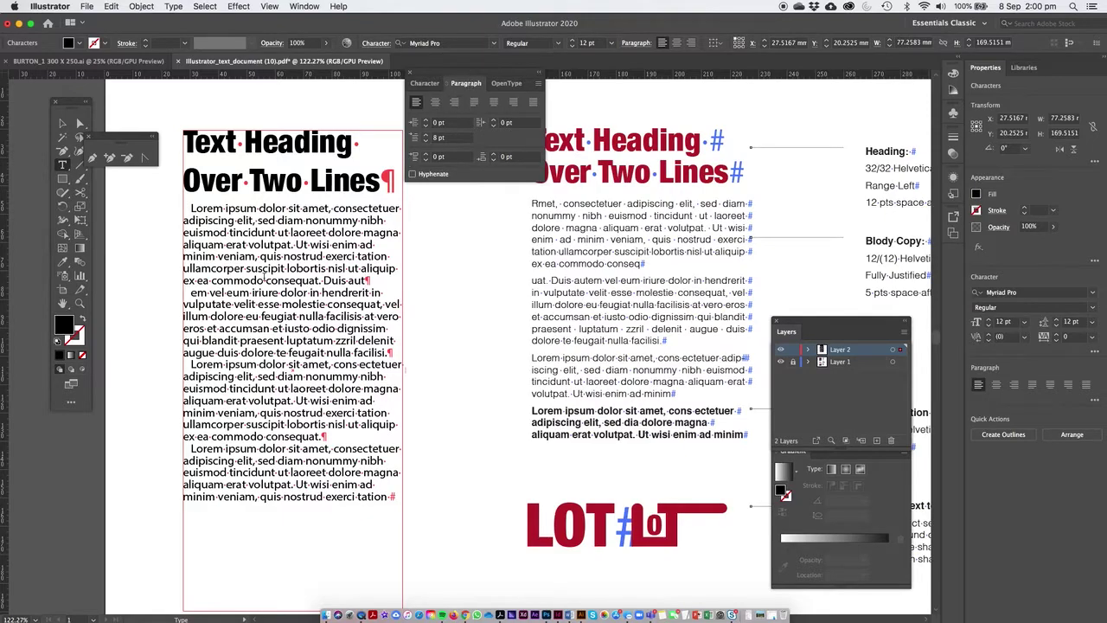
click(175, 6)
click(207, 275)
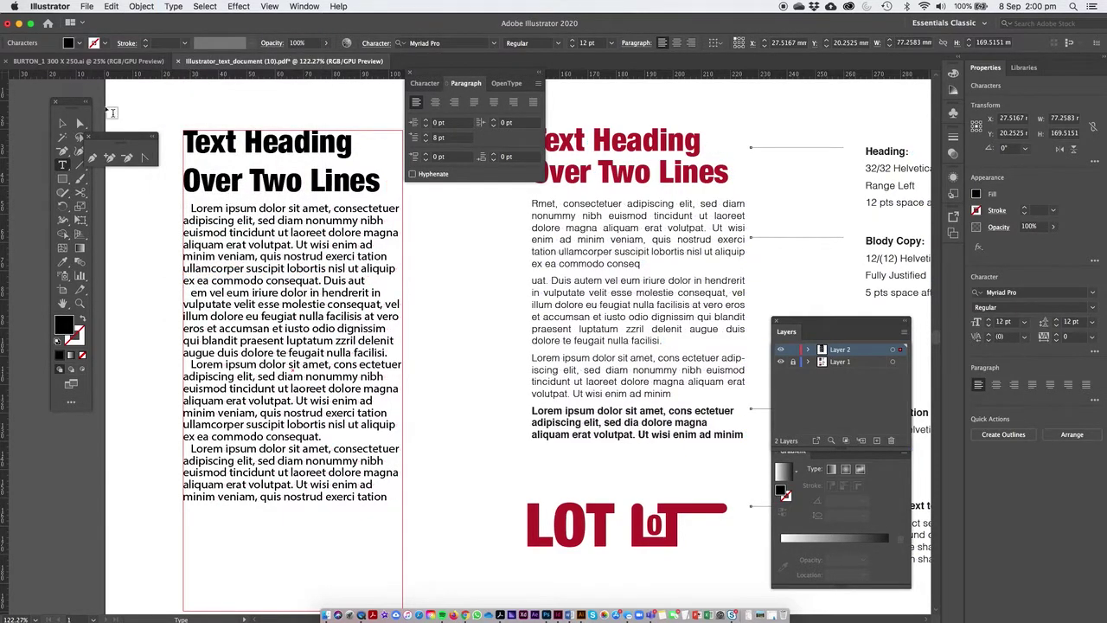
Step: Set the first-line indent of all the body paragraphs back to 0 pt
click(62, 123)
click(149, 110)
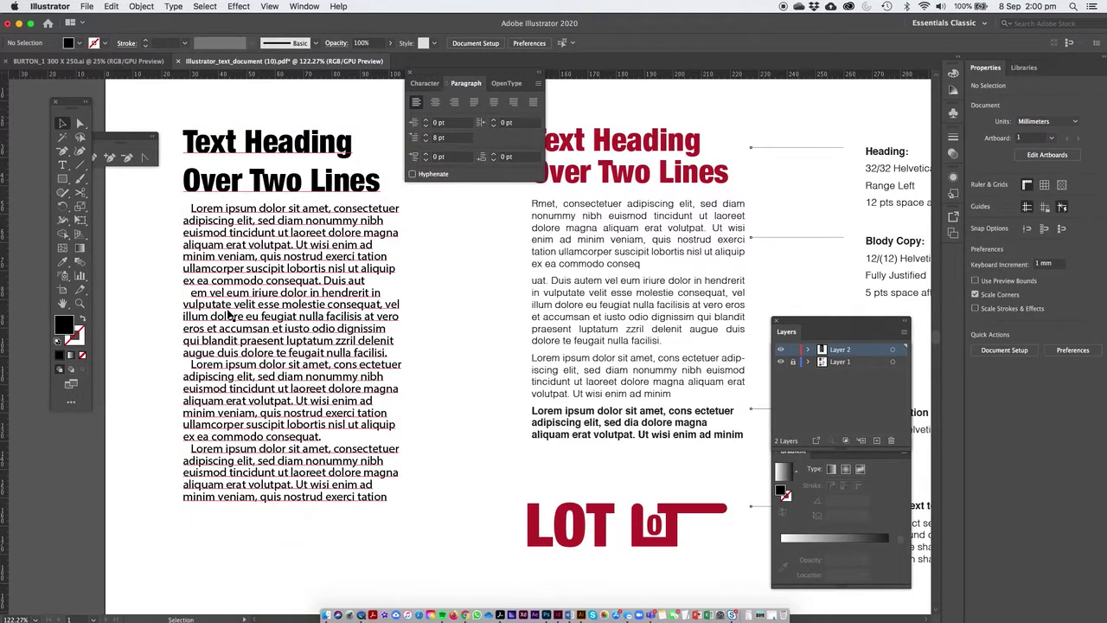
double_click(275, 209)
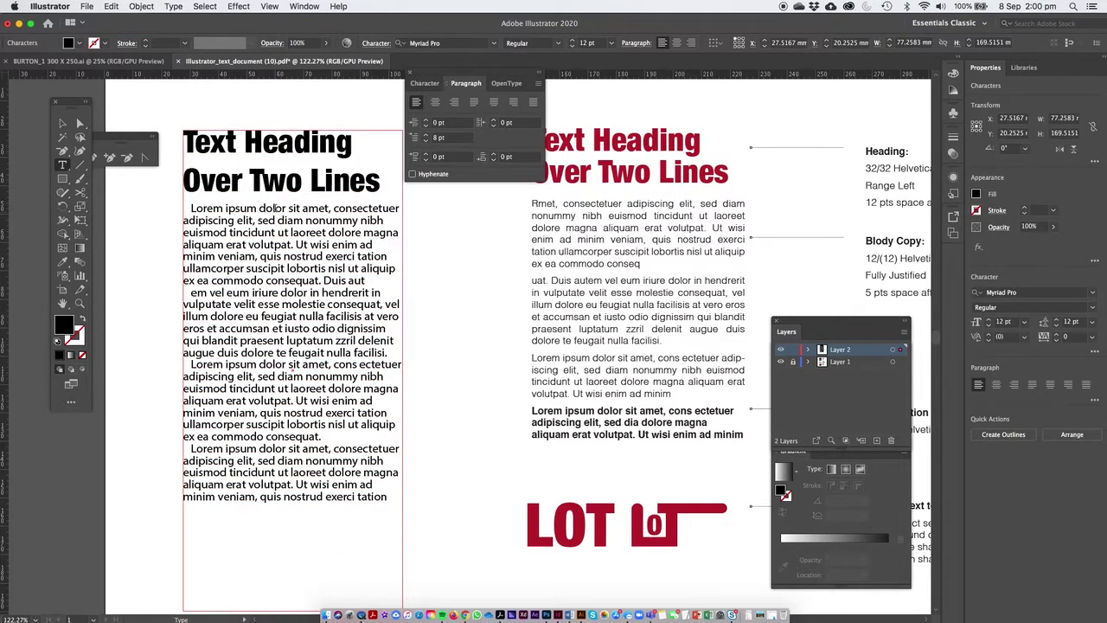
drag(275, 210, 313, 528)
click(426, 141)
click(425, 141)
click(425, 141)
click(426, 141)
click(426, 141)
click(426, 141)
click(425, 141)
click(425, 141)
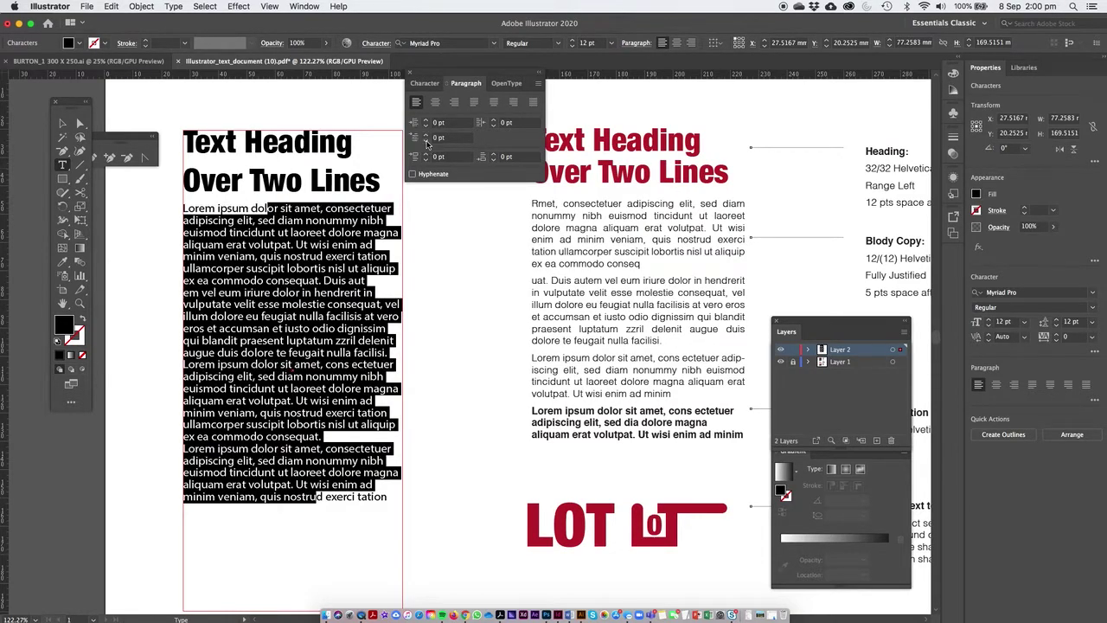
Step: Set the space after paragraph to 4 pt on all the body paragraphs
click(493, 153)
click(493, 153)
click(493, 153)
click(493, 153)
click(294, 371)
Step: Set the last body paragraph in the Bold style of Myriad Pro
drag(386, 511, 232, 472)
click(243, 465)
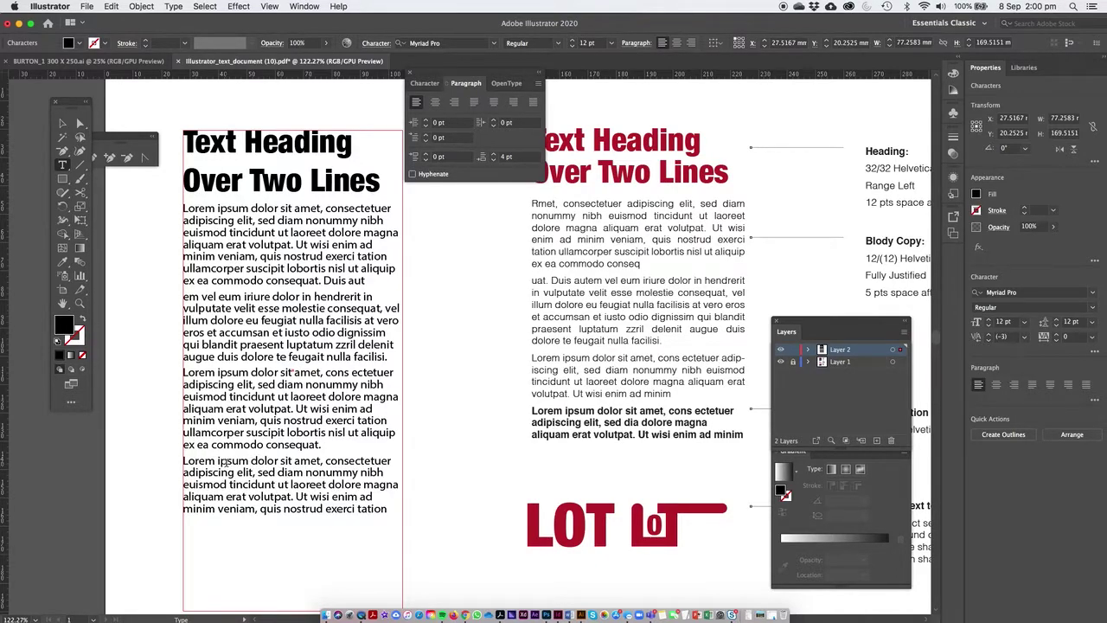
double_click(227, 463)
triple_click(227, 465)
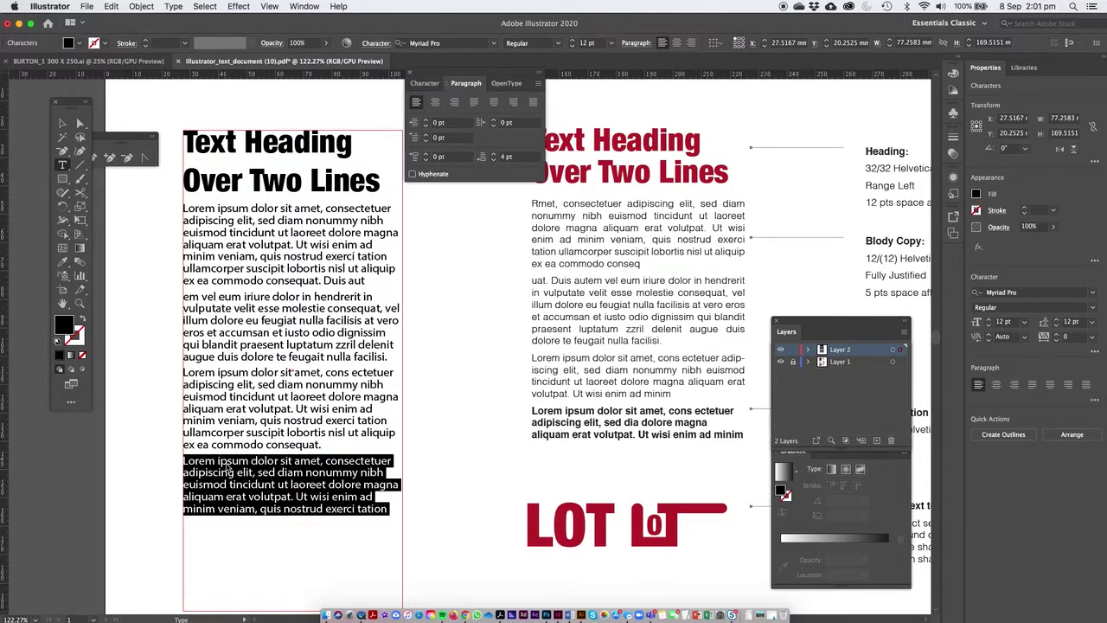
triple_click(227, 461)
click(559, 43)
click(538, 162)
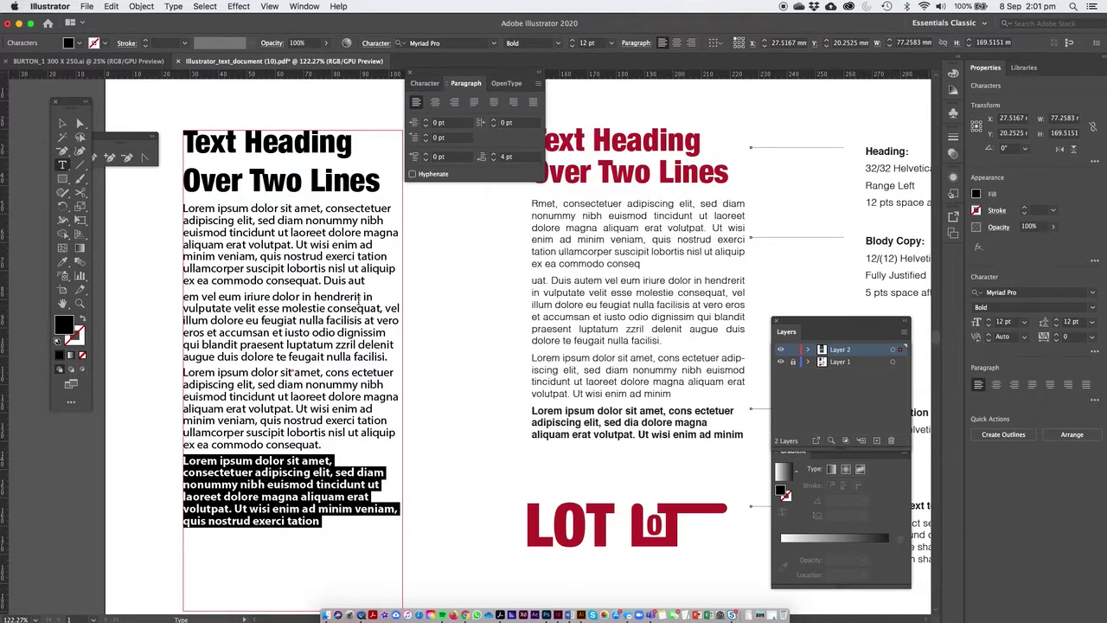
Step: Set the bold last paragraph's font size to 11 pt
click(335, 461)
drag(319, 528, 180, 460)
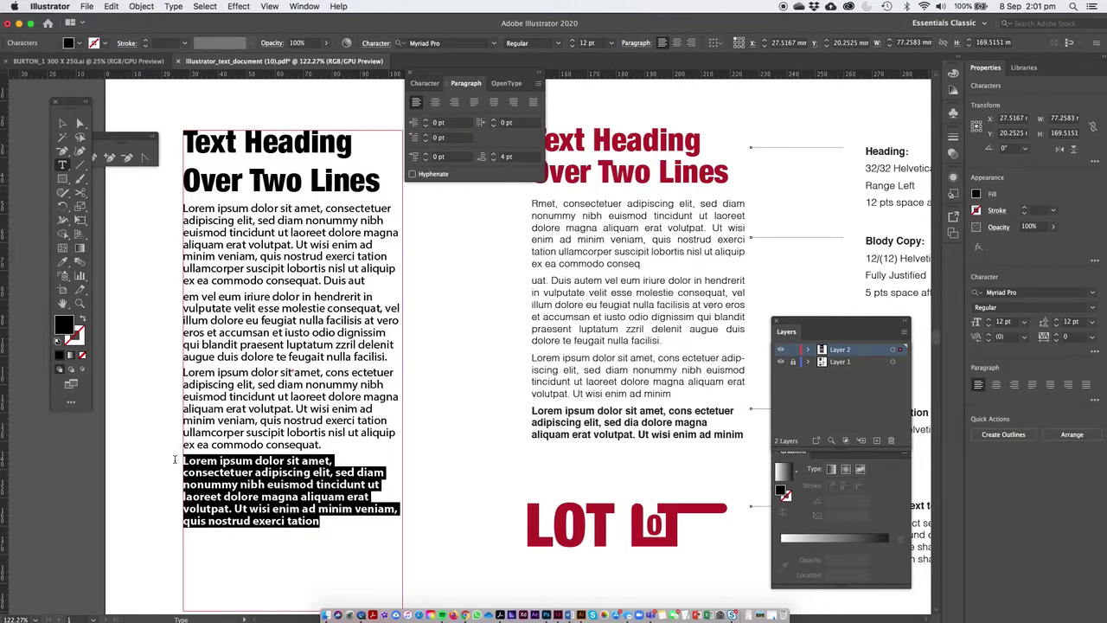
click(424, 83)
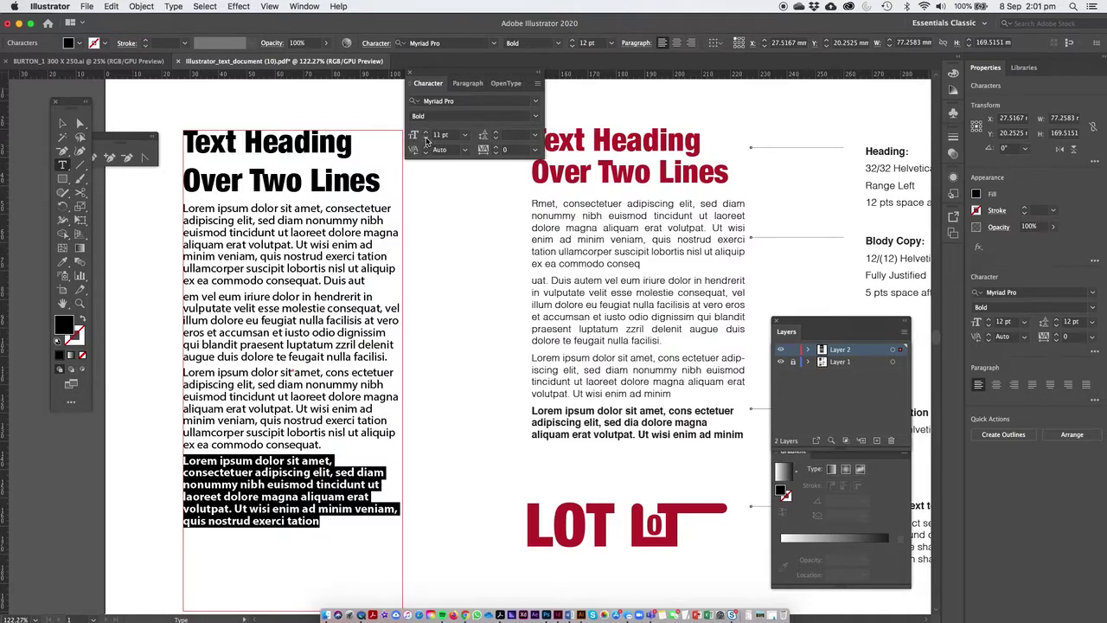
click(258, 394)
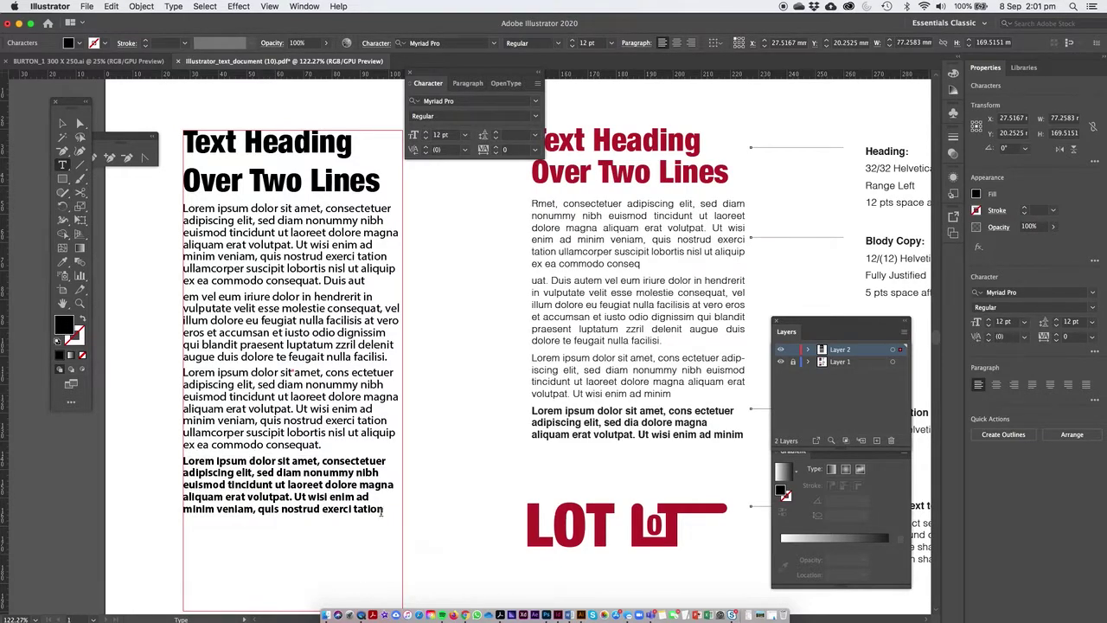
click(297, 281)
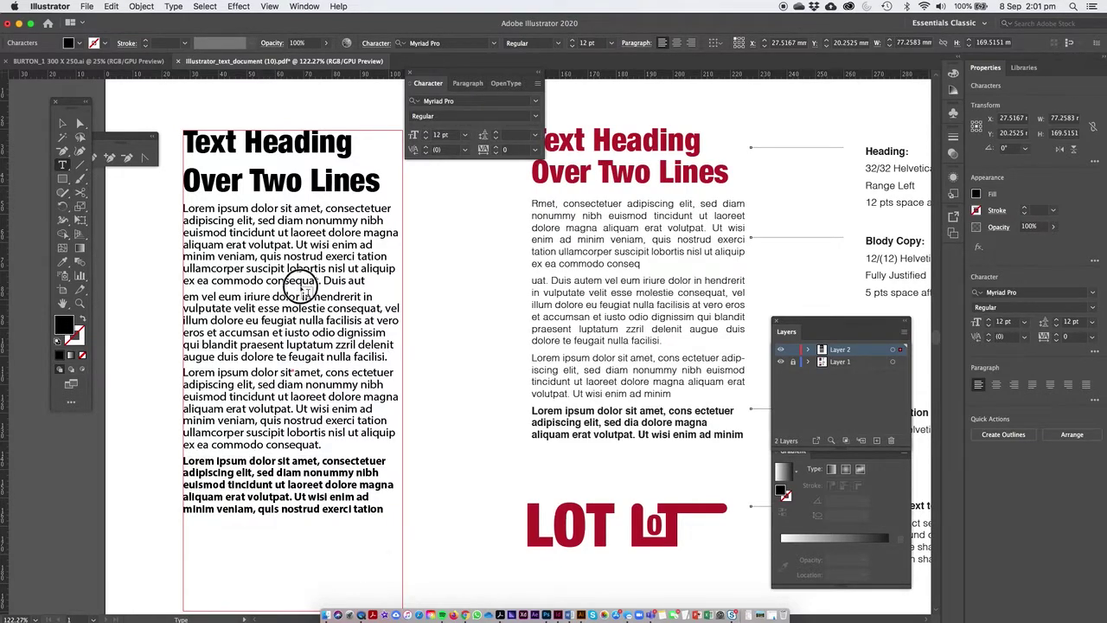
drag(183, 209, 400, 517)
click(278, 339)
drag(259, 256, 325, 308)
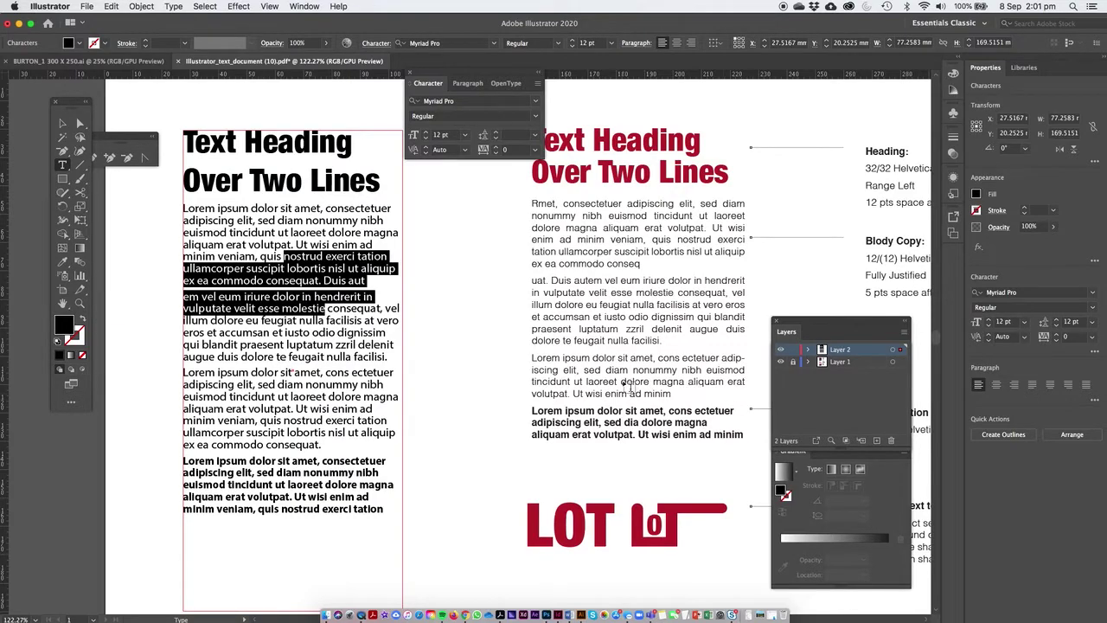
click(303, 420)
Step: Add the word "or" at the end of the heading's first line and check the heading's paragraph spacing settings
click(350, 155)
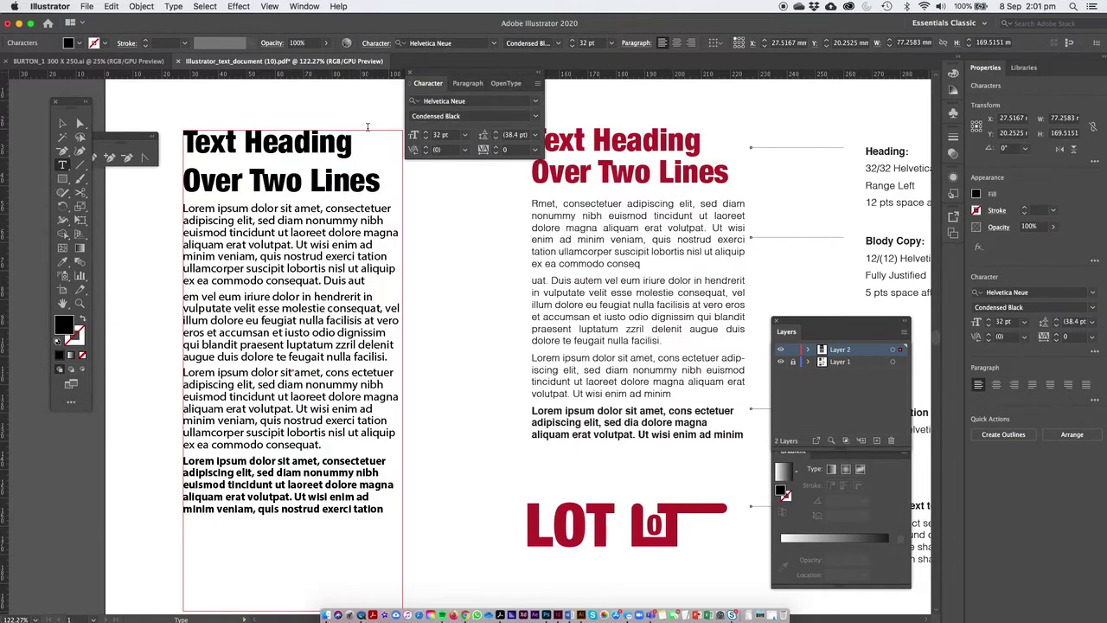
text(or)
drag(325, 177, 286, 179)
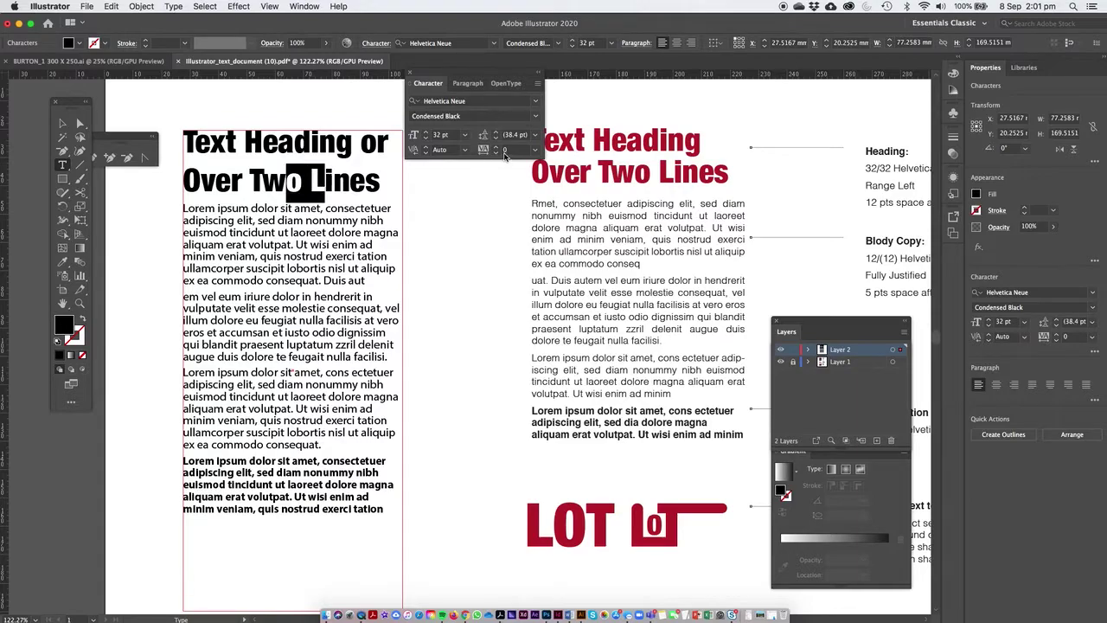
click(466, 83)
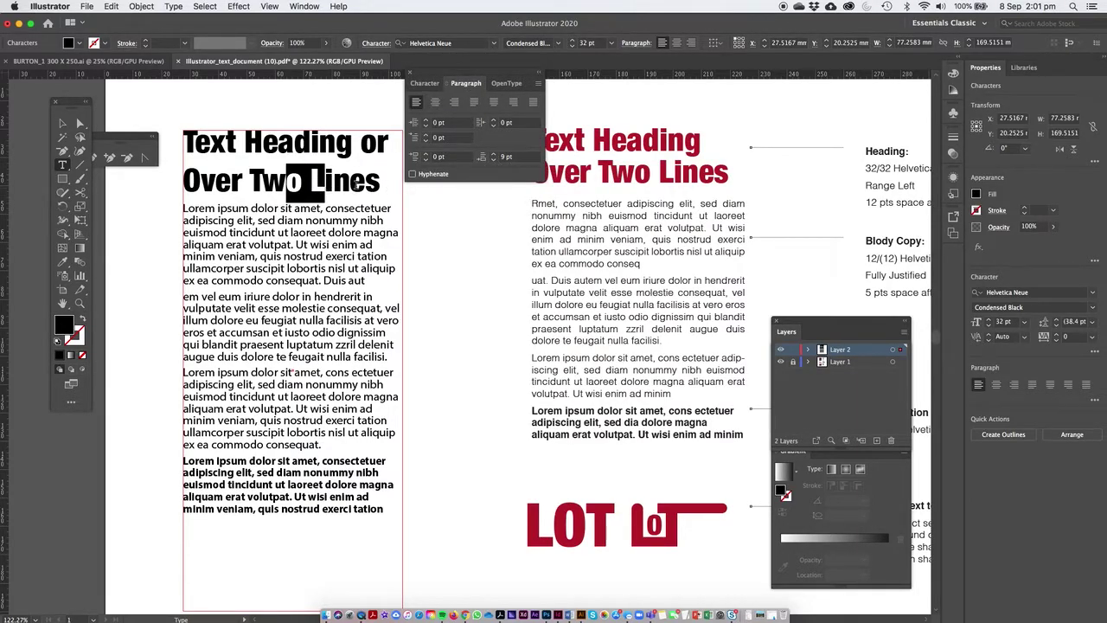
click(356, 185)
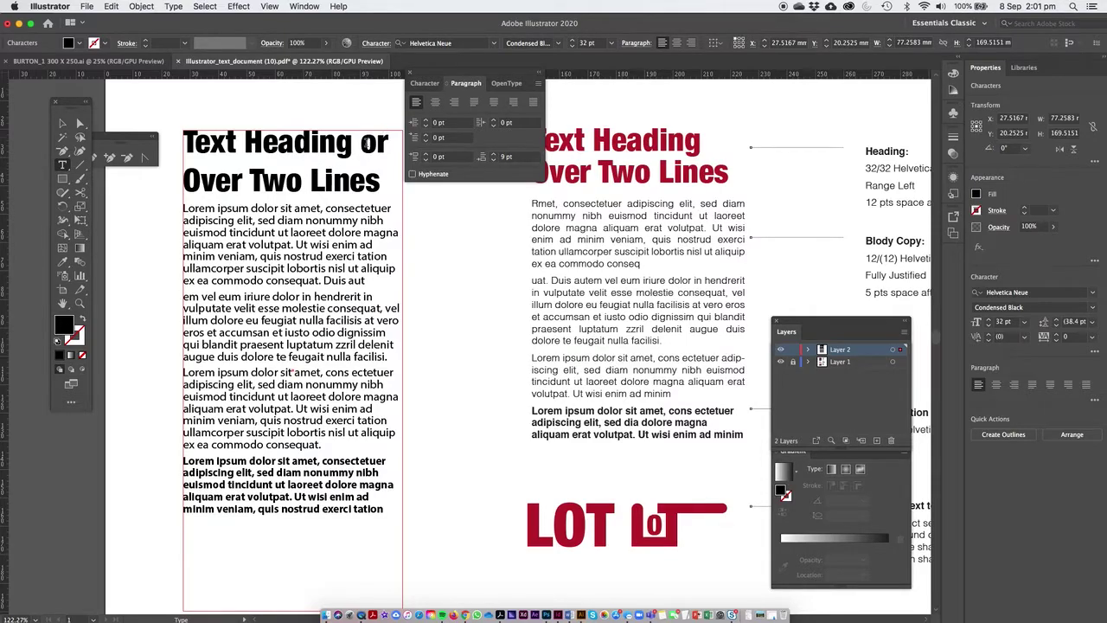
Step: Try a paragraph break before "or" in the heading with hidden characters shown, and remove the break
key(Return)
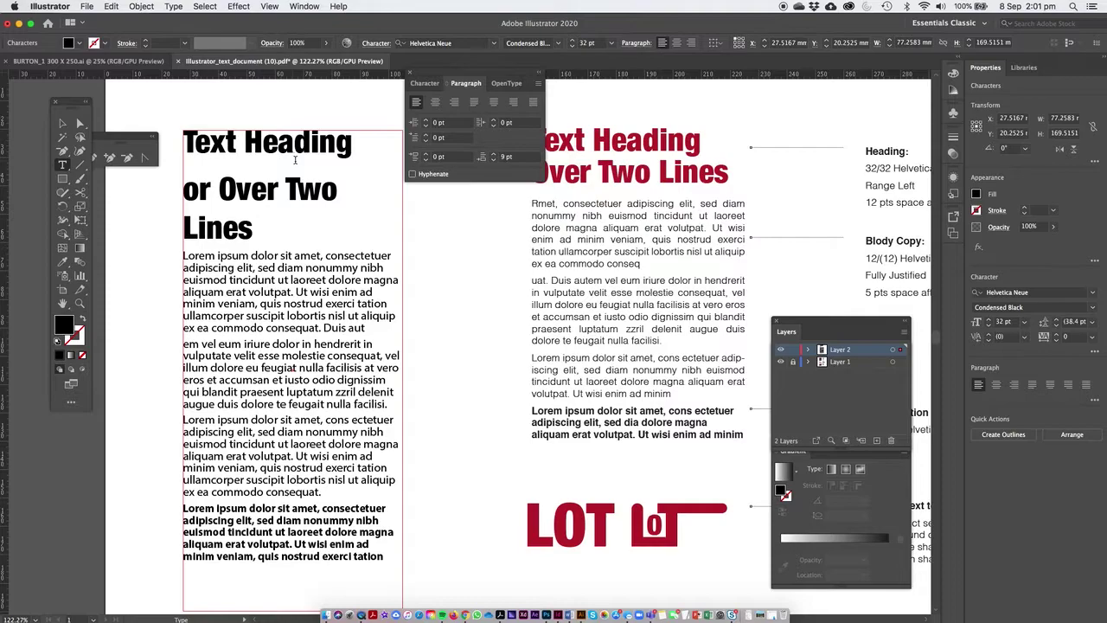
click(174, 7)
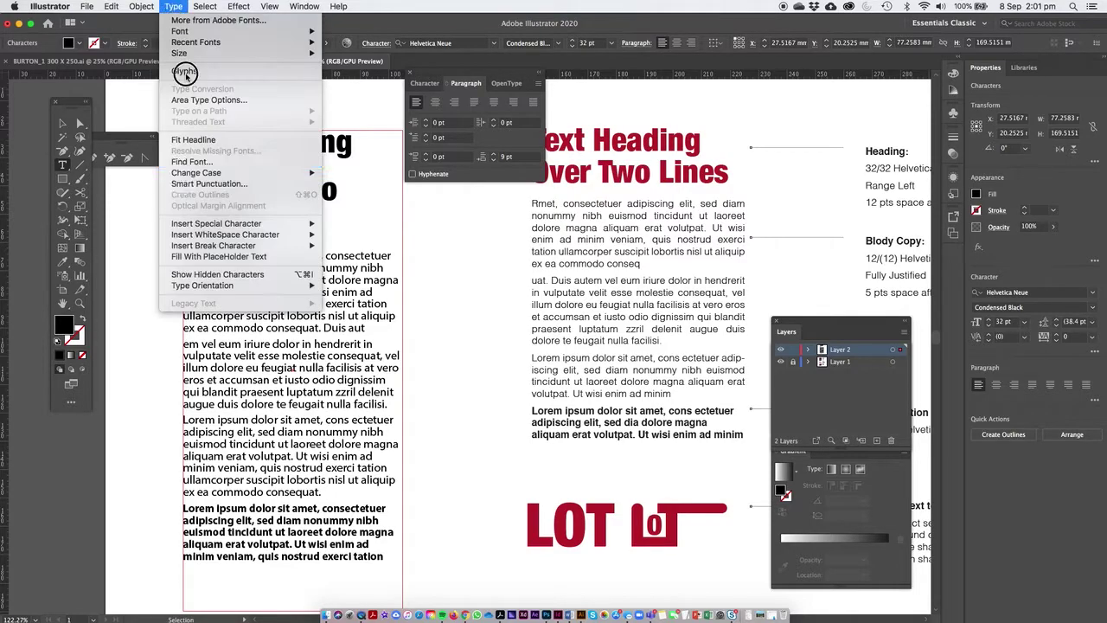
click(172, 274)
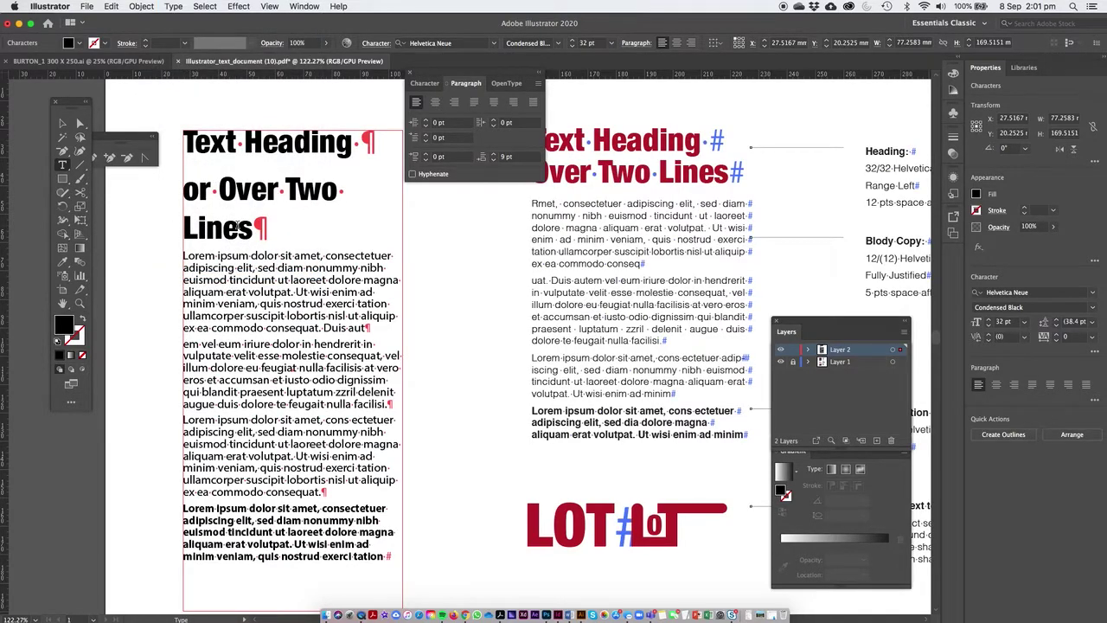
key(BackSpace)
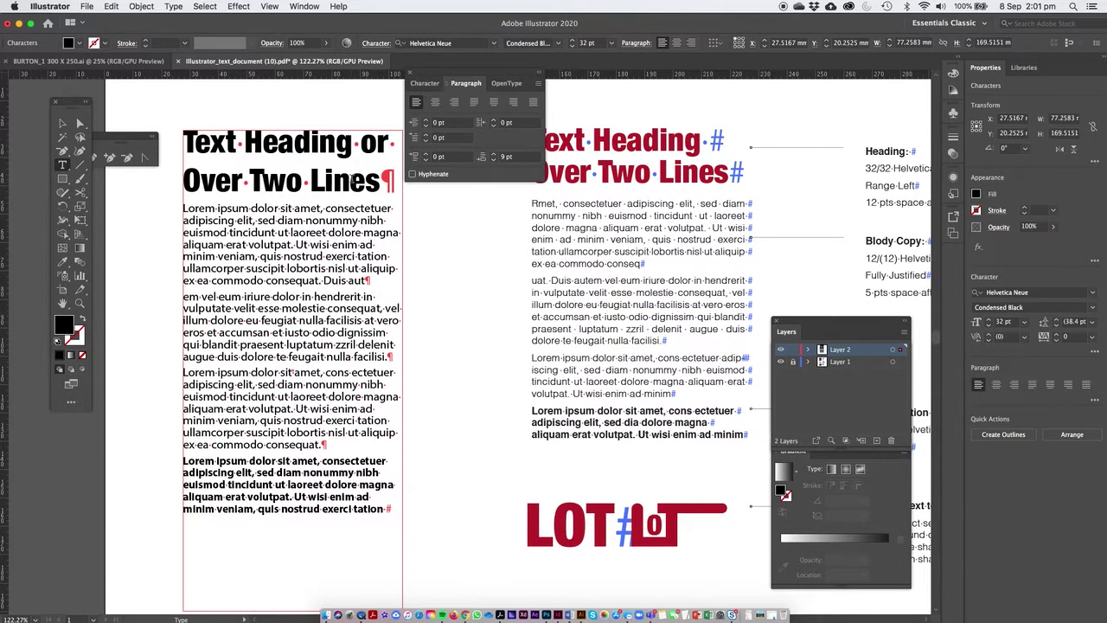
Step: Delete the word "Lines" from the heading and insert a soft line break before "or"
double_click(345, 180)
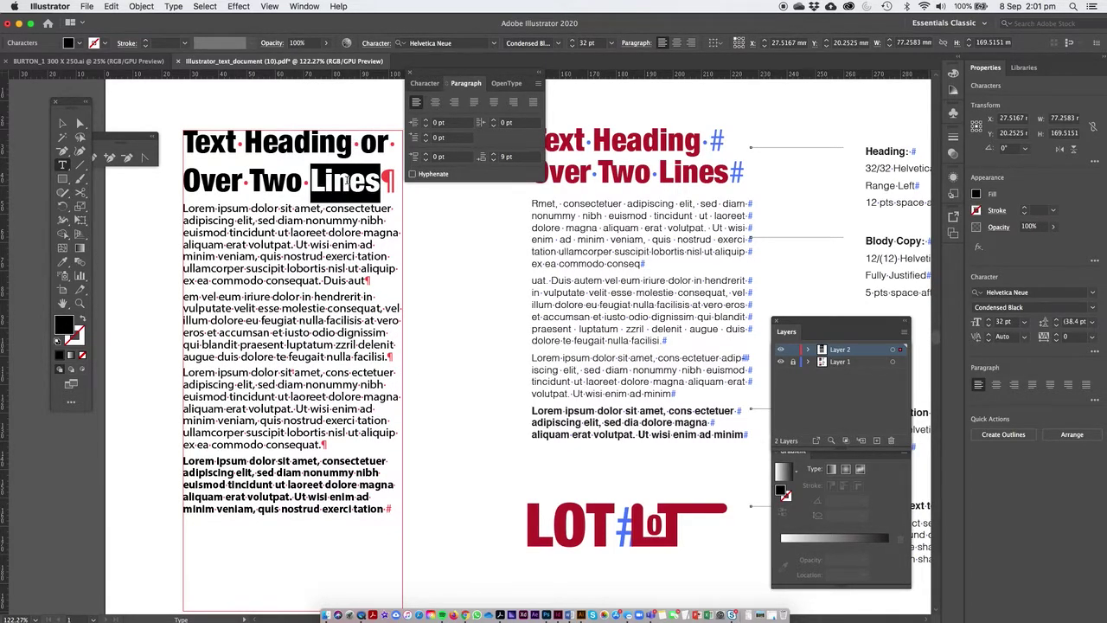
key(BackSpace)
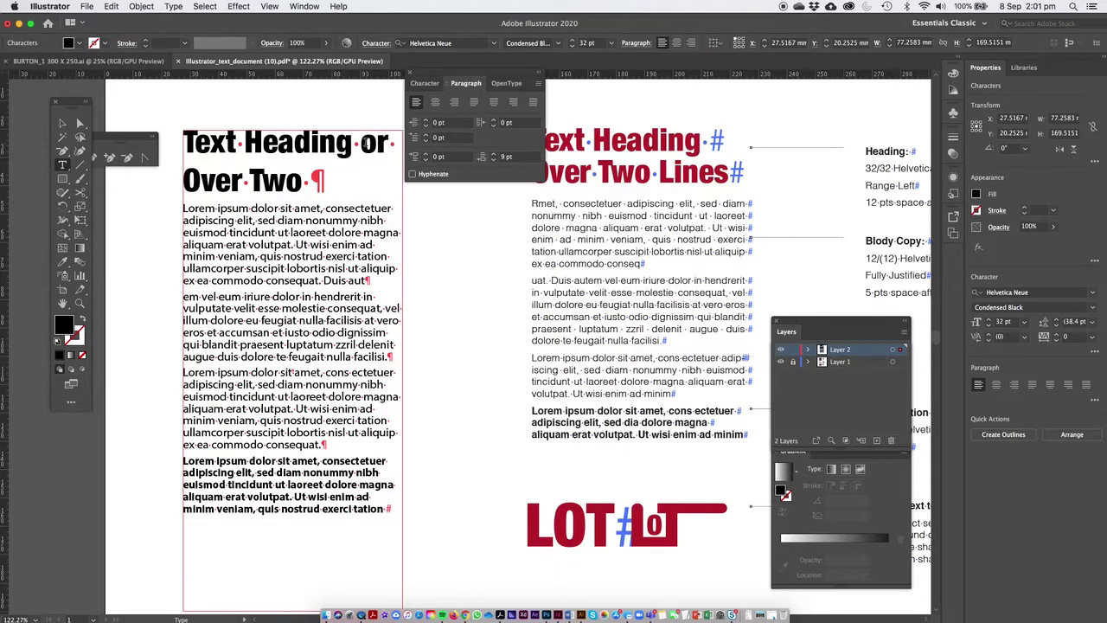
key(shift+Return)
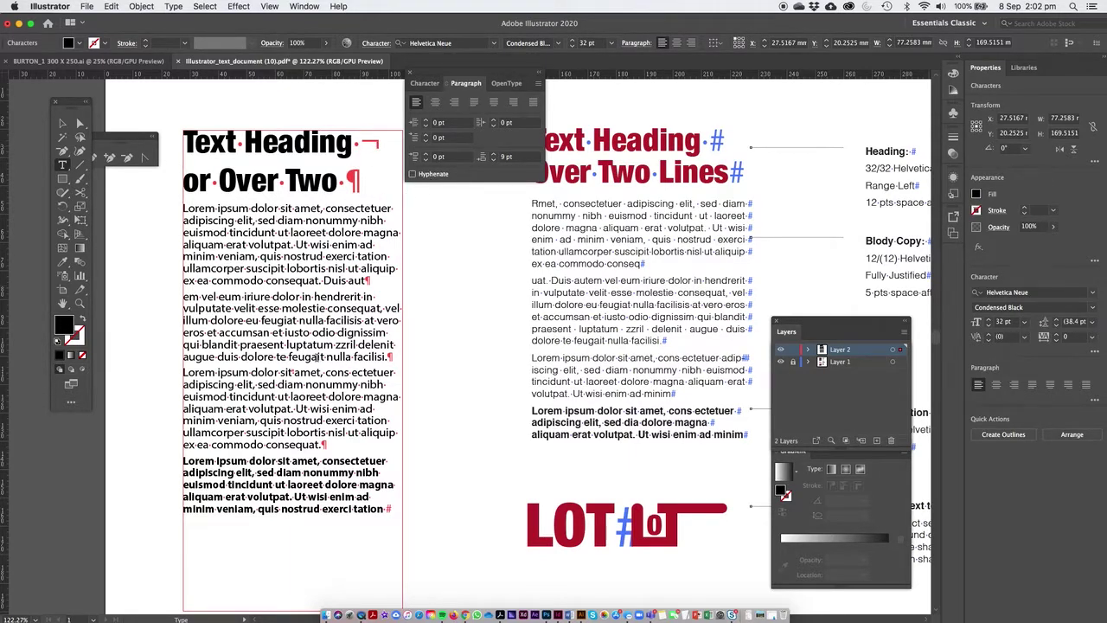
Step: Try a paragraph break before "facilisi." in the second body paragraph, and replace it with a soft line break
click(373, 355)
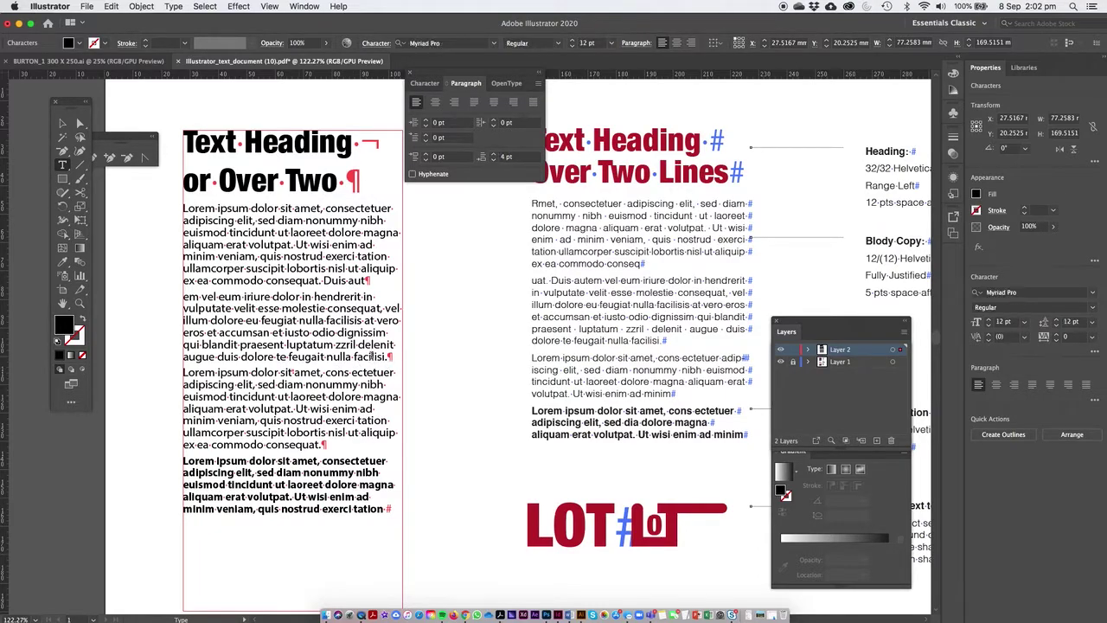
click(355, 358)
key(Return)
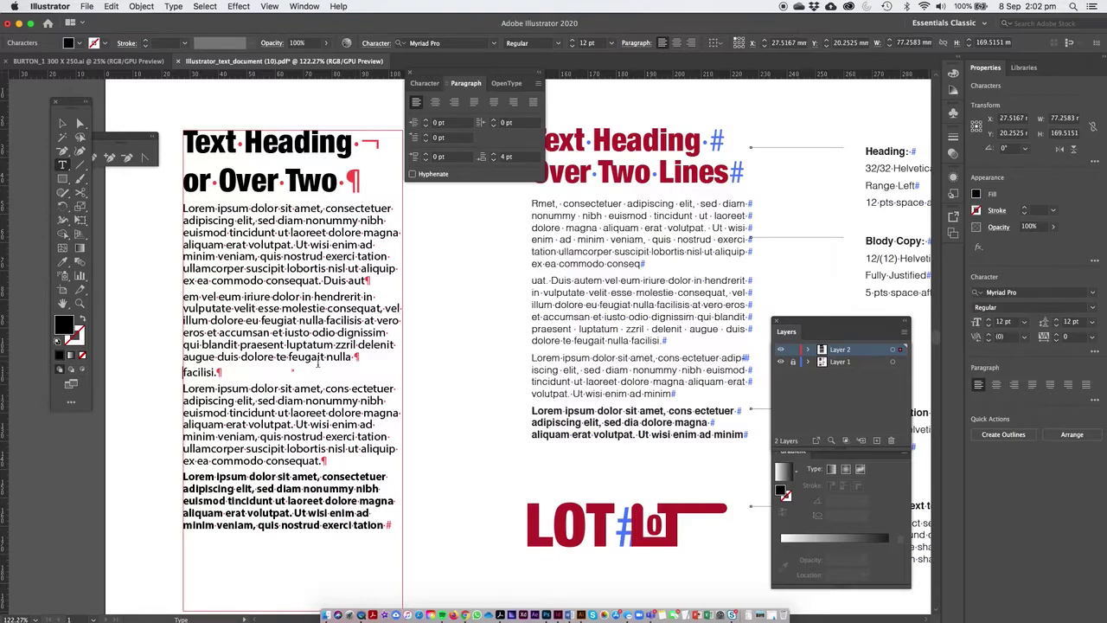
key(BackSpace)
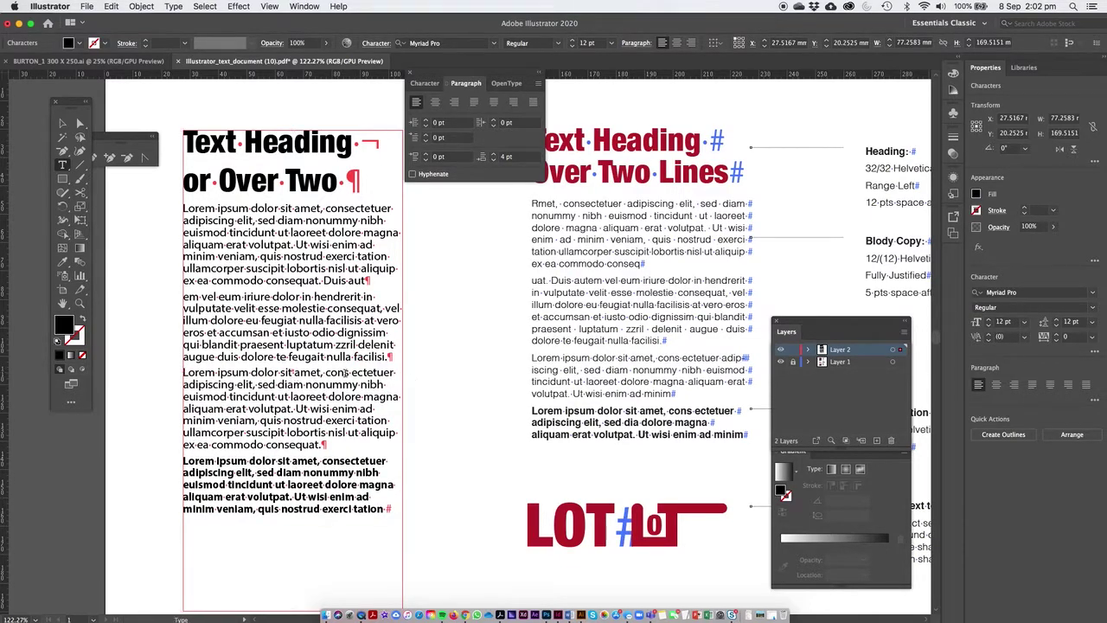
key(shift+Return)
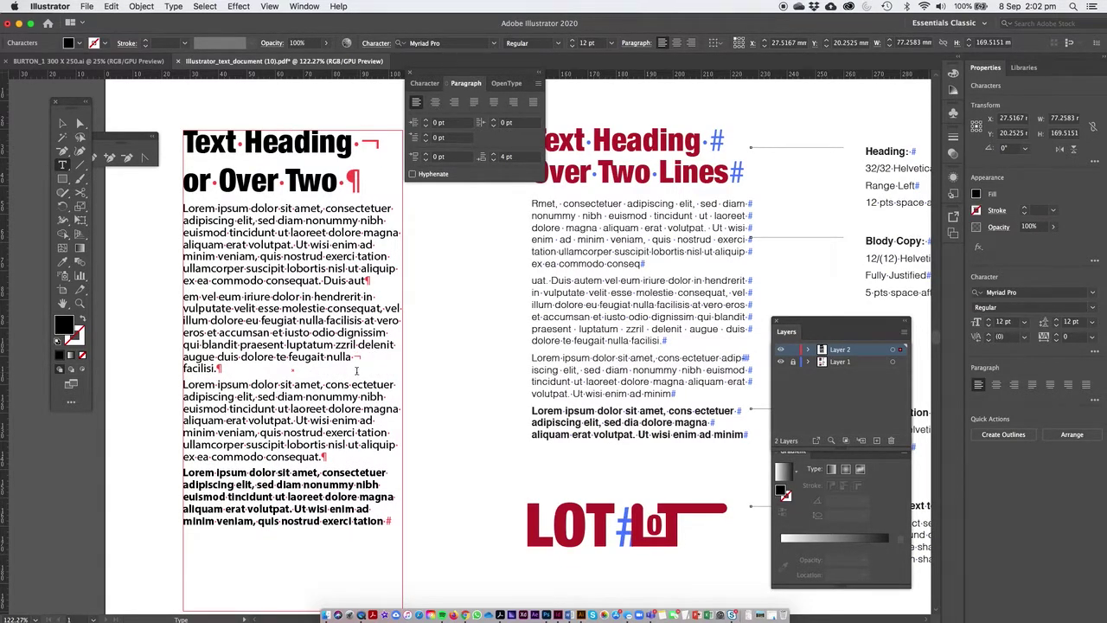
Step: Set the two-line heading in all caps using the full character options, and hide the hidden characters
click(66, 125)
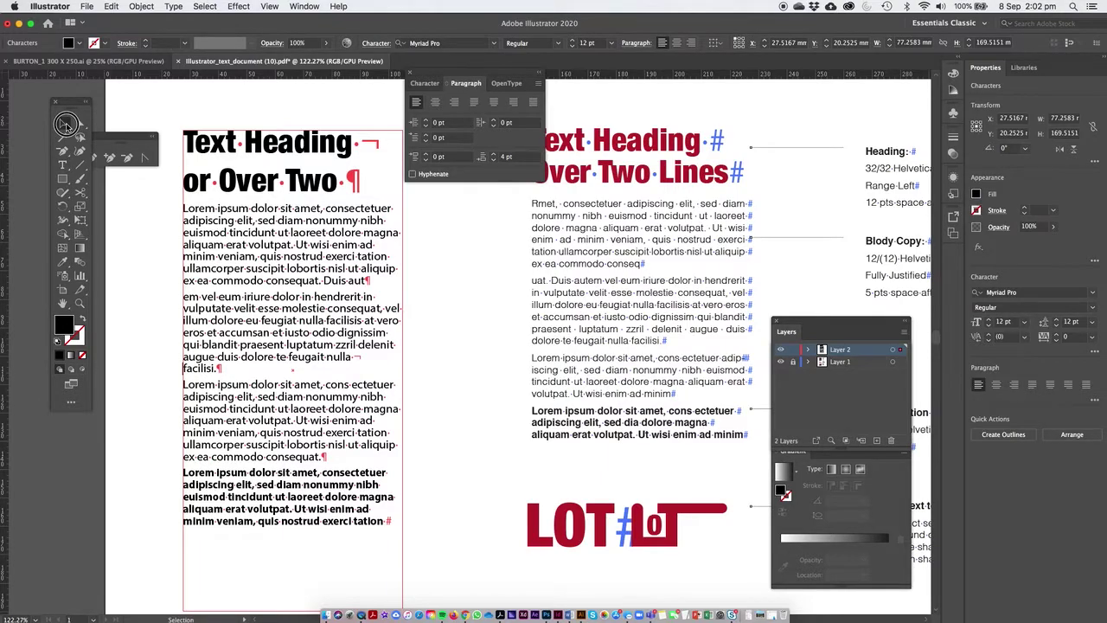
double_click(184, 141)
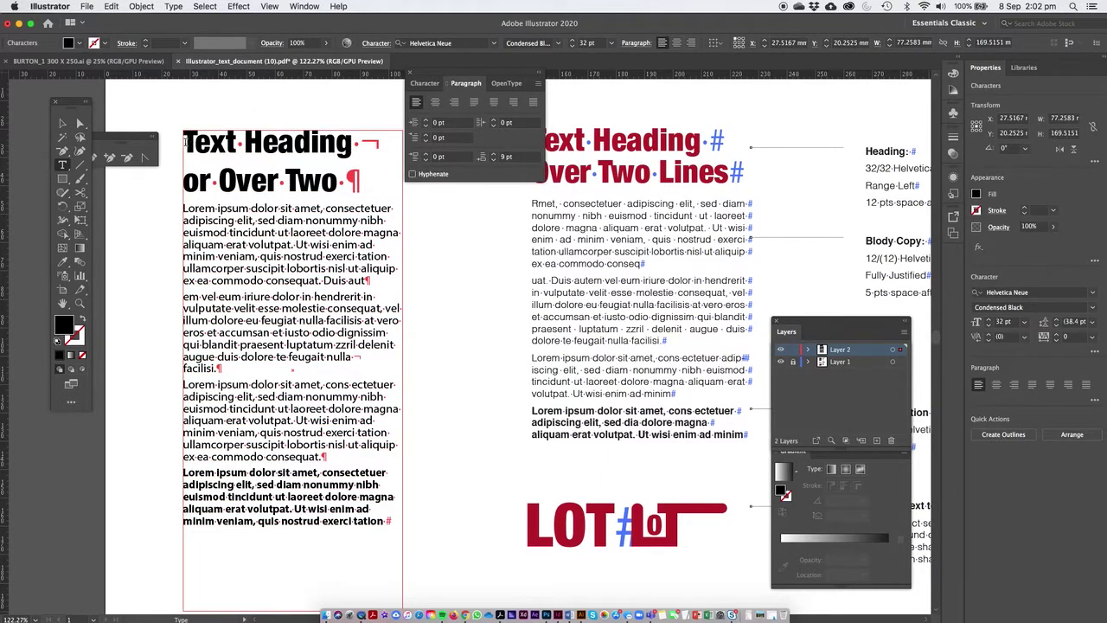
drag(184, 141, 372, 183)
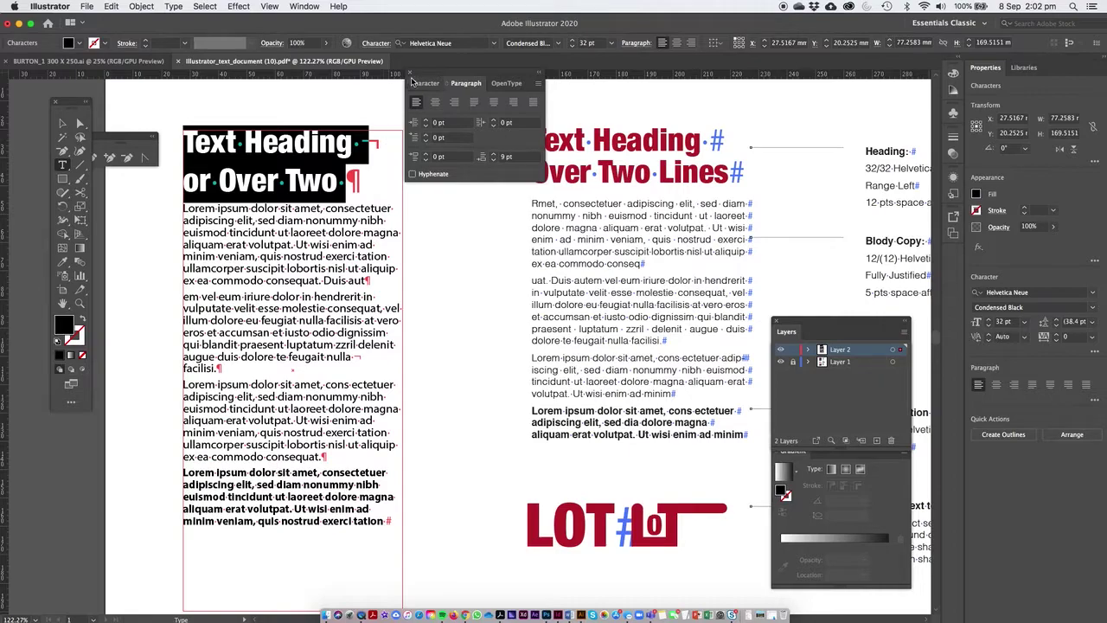
click(415, 83)
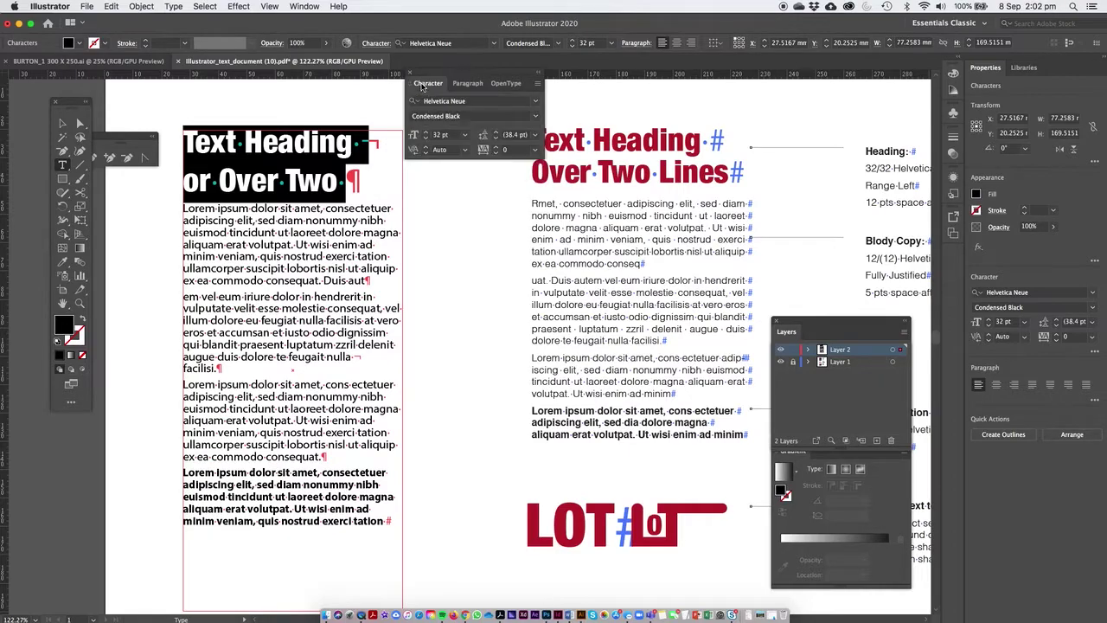
click(538, 84)
click(550, 82)
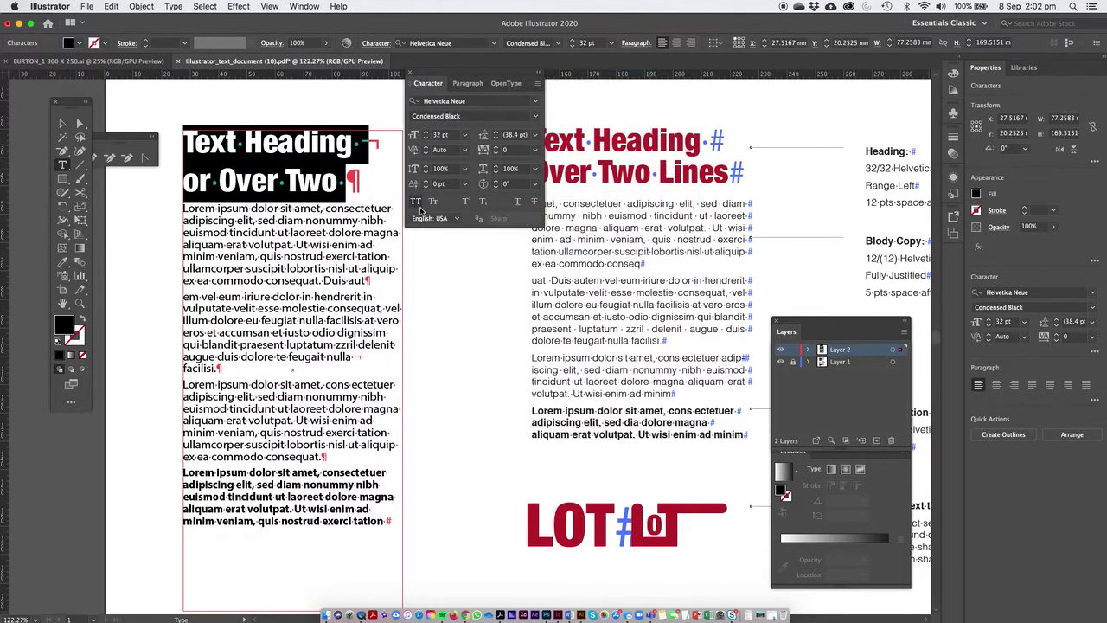
click(415, 201)
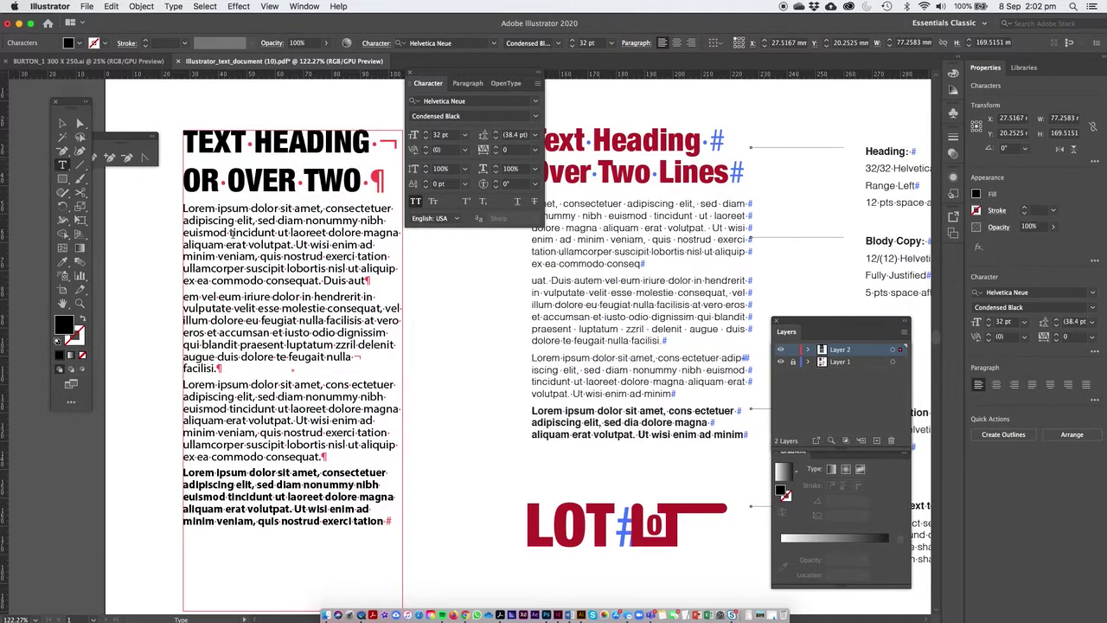
click(174, 6)
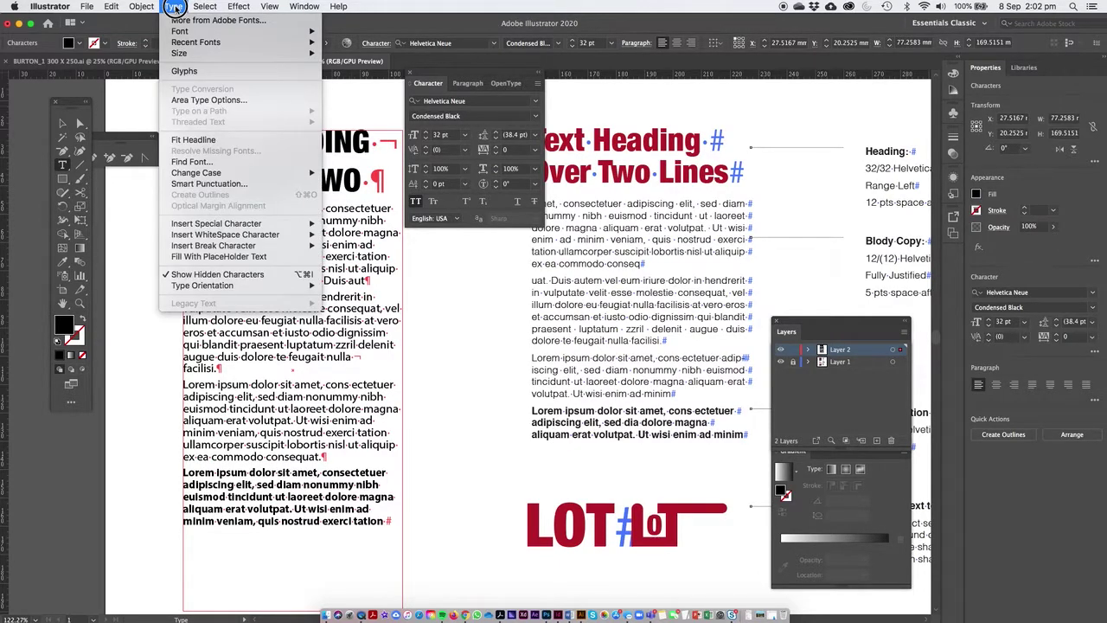
click(216, 274)
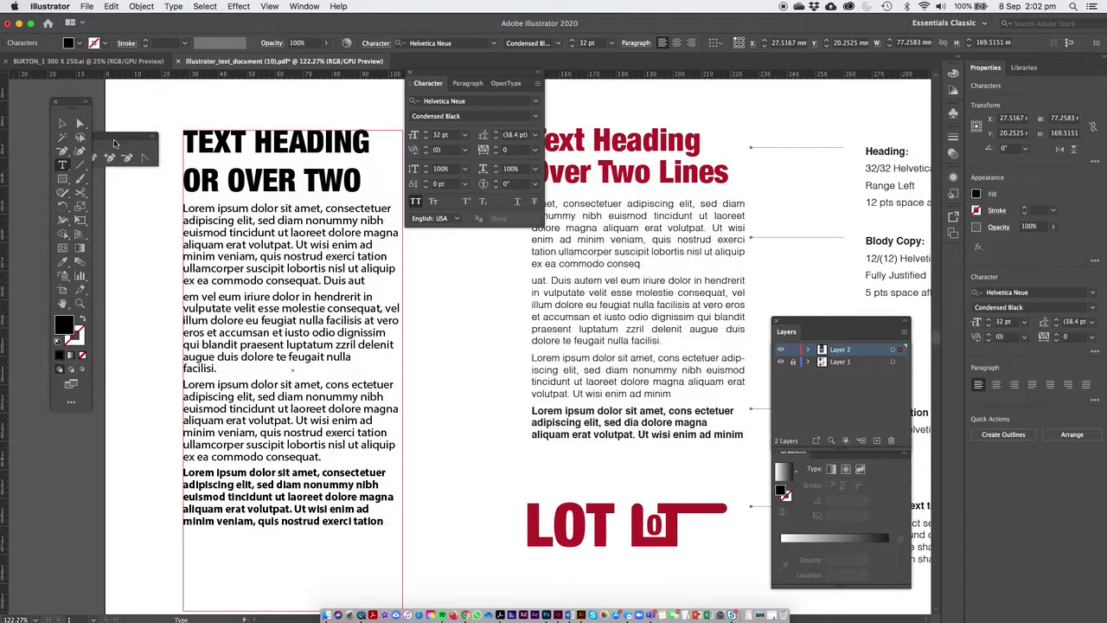
Step: Compare the justification options on all body paragraphs, and justify them with the last line aligned left
click(275, 232)
drag(275, 209, 347, 521)
click(465, 83)
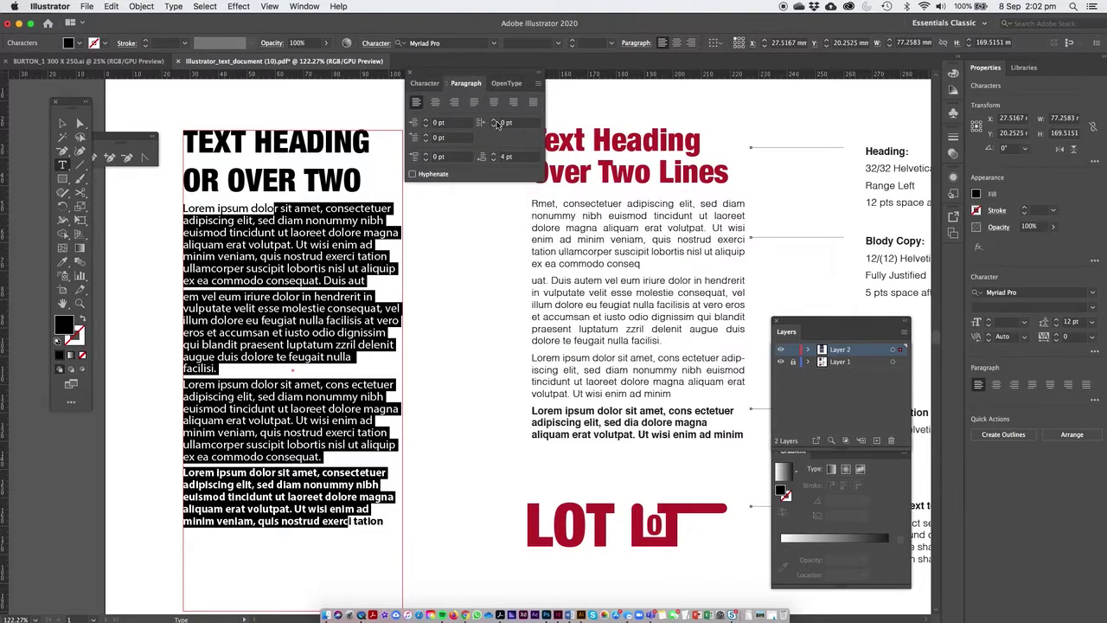
click(474, 102)
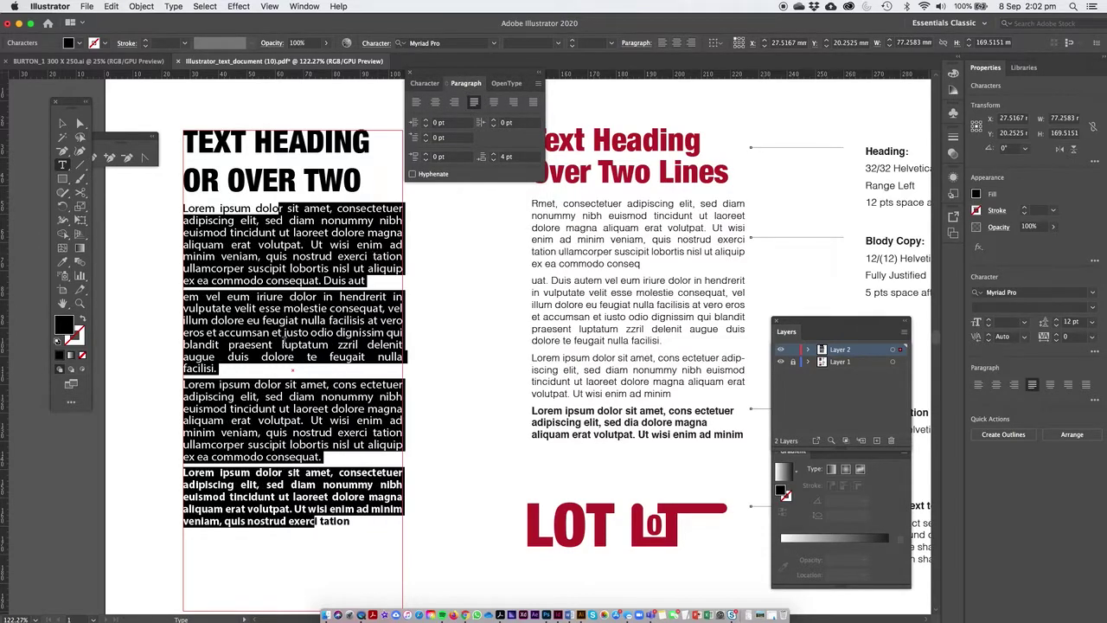
click(493, 101)
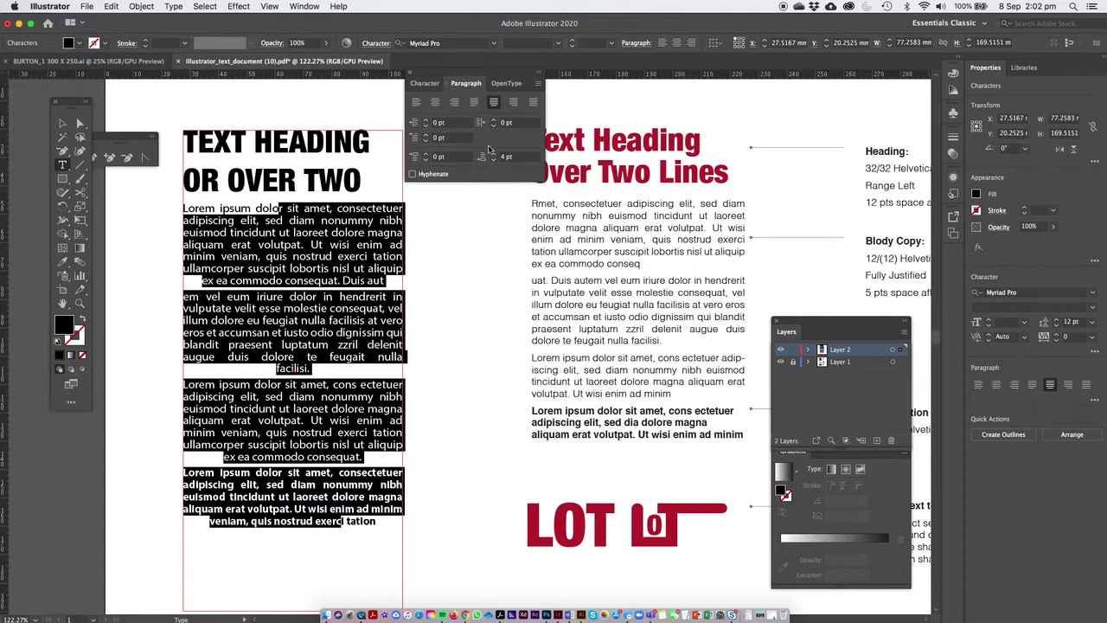
click(513, 102)
click(533, 102)
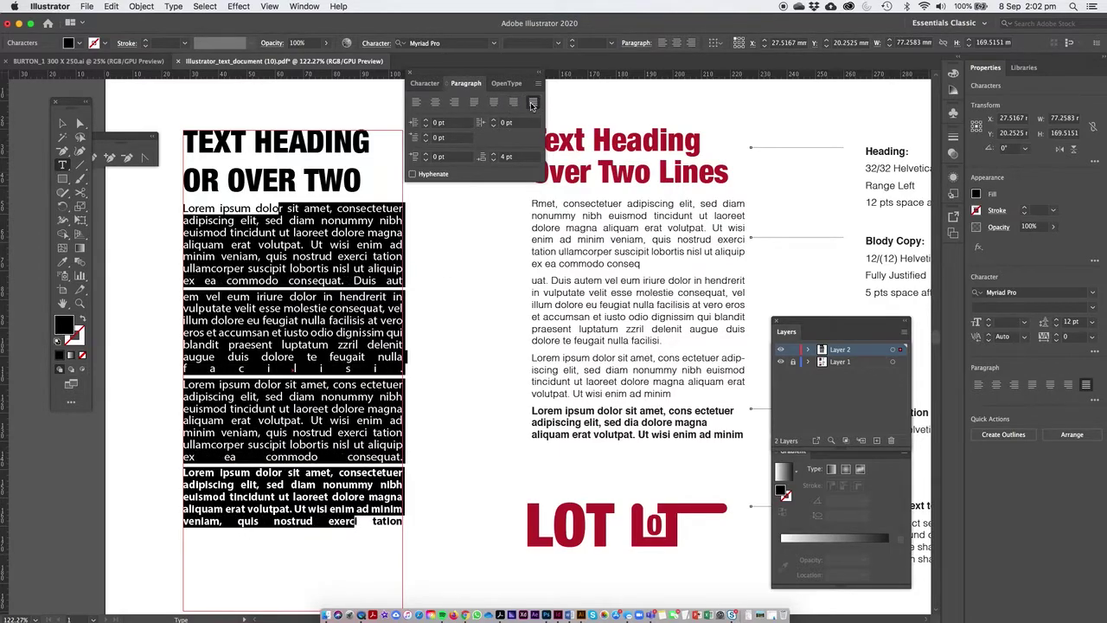
click(474, 101)
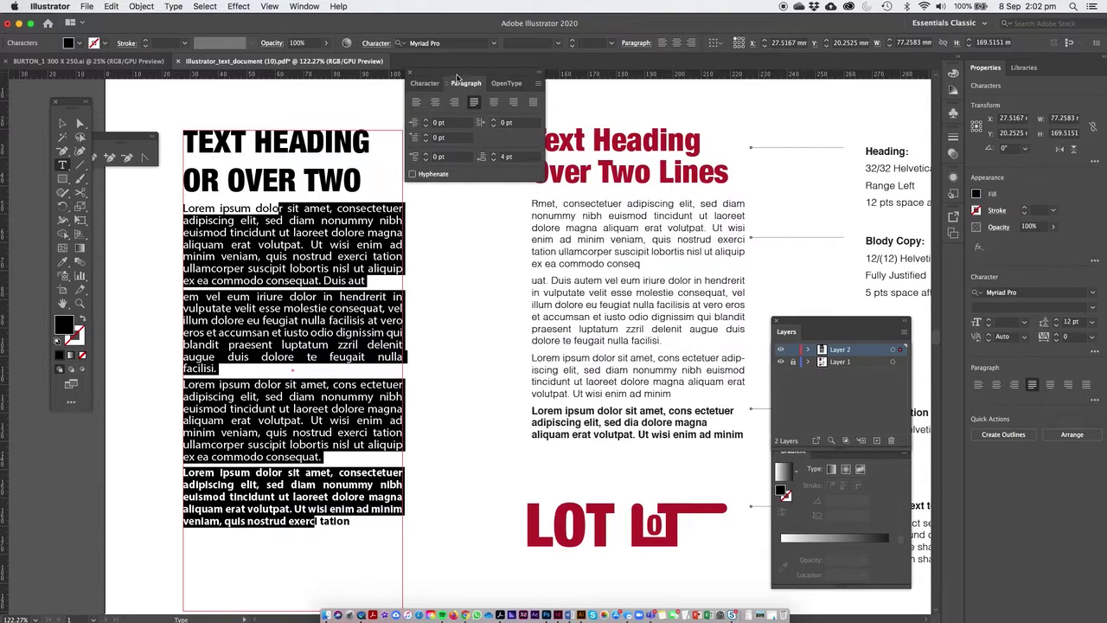
Step: Examine the other places that offer paragraph options, and move the floating Paragraph panel away from the text block
click(635, 44)
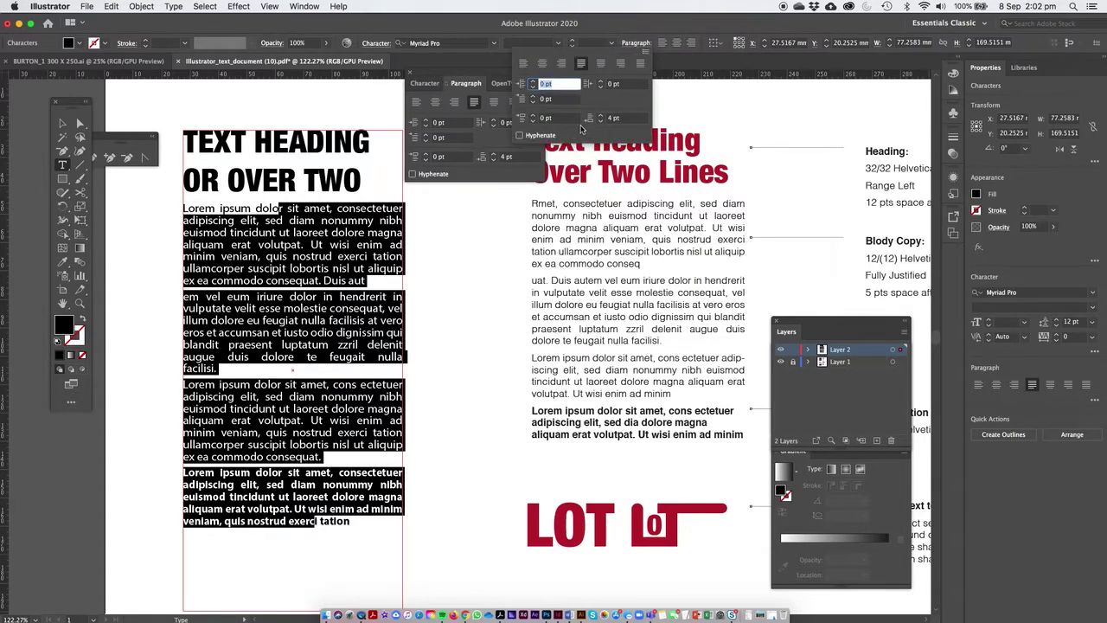
click(1093, 405)
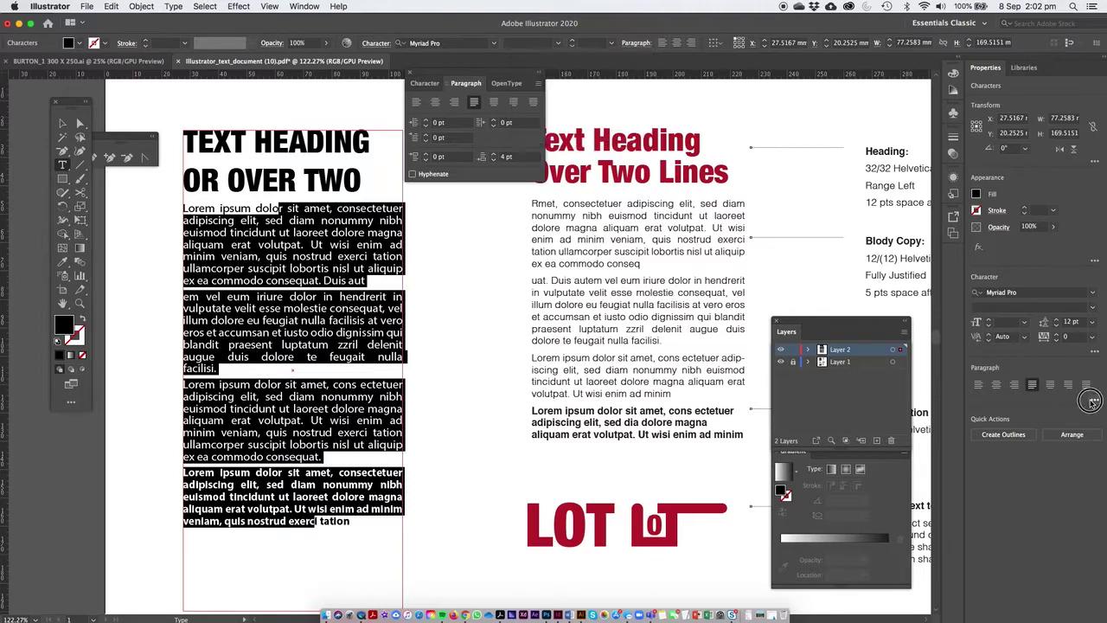
click(1093, 400)
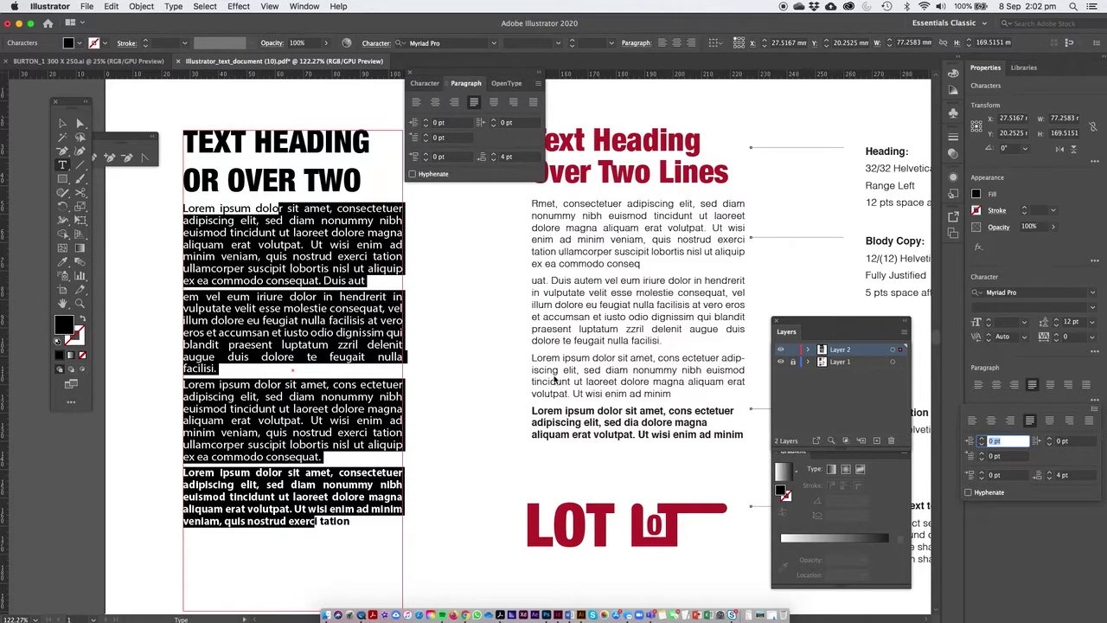
click(481, 77)
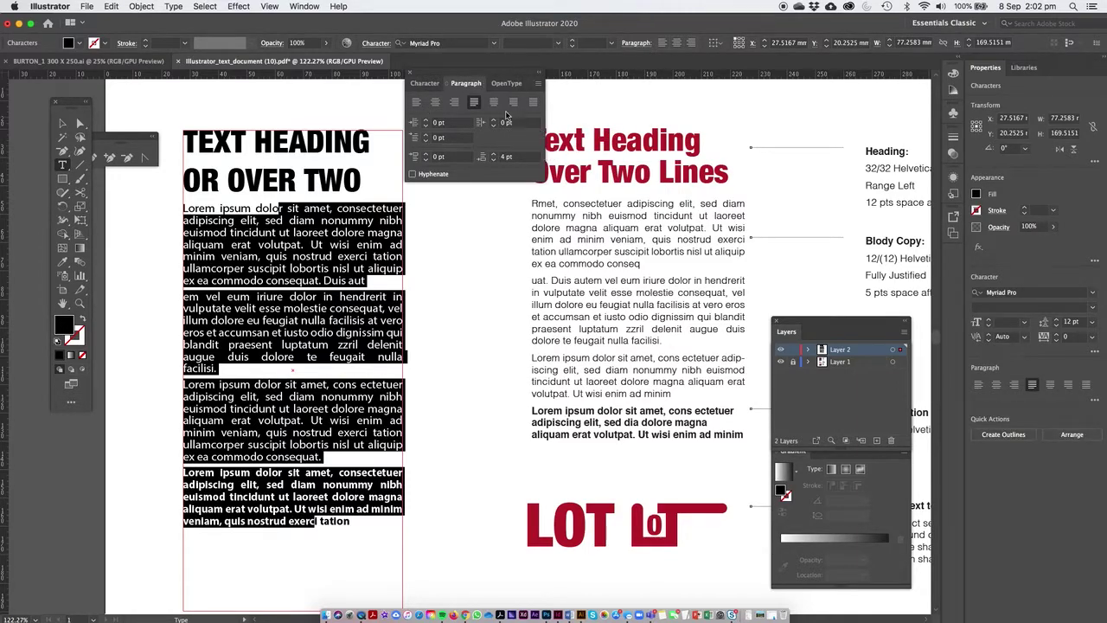
drag(468, 78, 556, 171)
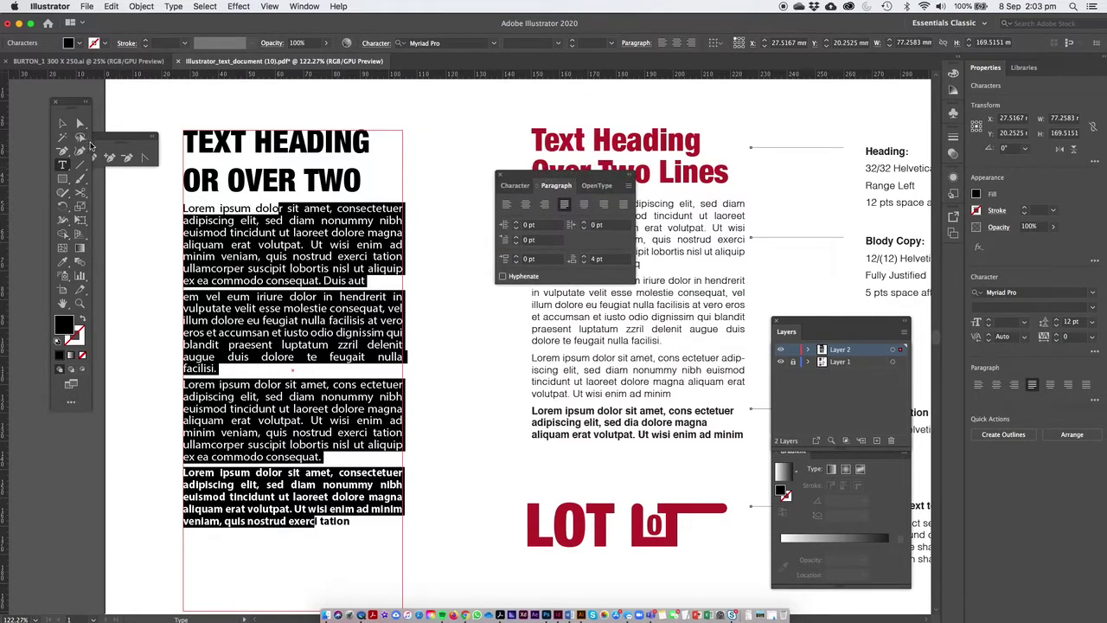
key(super+shift+a)
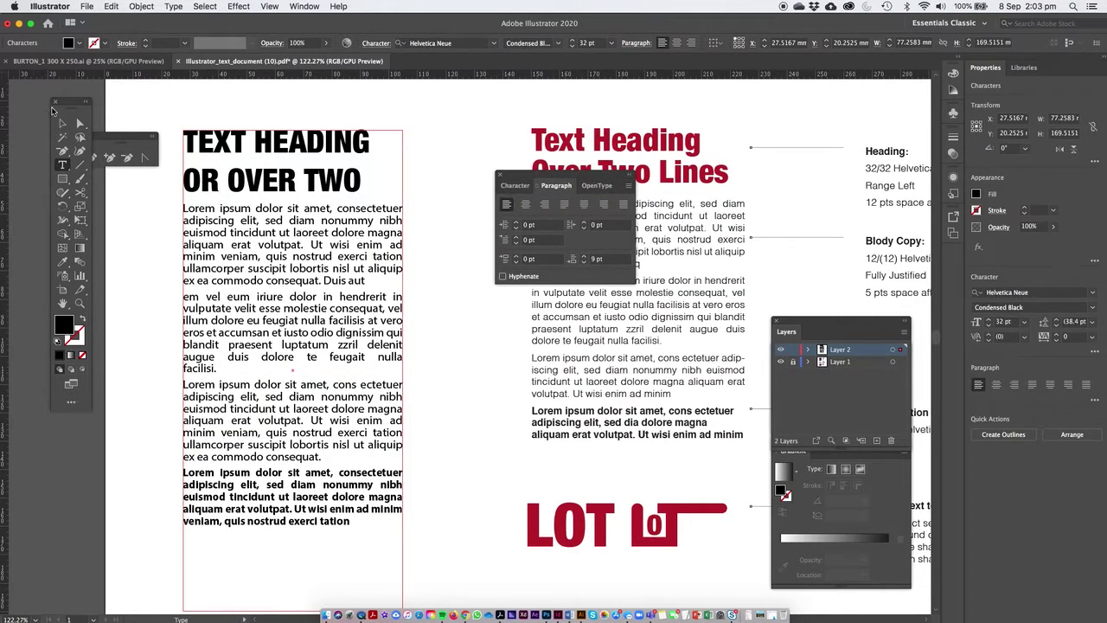
Step: Set the space after the body paragraphs to 2 pt
drag(229, 235, 334, 481)
click(584, 262)
click(585, 262)
click(228, 283)
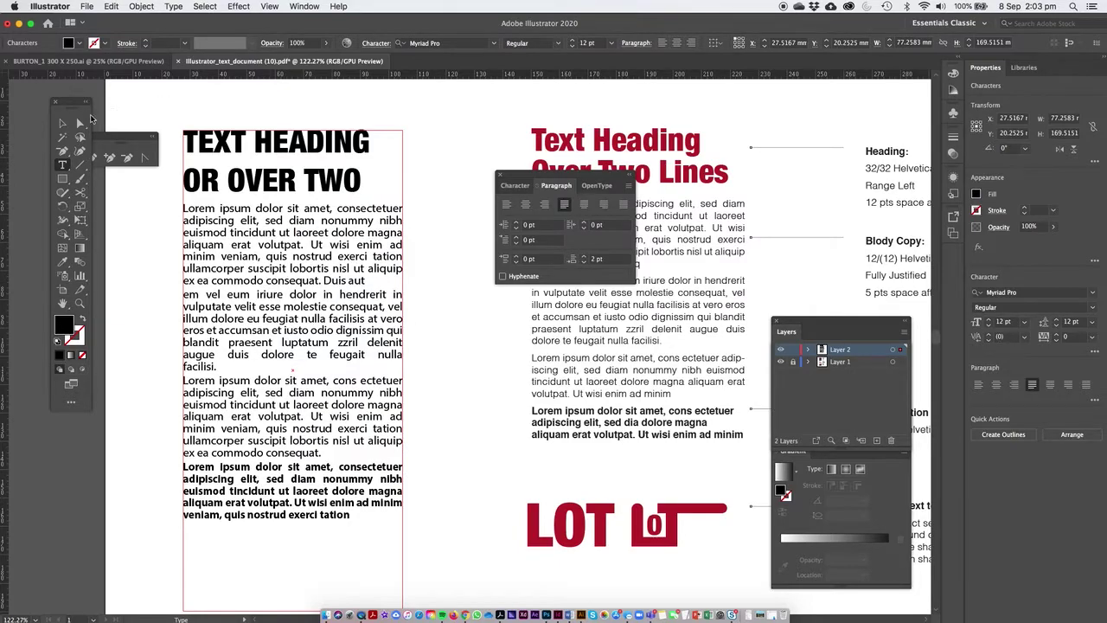
Step: Set the leading of the two-line heading to 32 pt
drag(181, 140, 366, 173)
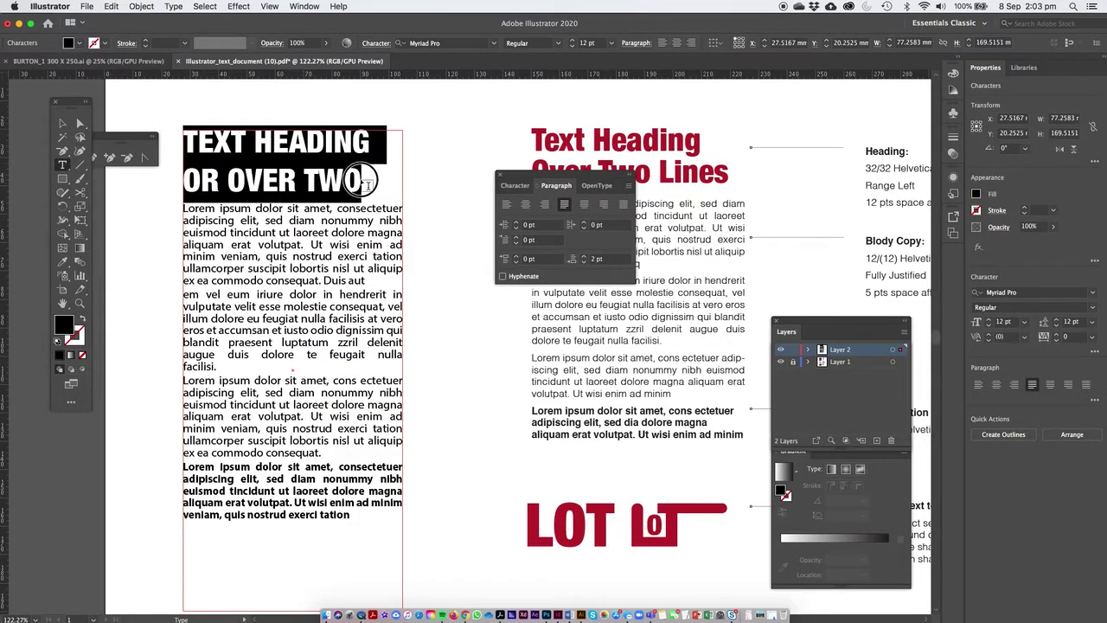
click(515, 186)
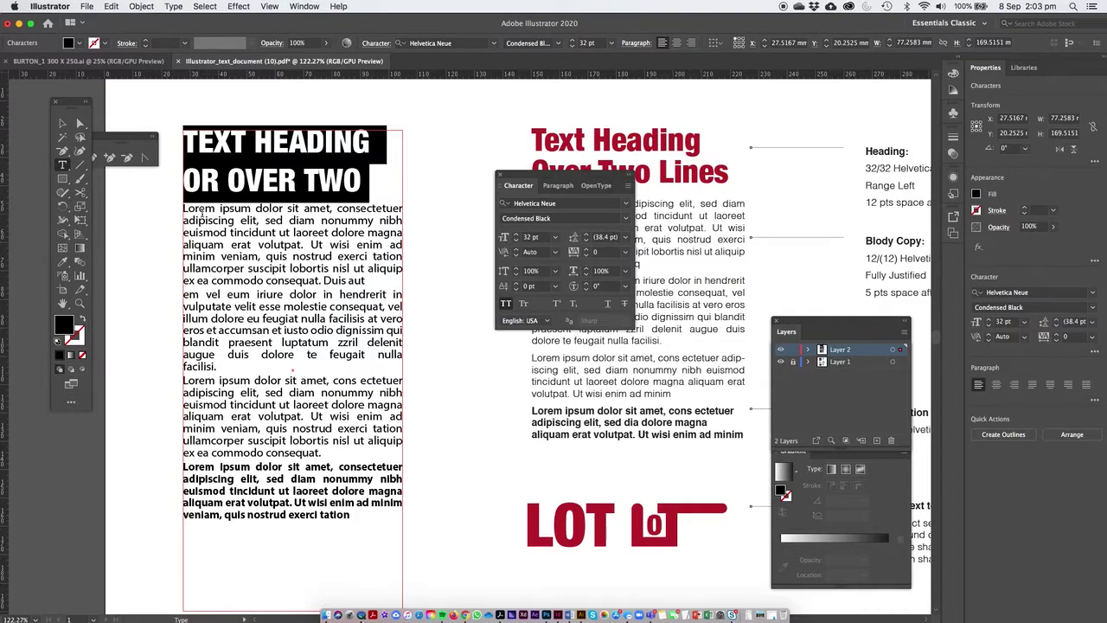
click(587, 241)
click(588, 241)
click(587, 241)
click(587, 241)
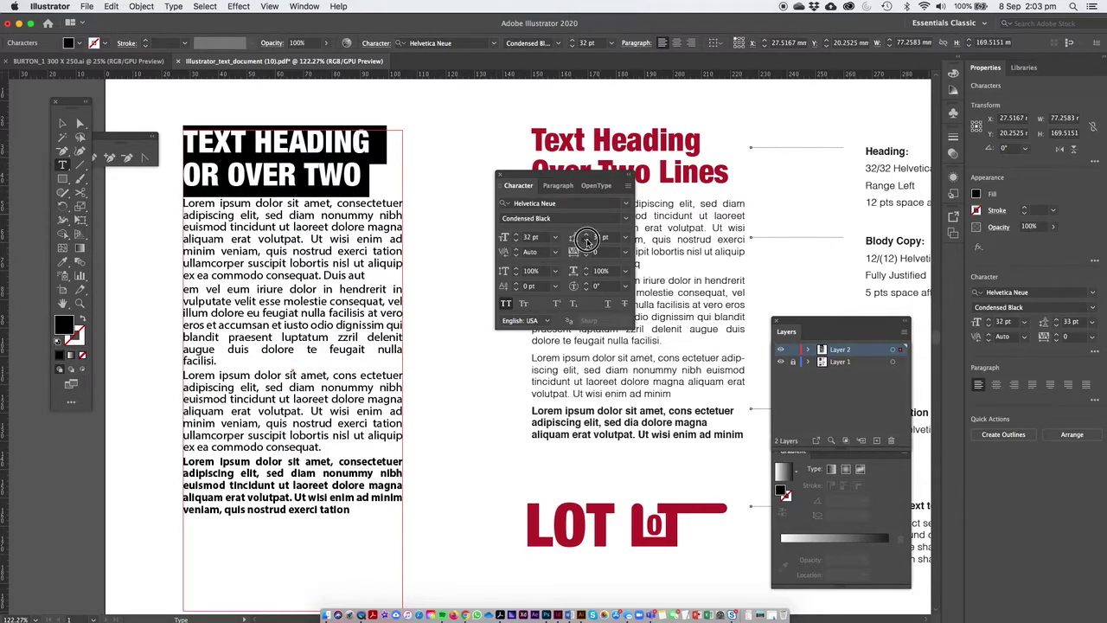
click(587, 240)
click(336, 179)
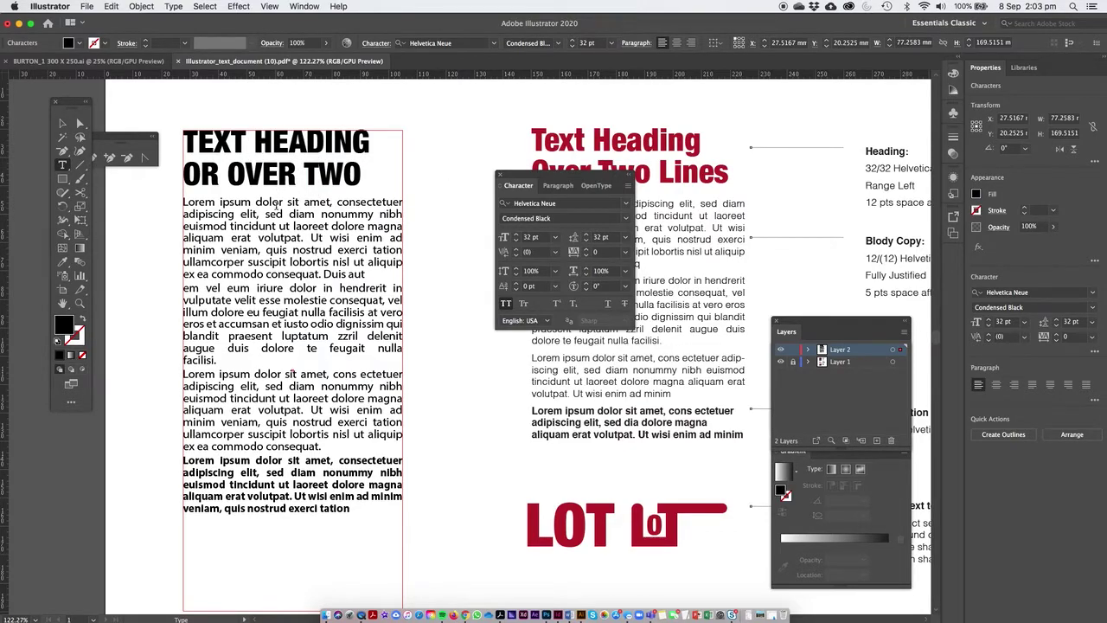
click(69, 123)
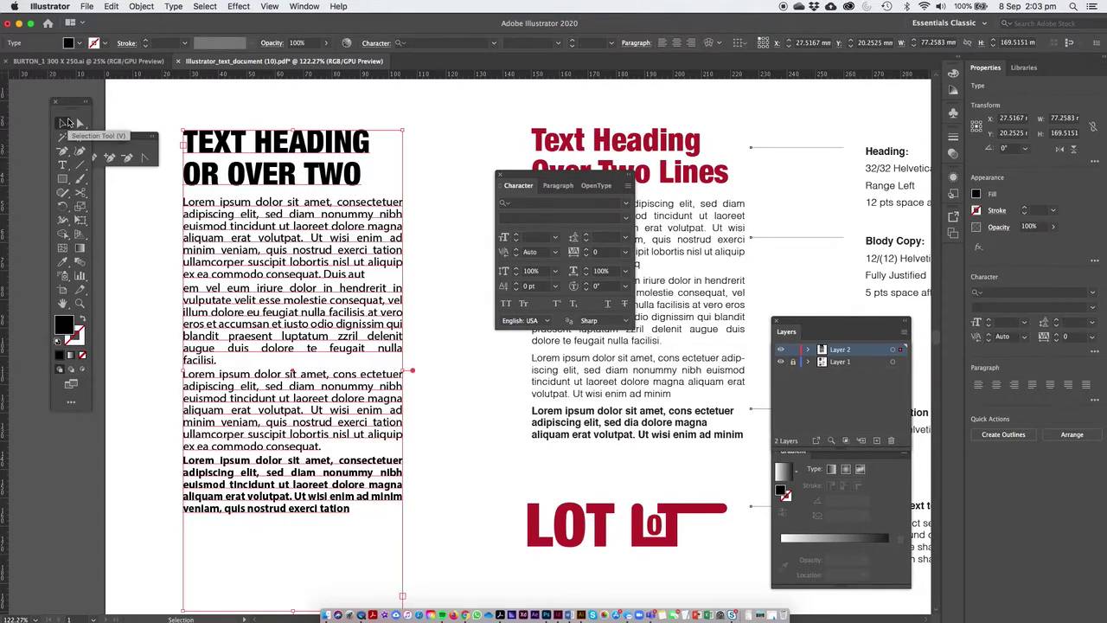
key(super+minus)
key(super+minus)
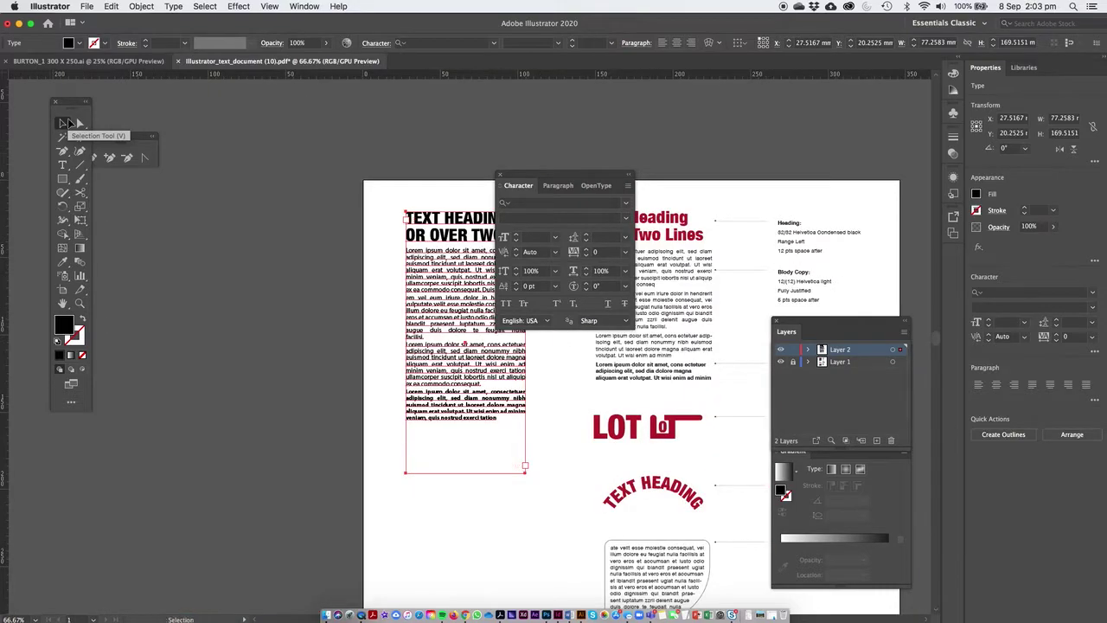
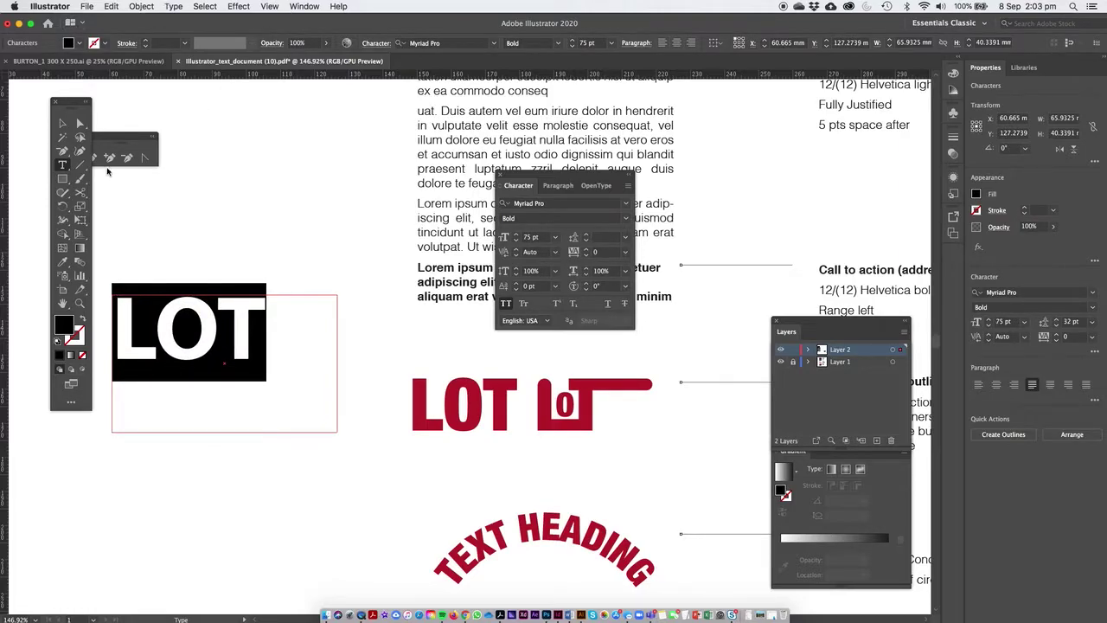
Step: Add the word "LOT" as point type above the existing LOT area text, and line it up with that text's left edge
click(63, 167)
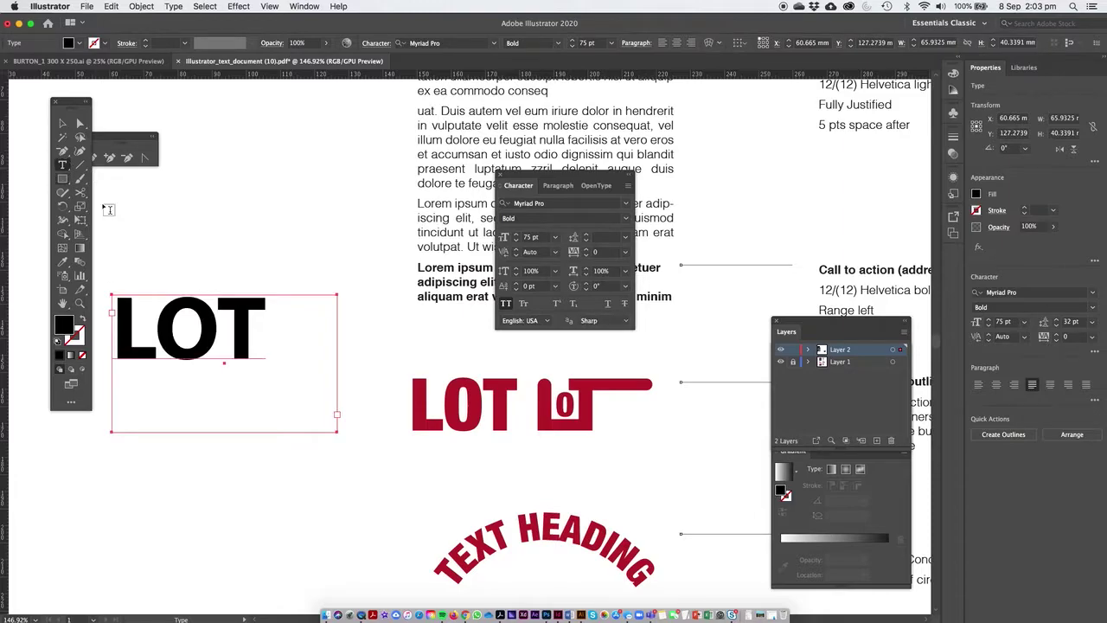
click(156, 216)
text(LOT)
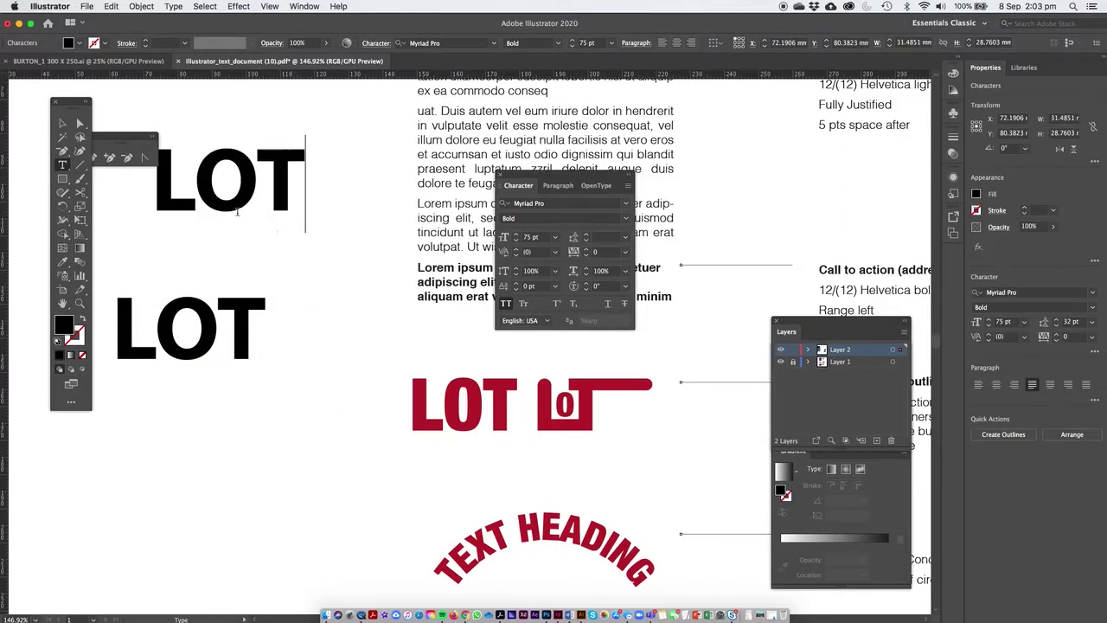
click(69, 130)
scroll(193, 260, left, 3)
drag(315, 200, 276, 235)
click(269, 132)
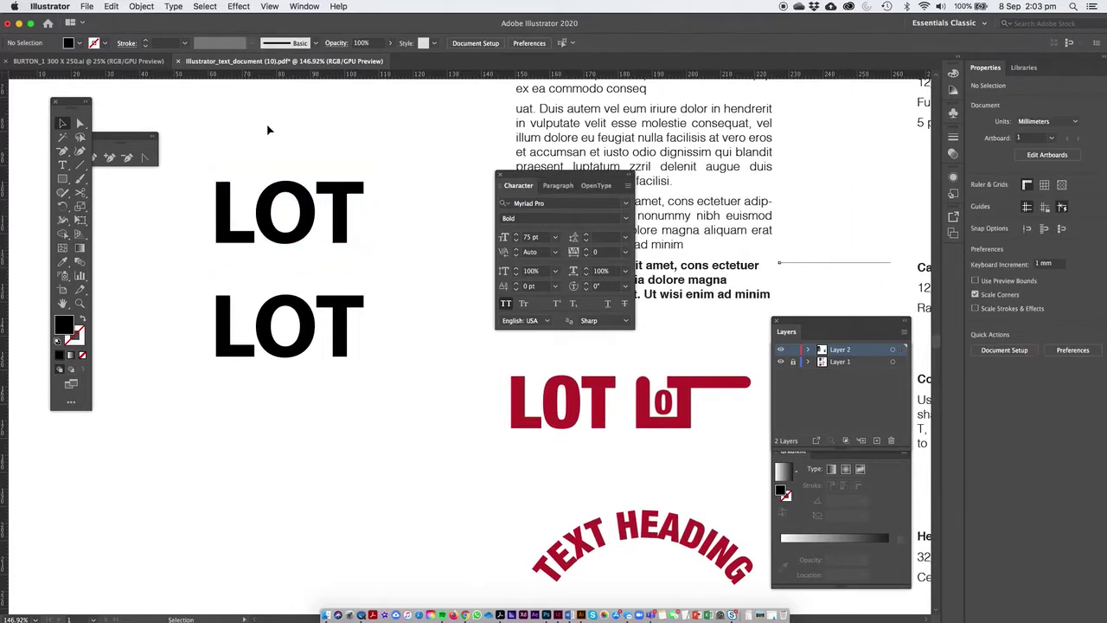
Step: Try resizing the point-type LOT from its bounding box, and undo the changes
click(340, 220)
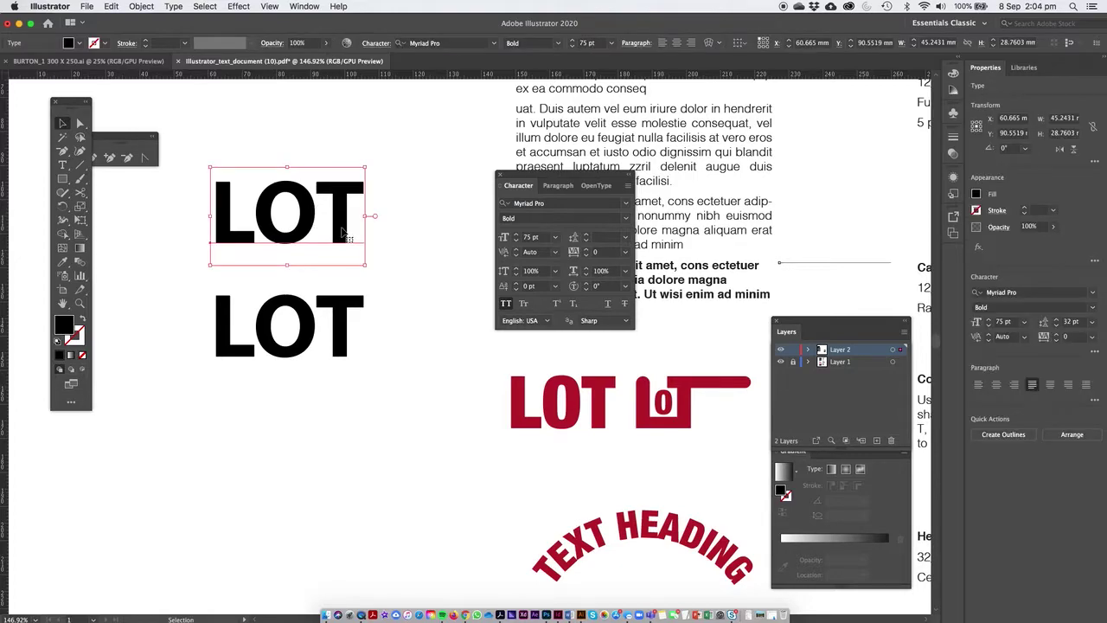
drag(364, 165, 315, 164)
key(super+z)
key(super+z)
key(super+z)
Step: Resize the LOT area text frame to about 60 by 45 mm, convert it to point type and try scaling its letters
click(304, 361)
drag(438, 452, 459, 505)
drag(461, 308, 383, 286)
key(super+z)
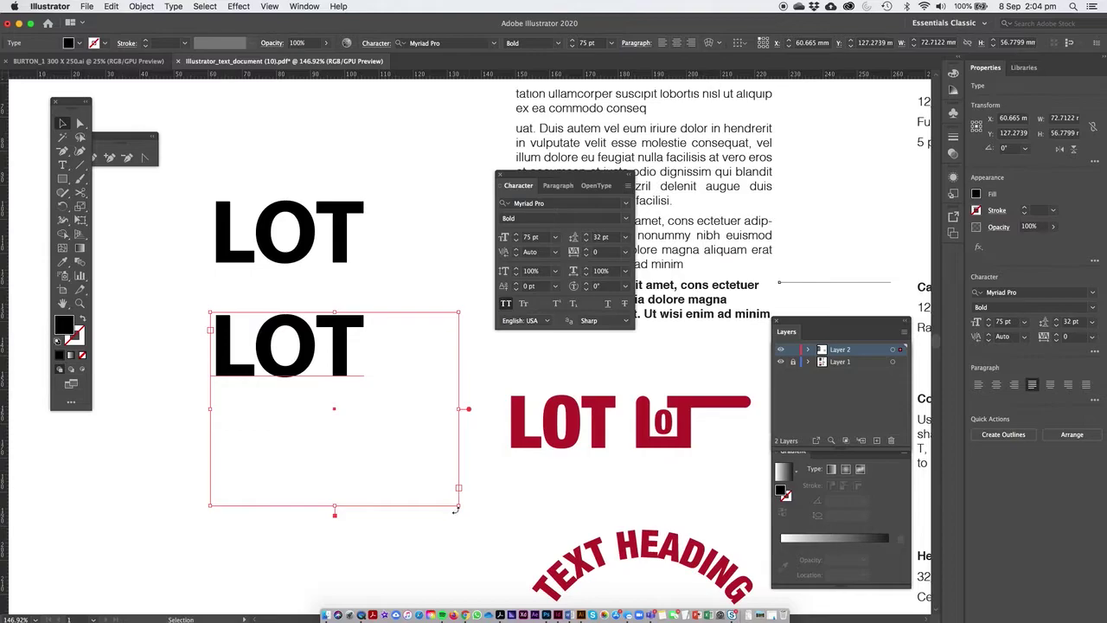
drag(459, 505, 415, 466)
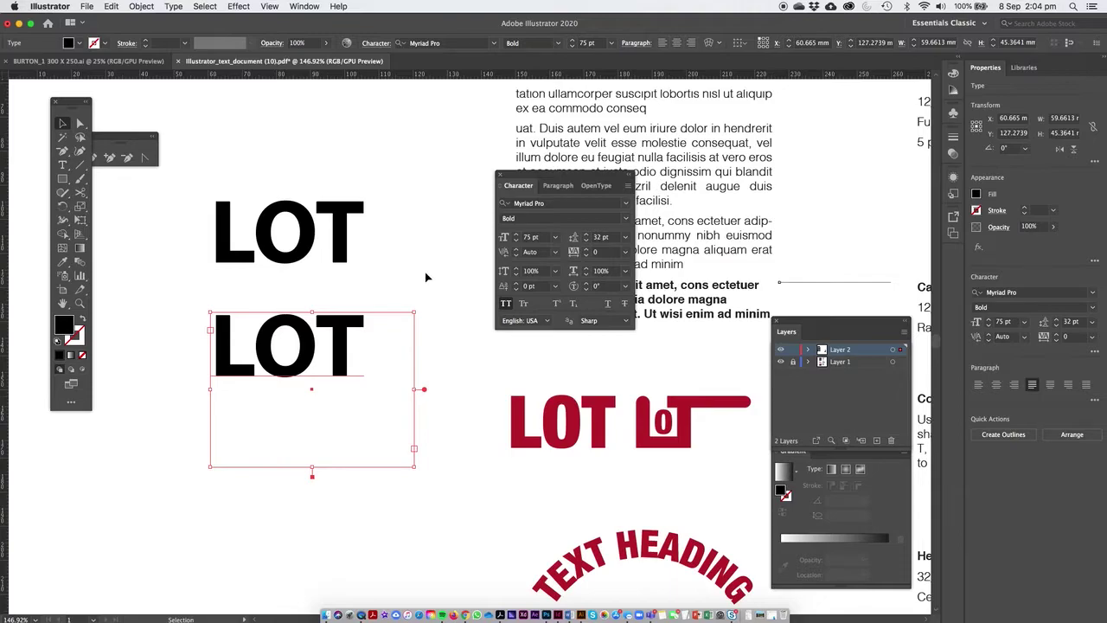
double_click(424, 394)
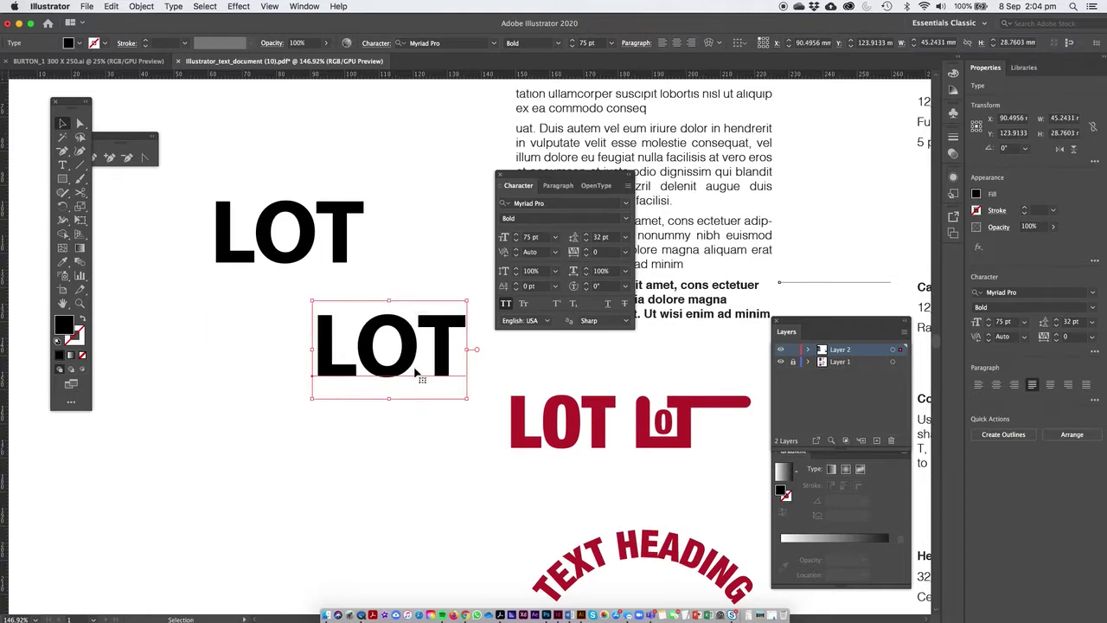
drag(467, 398, 506, 464)
Step: Remove the lower LOT and move the remaining point-type LOT down beside the red sample logo
drag(300, 253, 269, 448)
key(a)
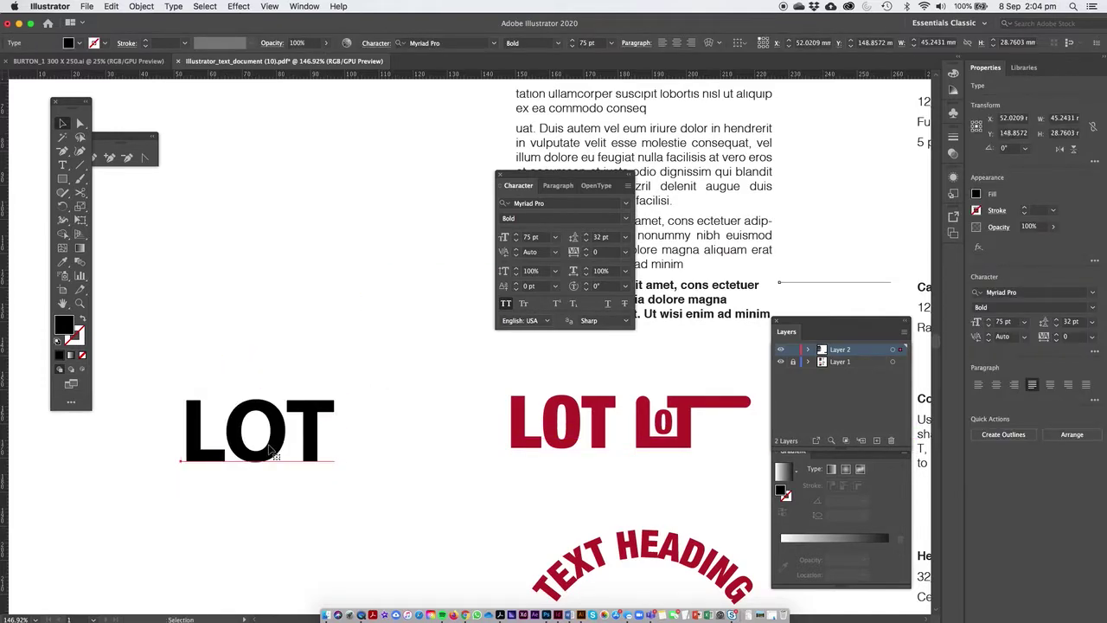
click(365, 286)
key(super+1)
key(v)
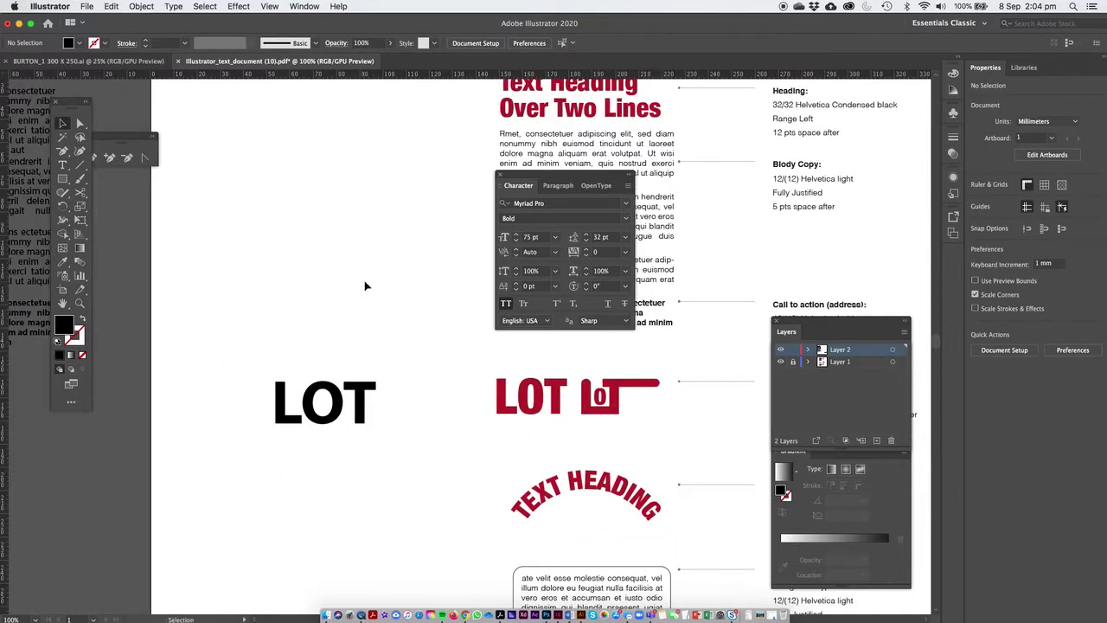
drag(363, 285, 262, 306)
click(257, 398)
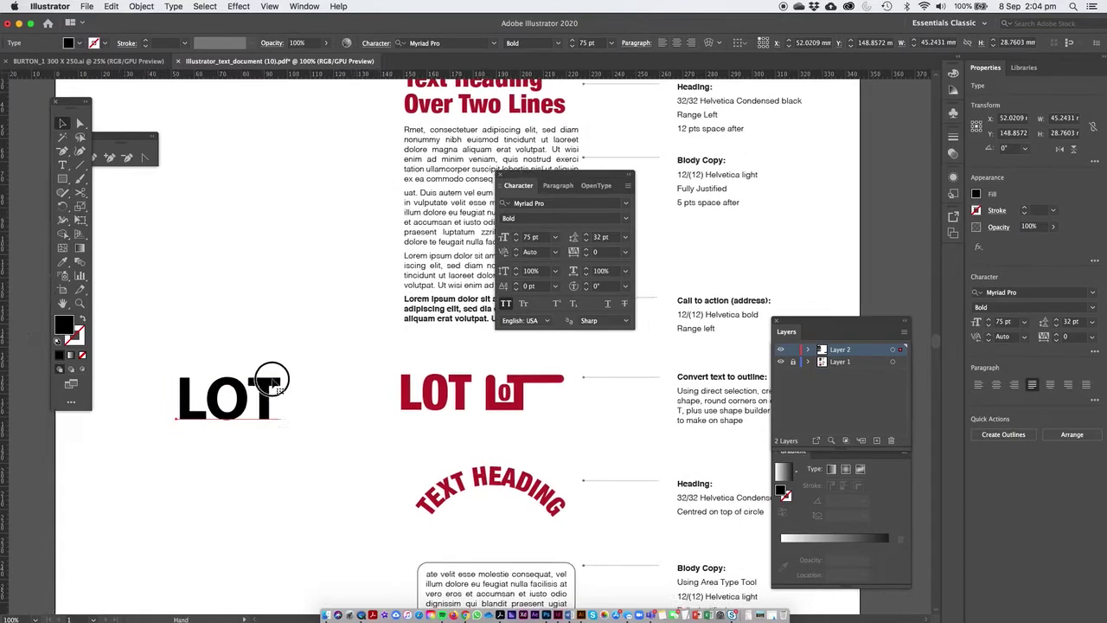
Step: Place a duplicate of the LOT text on the pasteboard beside the artboard as a live-text backup
drag(238, 393, 408, 402)
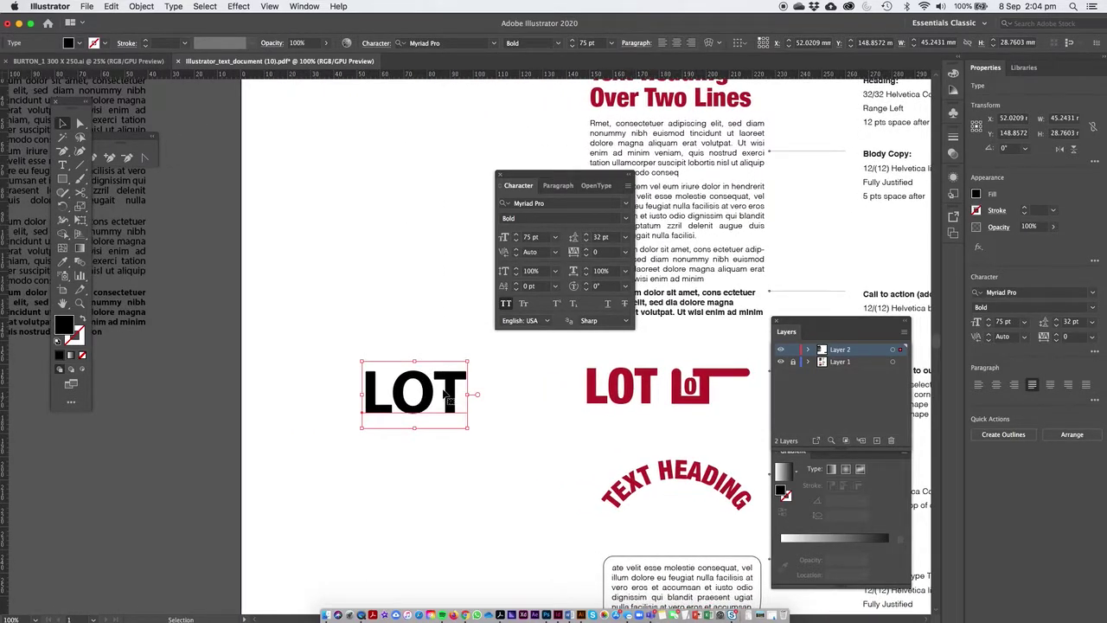
click(428, 398)
drag(428, 399, 77, 532)
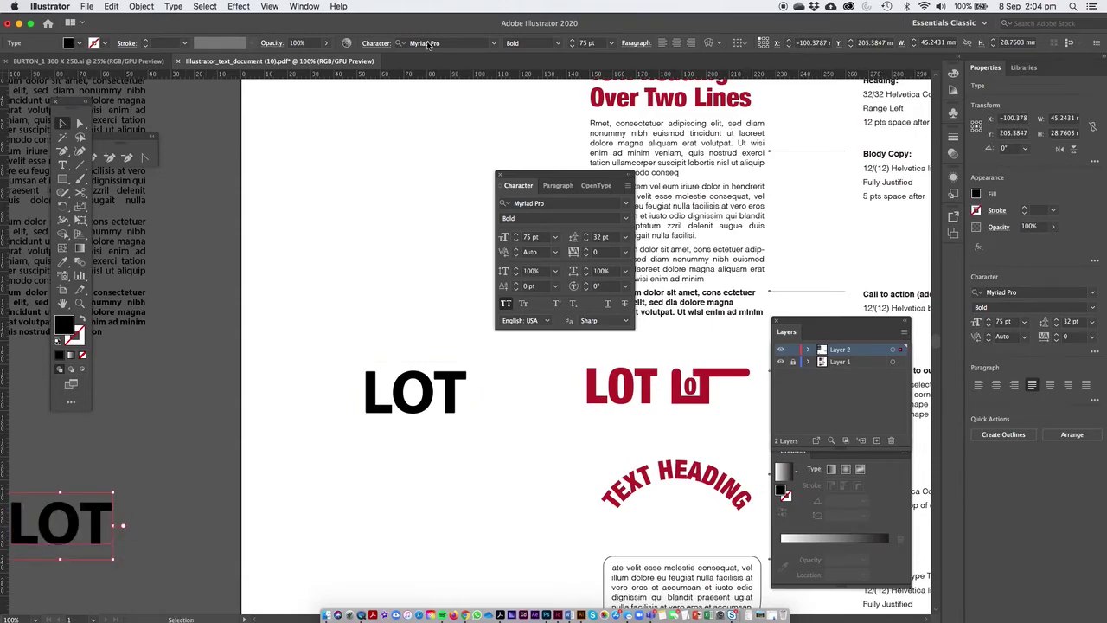
Step: Shift the artboard's LOT text slightly left and convert it to outlines
drag(424, 395, 377, 396)
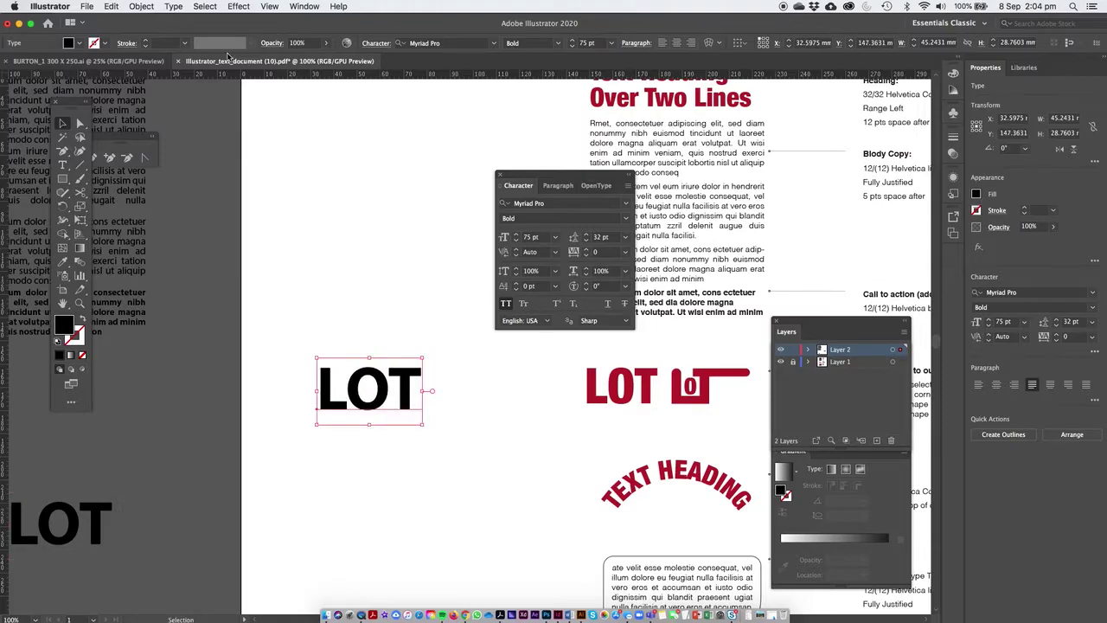
click(174, 7)
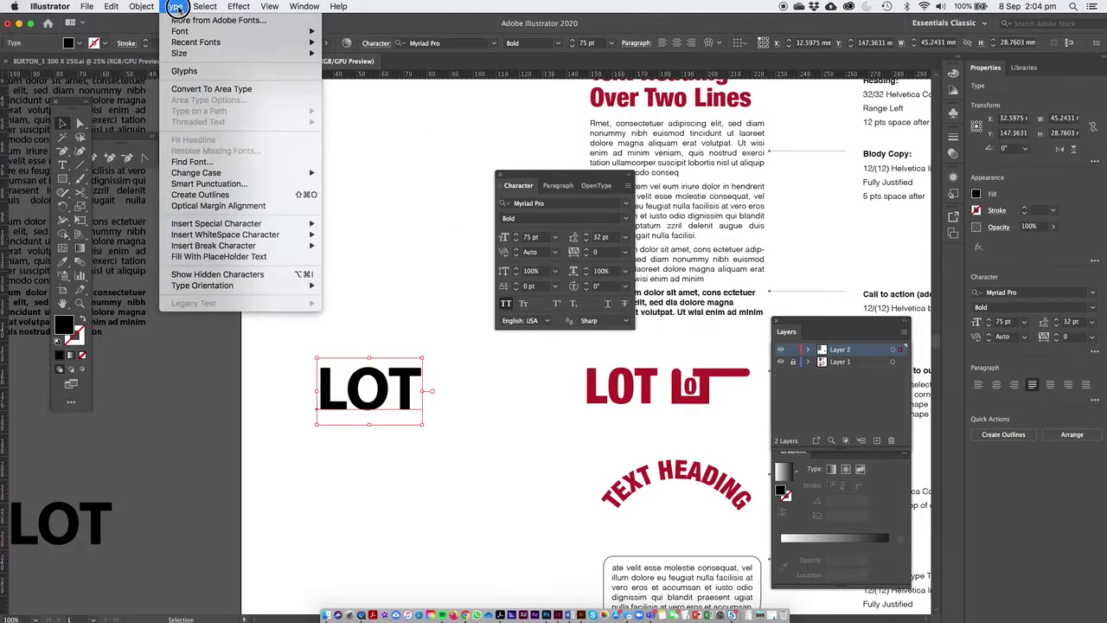
click(222, 195)
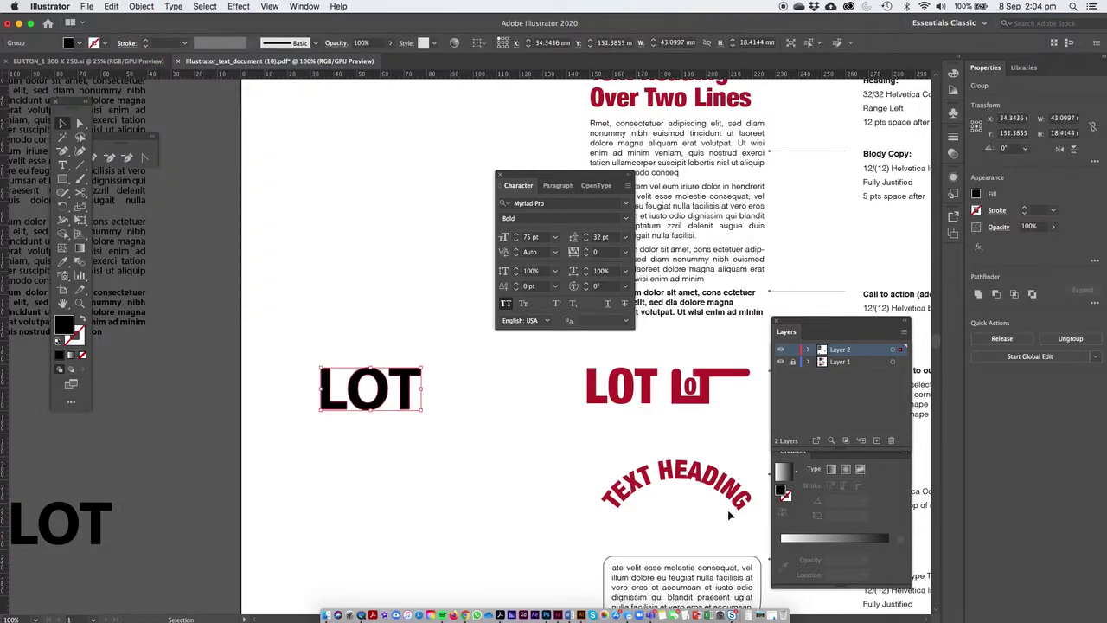
Step: Try moving the outlined T on its own away from the L and O using Direct Selection
click(79, 125)
key(super+space)
drag(331, 356, 292, 228)
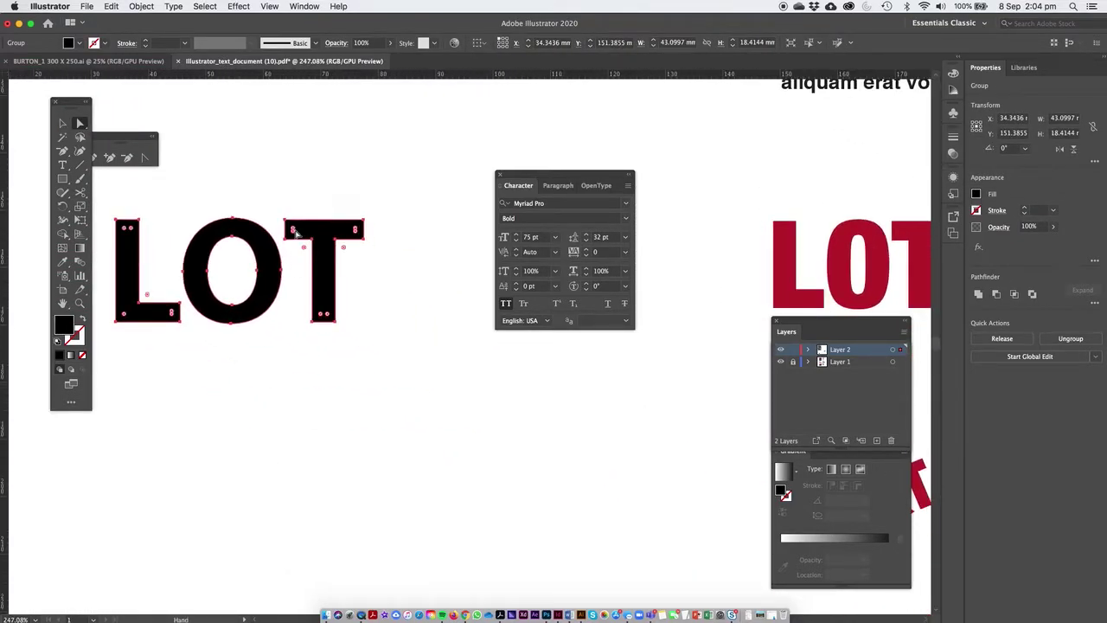
click(214, 100)
drag(324, 267, 420, 268)
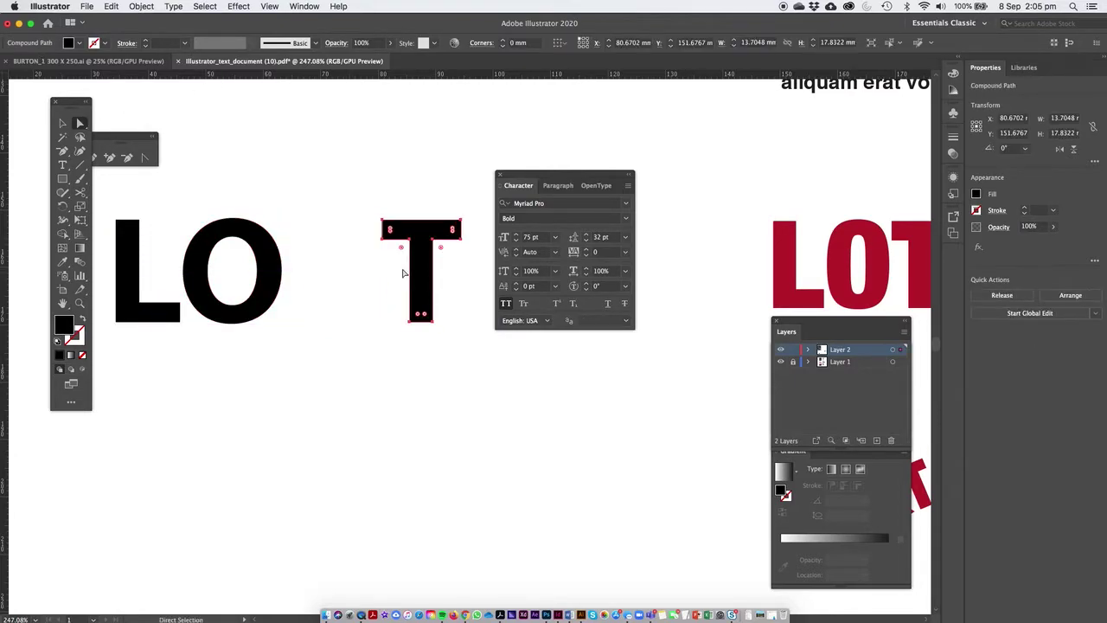
key(super+z)
Step: Reshape the T to about 60 mm tall, with a long round-ended stem and a crossbar extended upward into a block
drag(292, 354, 322, 474)
drag(362, 190, 388, 263)
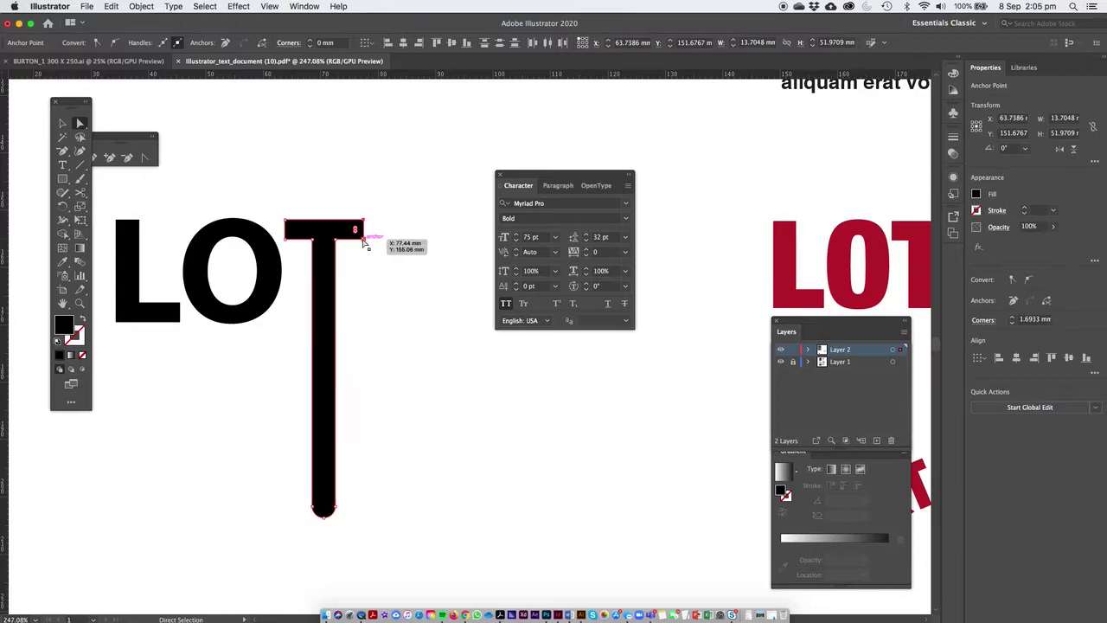
drag(271, 213, 363, 176)
click(268, 198)
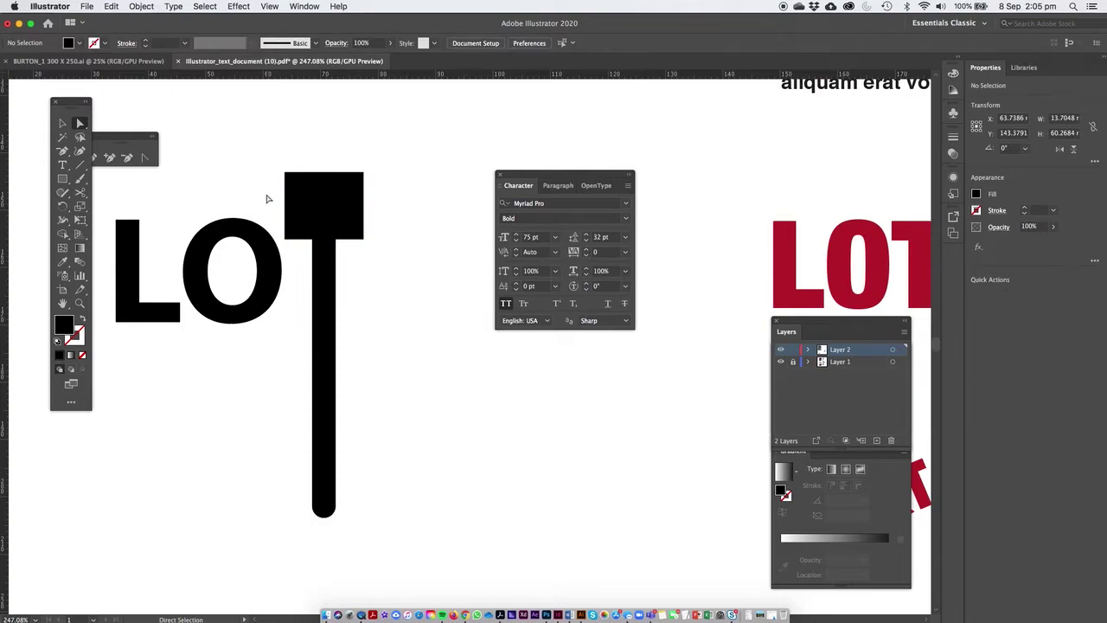
Step: Draw a rectangle about 7.8 by 5.5 mm inside the T's head and fill it with green 19CE48
click(62, 178)
drag(302, 191, 347, 219)
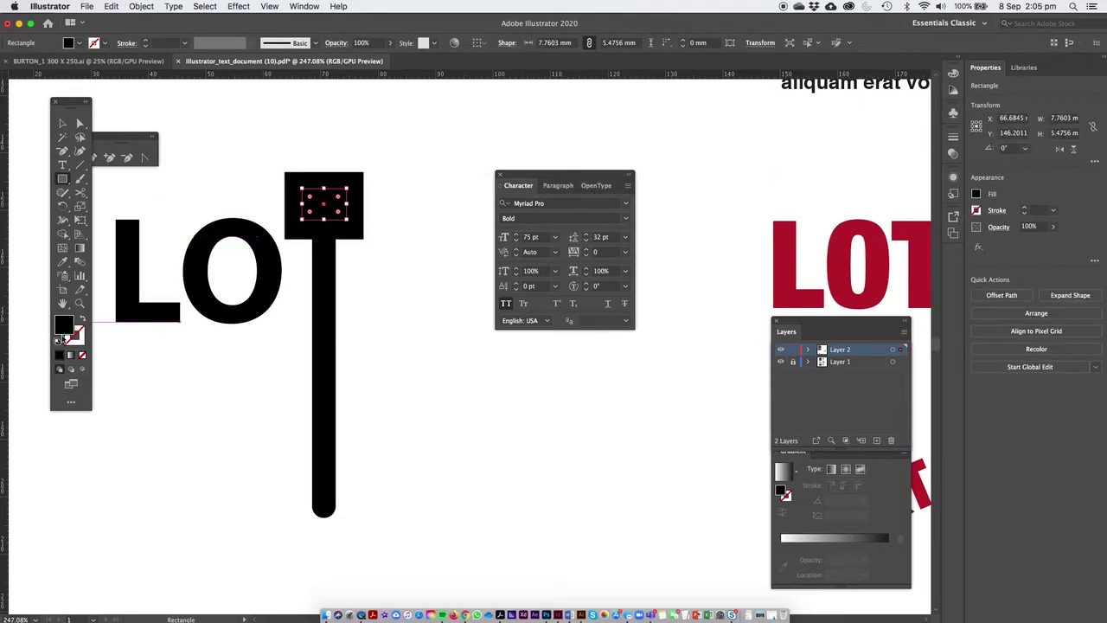
double_click(69, 325)
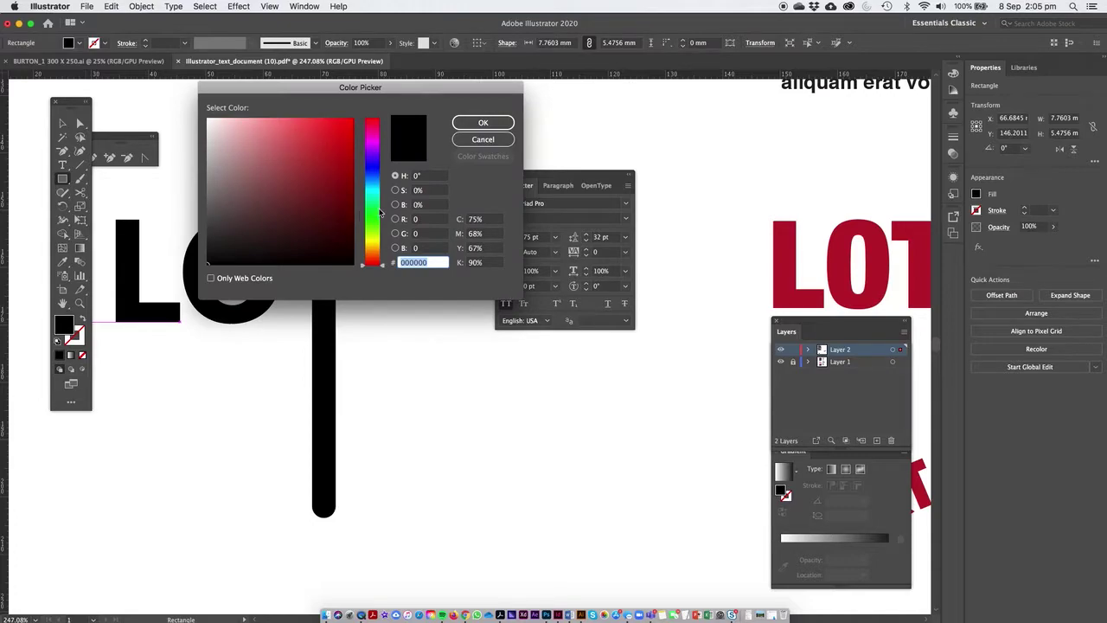
click(380, 211)
click(341, 144)
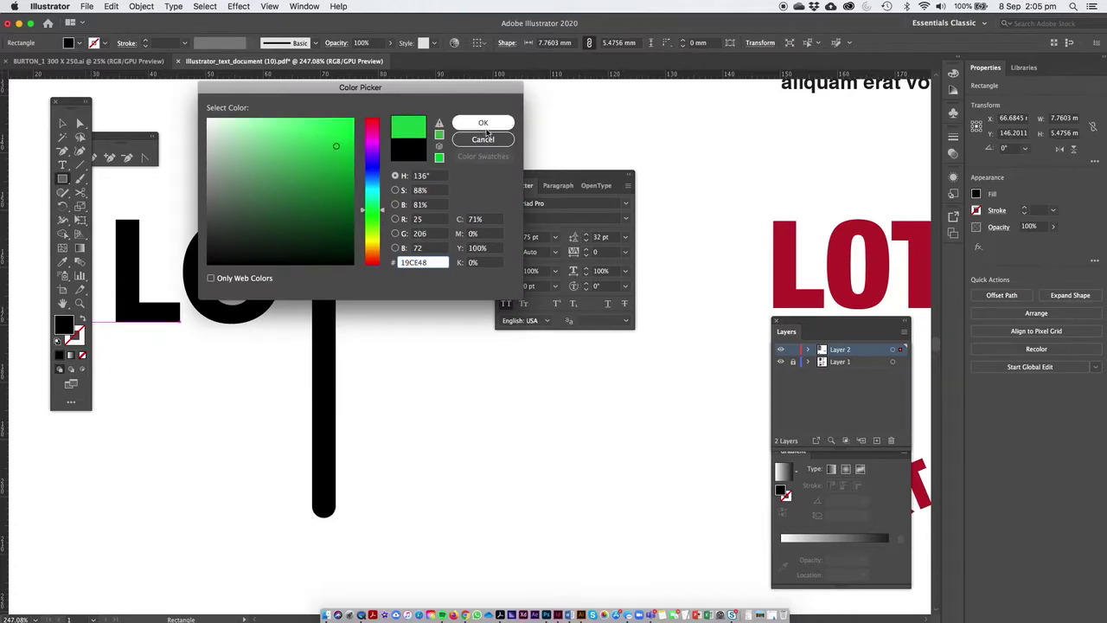
click(483, 122)
Step: Try to subtract the green rectangle from the lettering with the Pathfinder's Minus Front
click(63, 123)
click(281, 138)
click(323, 203)
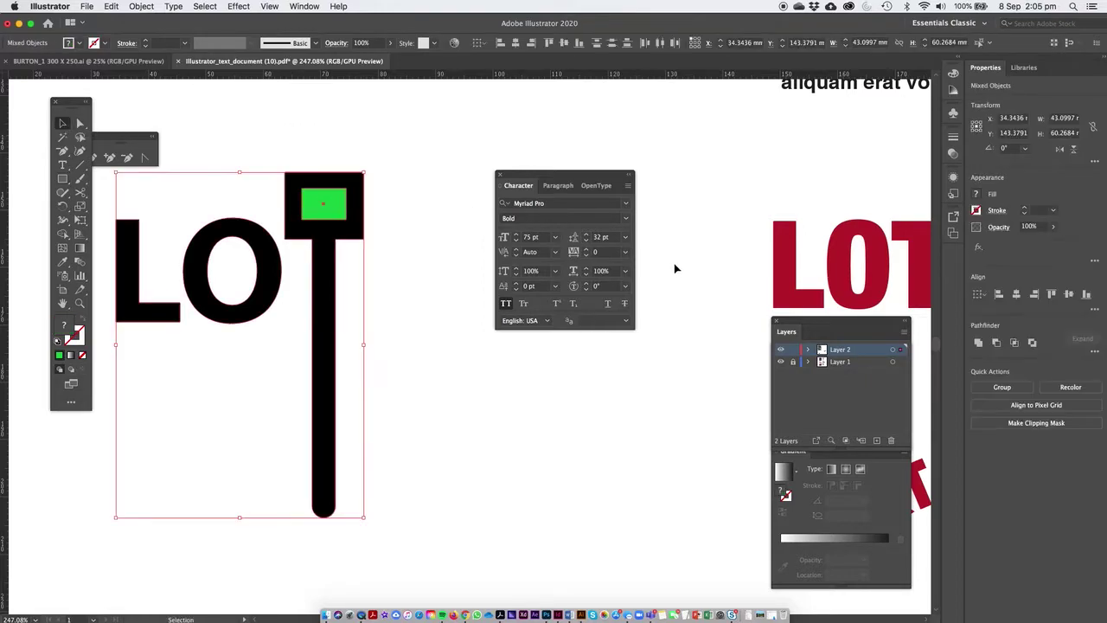
click(995, 343)
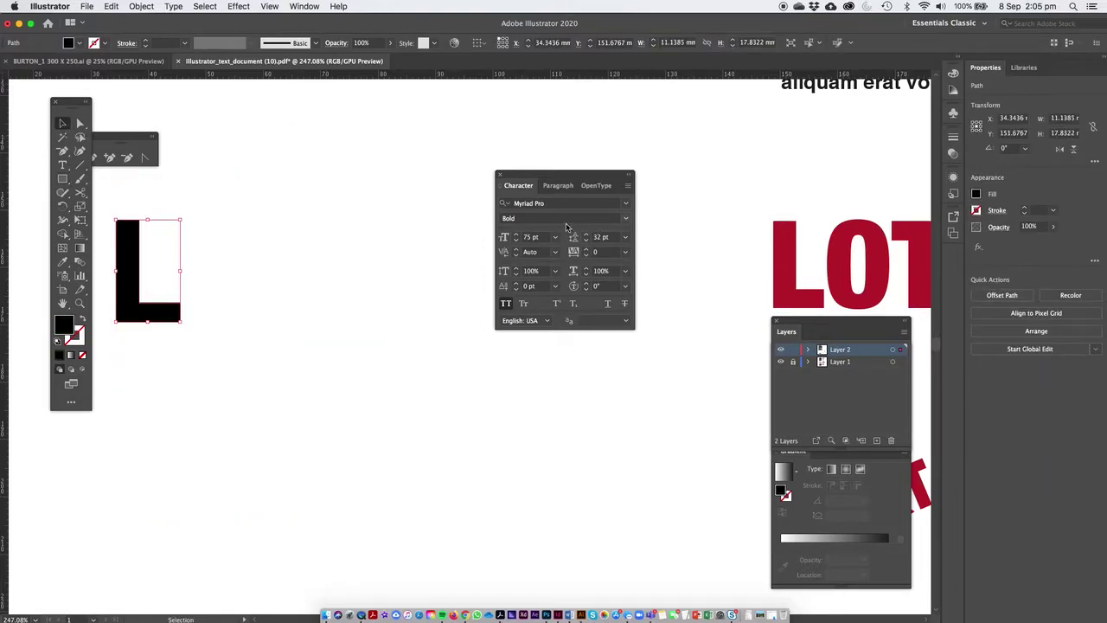
key(super+z)
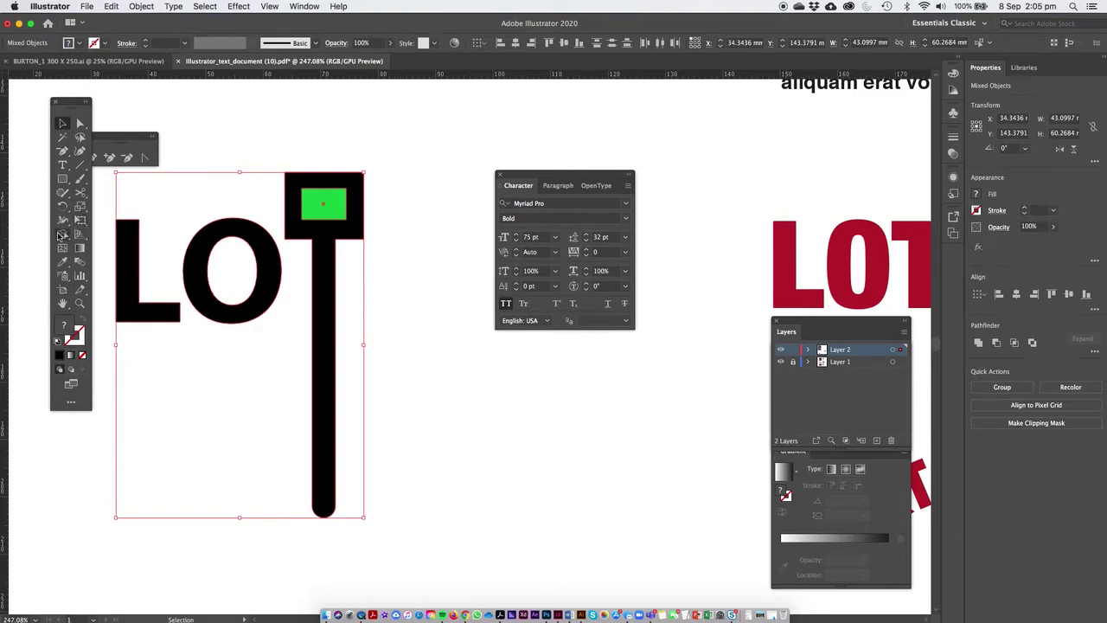
Step: Cut the green rectangle out of the T's head with the Shape Builder tool and deselect the lettering
click(62, 233)
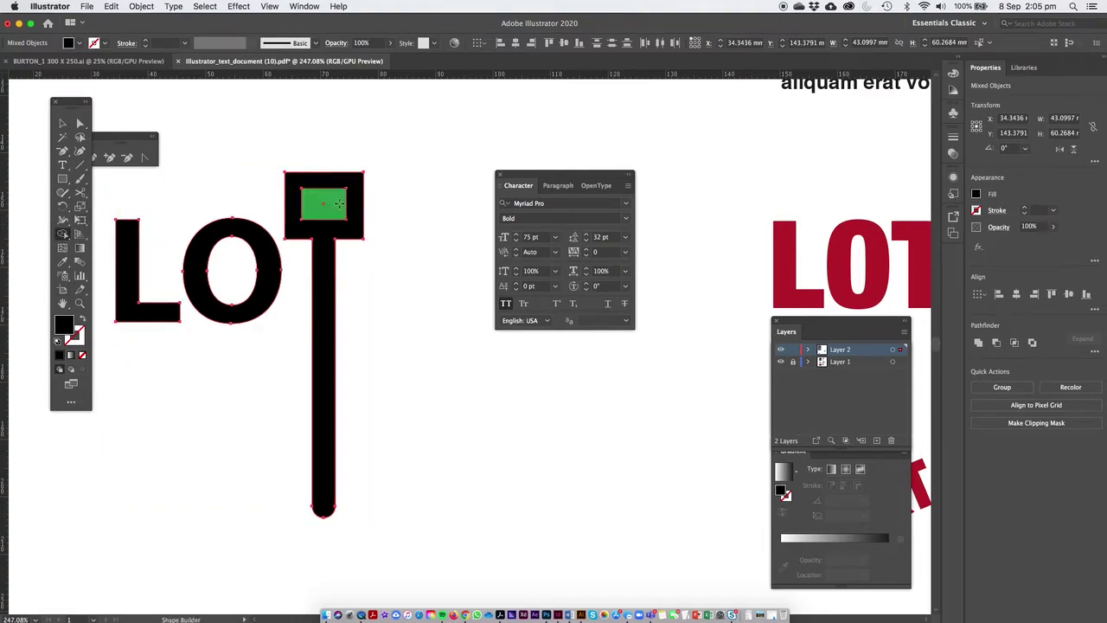
alt+click(337, 207)
click(62, 123)
click(217, 107)
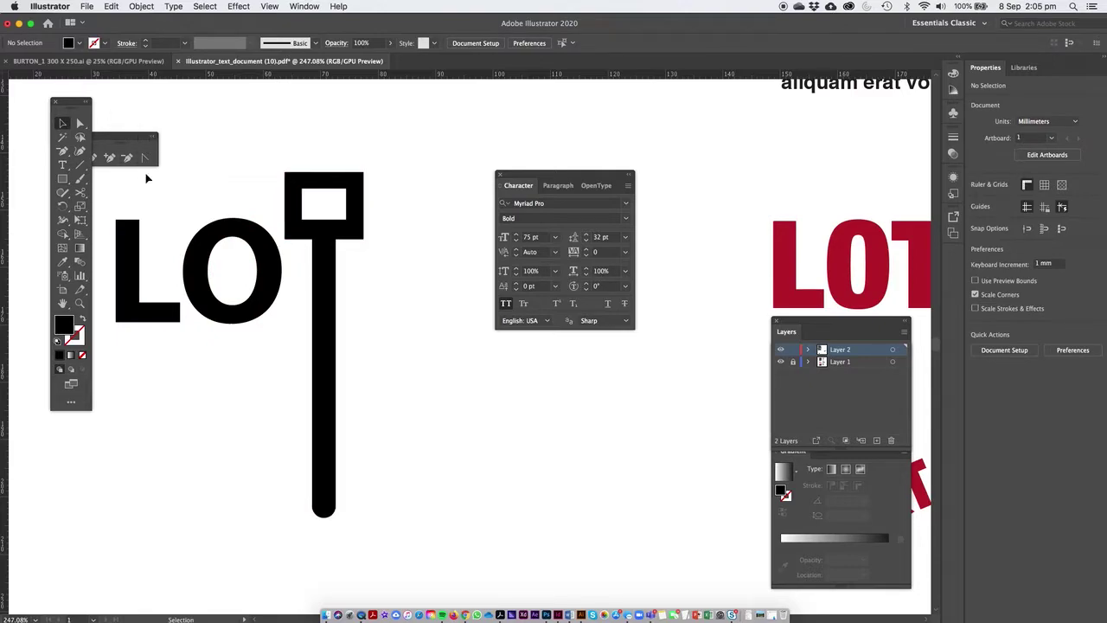
Step: Ungroup the letters and move the T up and left so its stem overlaps the O's right edge
right_click(265, 240)
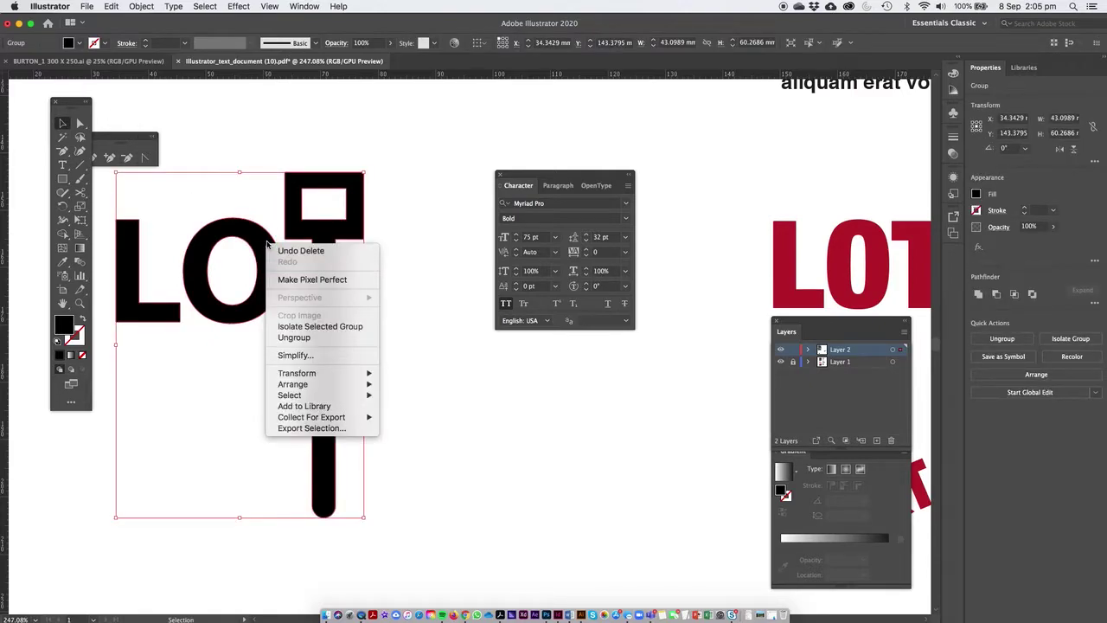
click(298, 337)
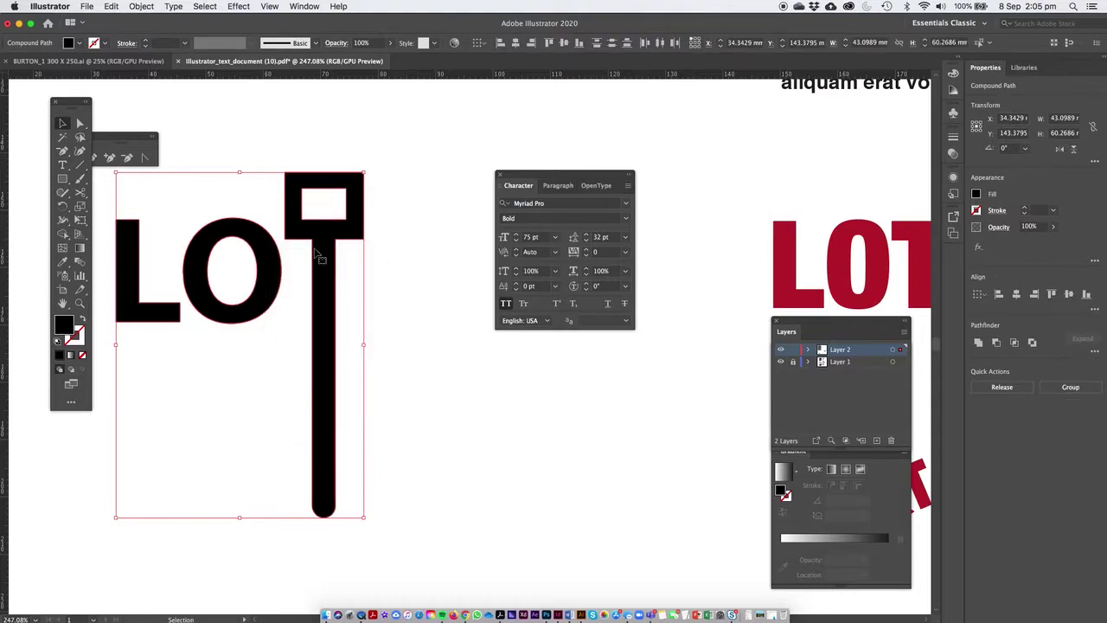
click(424, 228)
drag(338, 231, 296, 203)
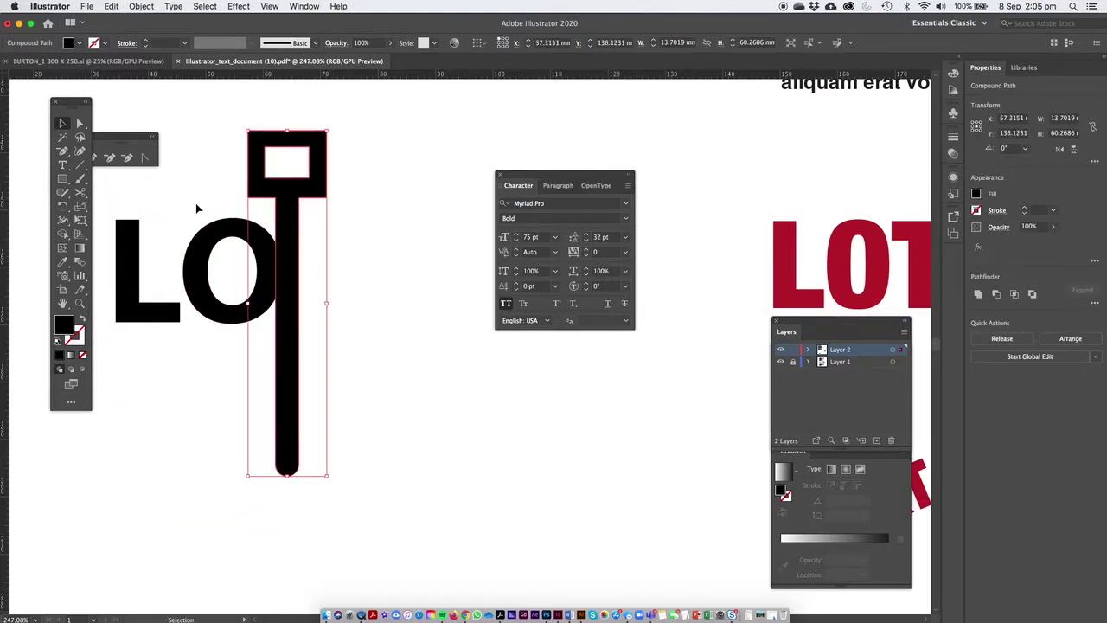
Step: Merge the O and the overlapping T stem into one shape with the Shape Builder tool
shift+click(195, 259)
click(62, 233)
drag(289, 267, 290, 277)
click(61, 124)
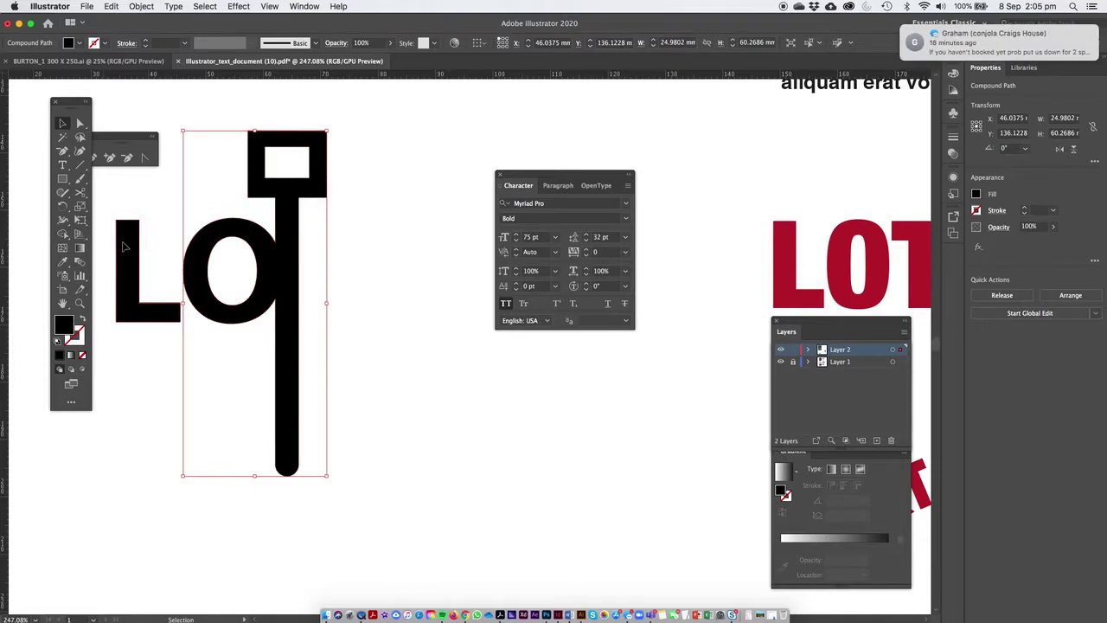
Step: Move the L onto the lower part of the T's stem to form the key's teeth
drag(118, 239, 299, 377)
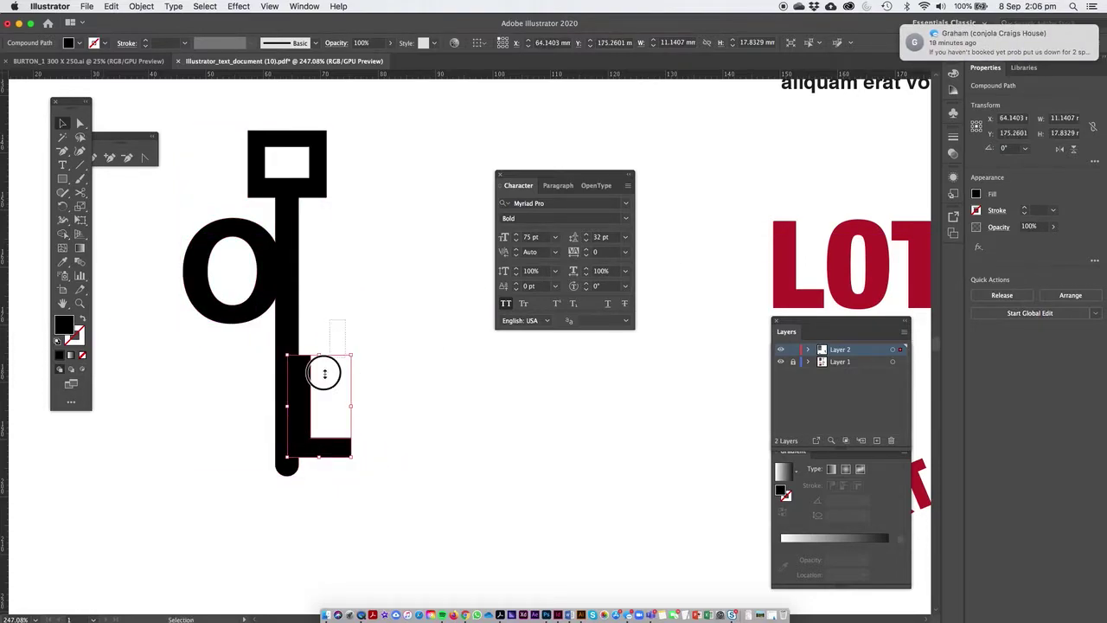
shift+click(285, 450)
click(394, 129)
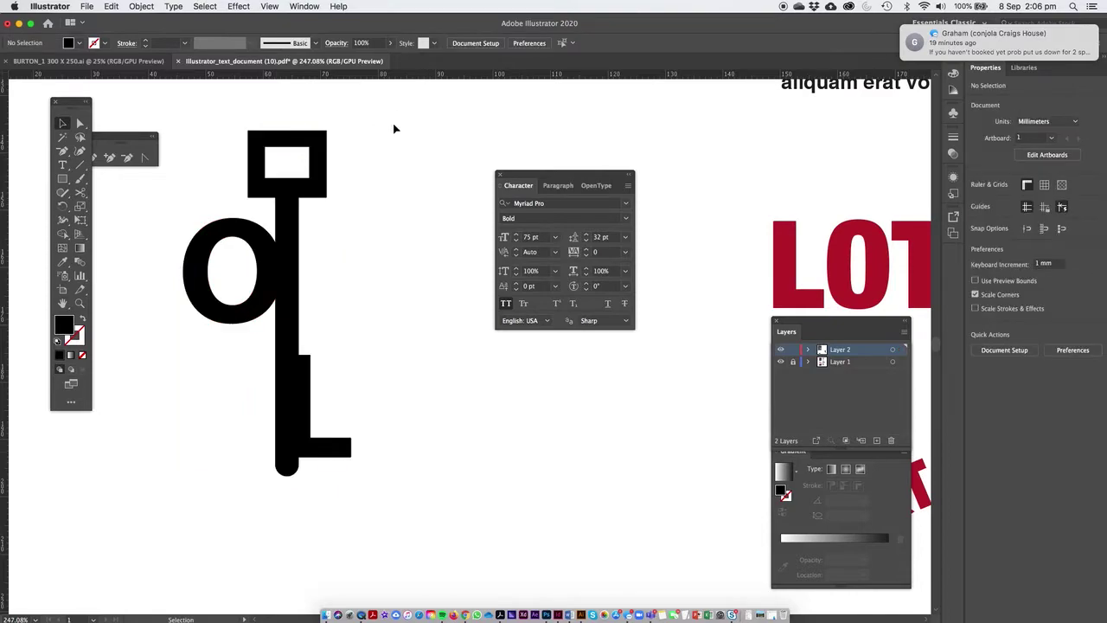
Step: Move the whole key-shaped LOT artwork onto the pasteboard beside the artboard
key(super+minus)
key(super+minus)
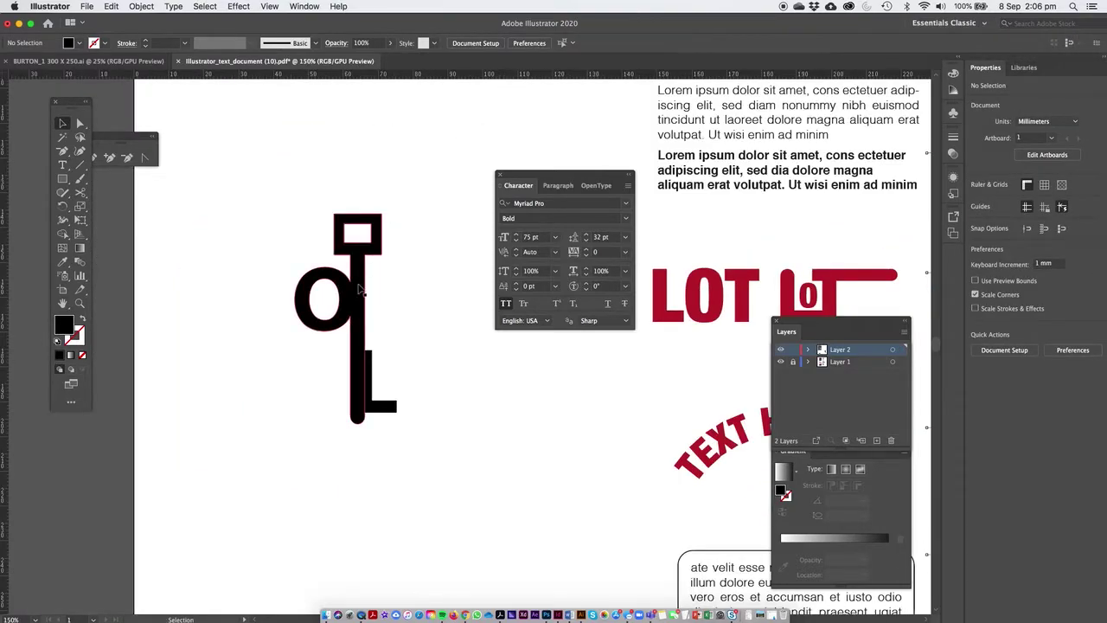
drag(307, 242, 459, 489)
drag(344, 256, 22, 457)
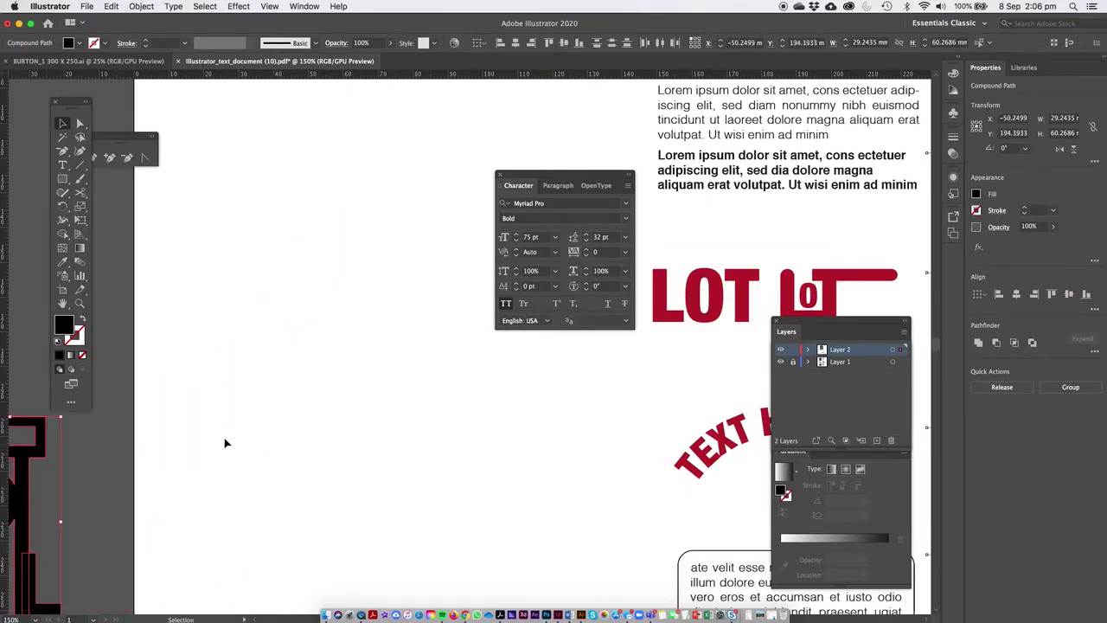
Step: Draw a circle about 81 mm in diameter on the empty area of the artboard
drag(480, 430, 332, 401)
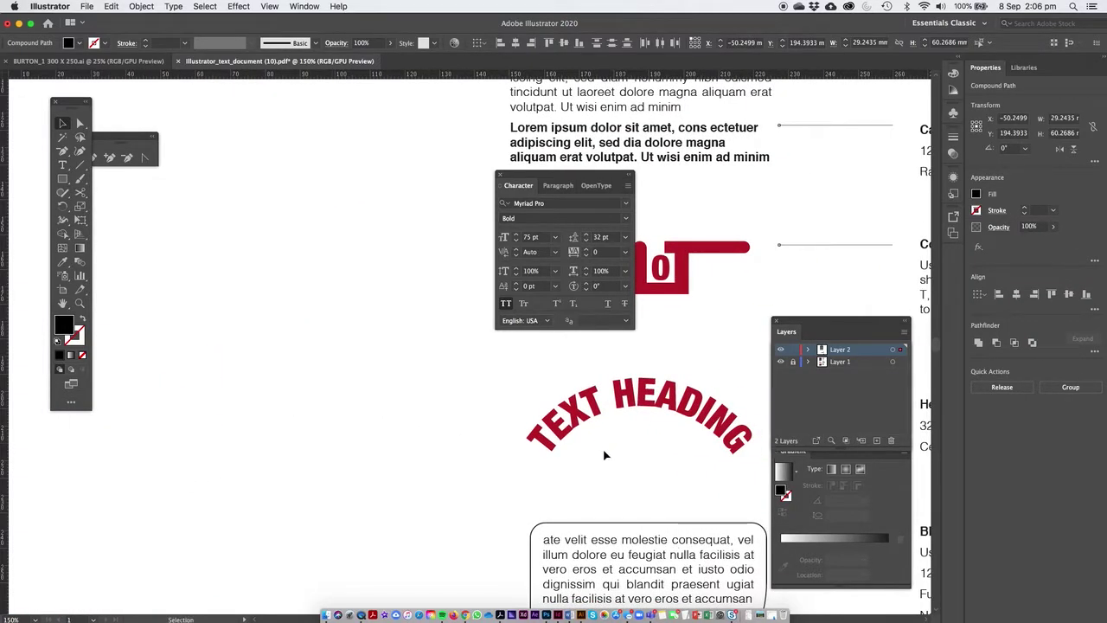
drag(372, 437, 539, 401)
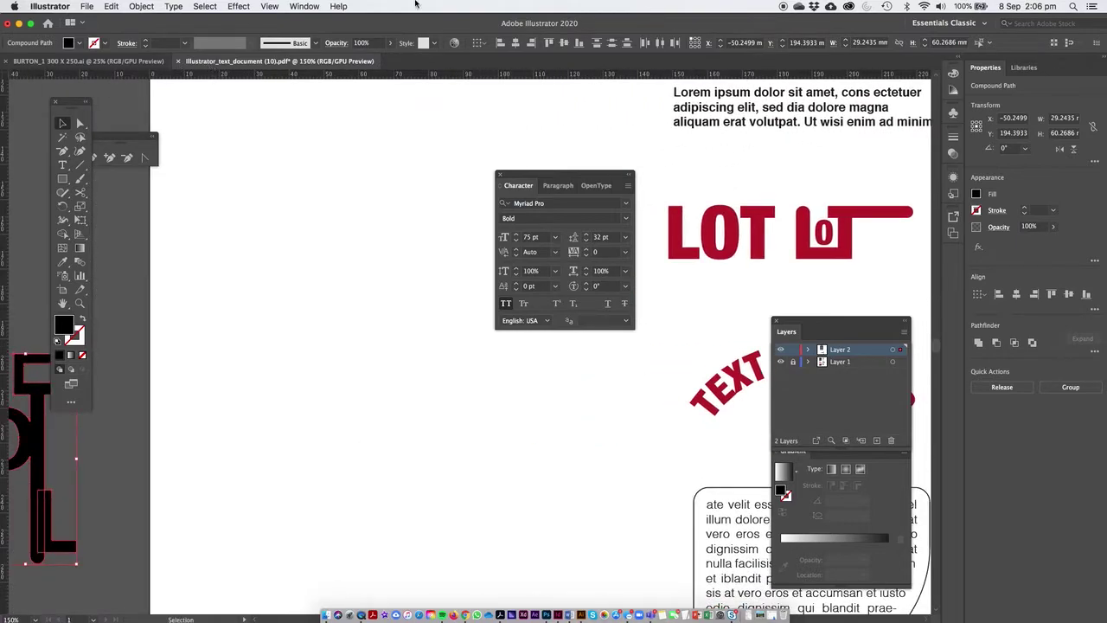
drag(61, 180, 121, 211)
drag(192, 310, 475, 593)
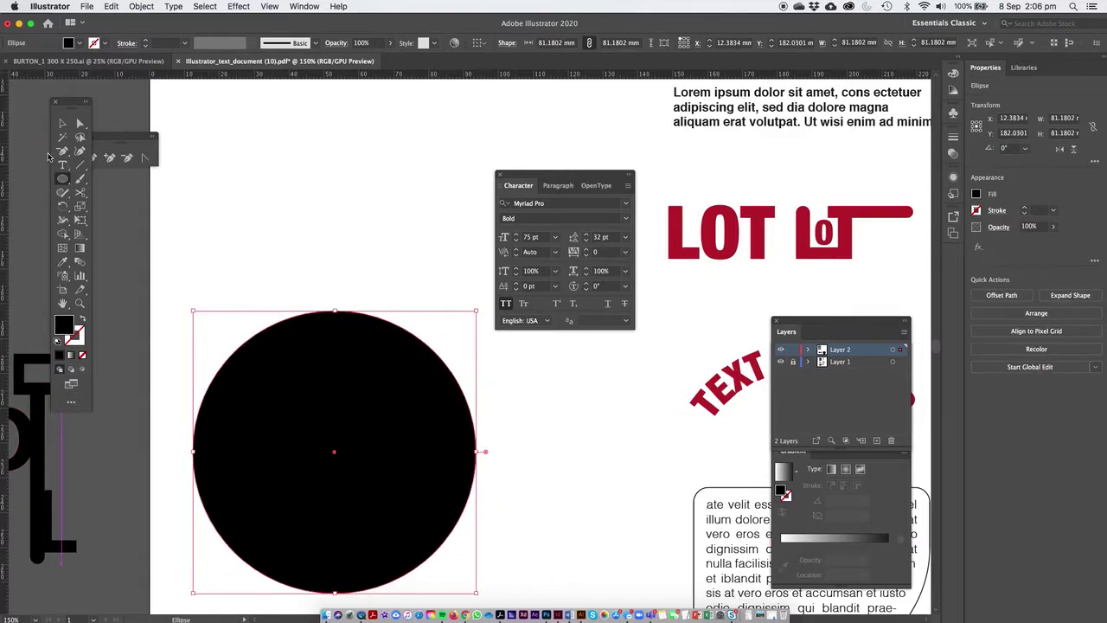
Step: Add the type TEXT ON CIRCLE along the circle's path, starting on its upper left side
drag(62, 164, 120, 194)
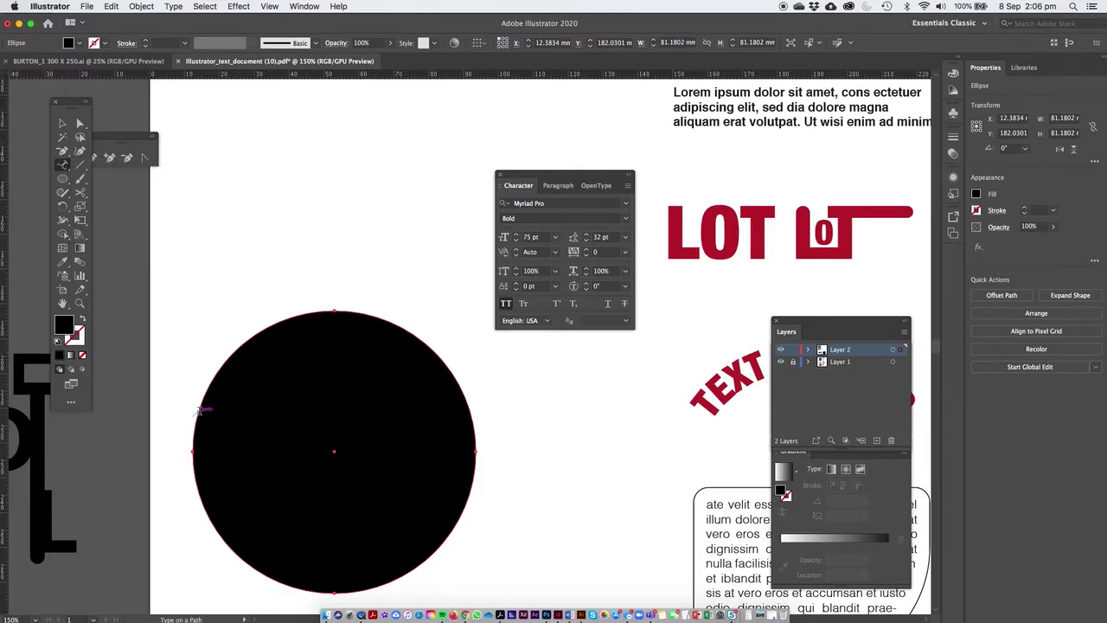
click(199, 409)
text(TEX)
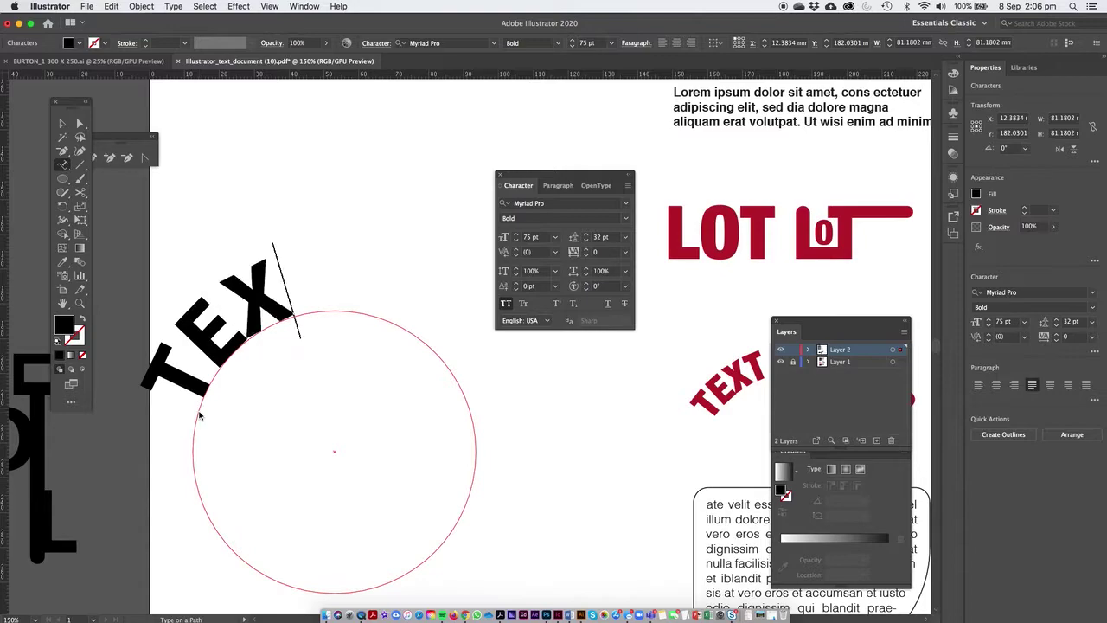
text(T ON CIRCLE)
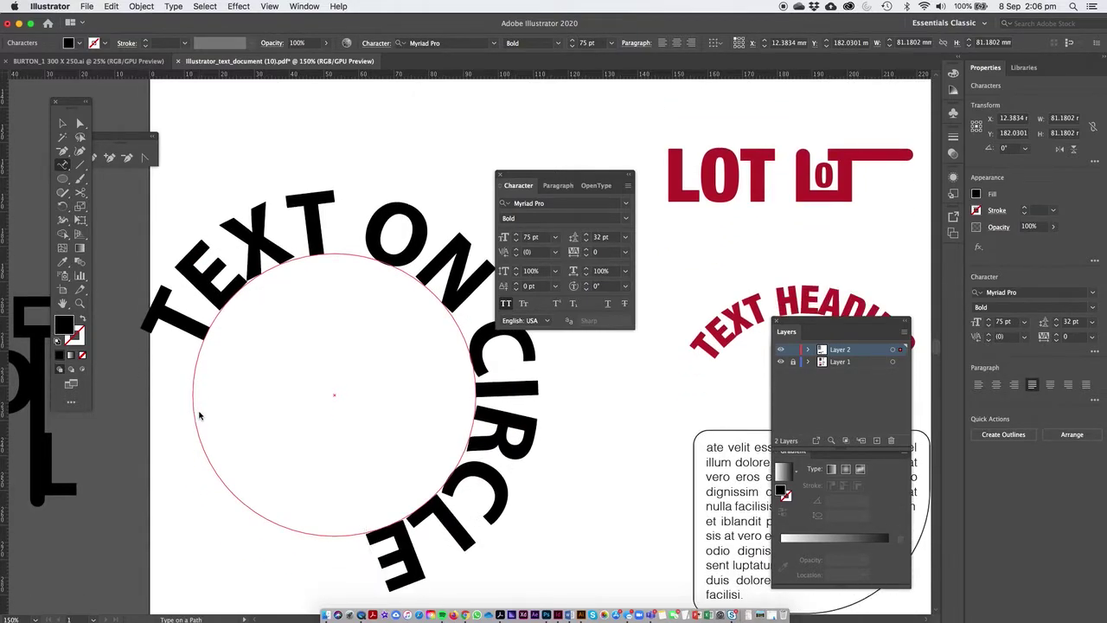
Step: Reduce all of the circle text to 43 pt so it arcs over the upper half, and deselect it
key(super+a)
key(super+shift+comma)
key(super+shift+comma)
key(super+shift+comma)
key(super+shift+comma)
key(super+shift+comma)
key(super+shift+comma)
key(super+shift+comma)
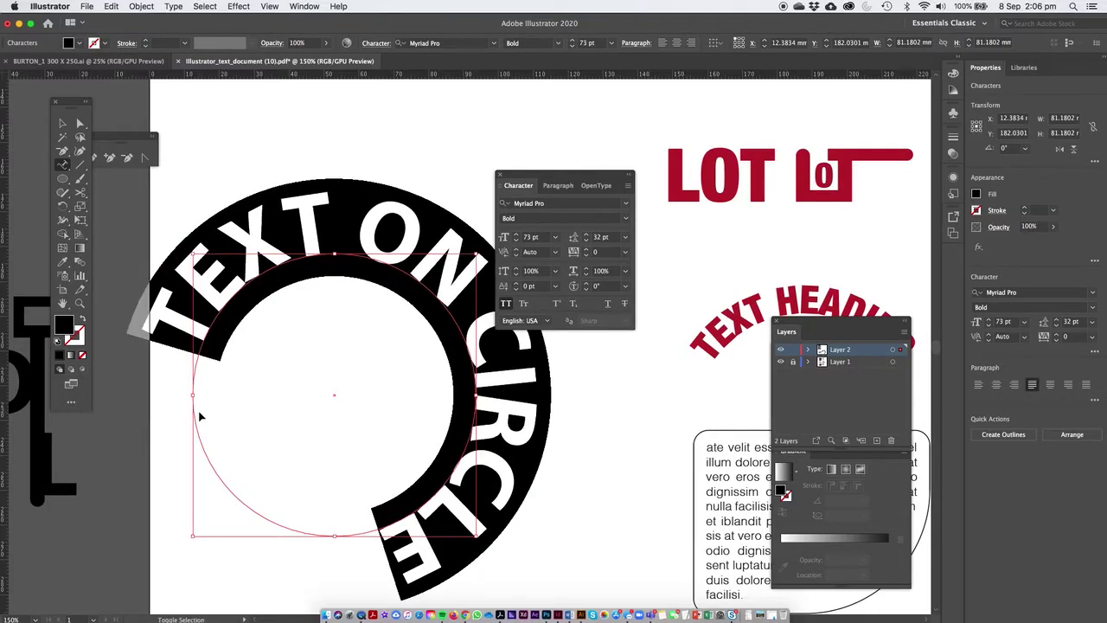
key(super+shift+comma)
key(super+shift+comma)
key(super+shift+comma)
key(super+shift+comma)
key(super+shift+comma)
key(super+shift+comma)
key(super+shift+comma)
key(super+shift+comma)
key(super+shift+comma)
key(super+shift+comma)
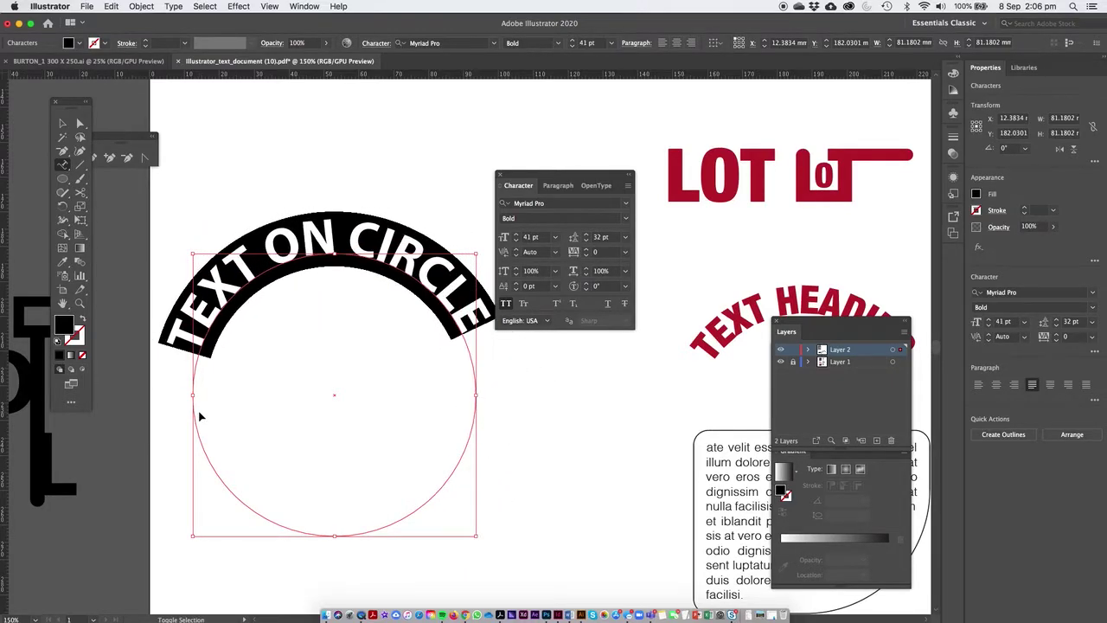
key(super+shift+period)
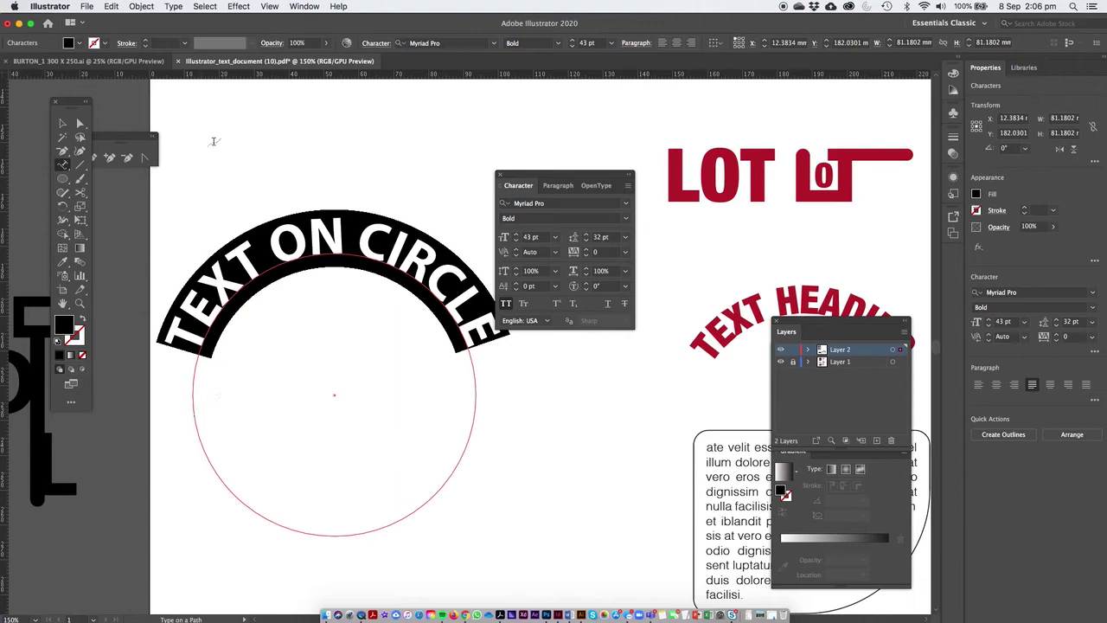
click(62, 124)
click(662, 144)
Step: Move the Character panel aside and slide the text slightly clockwise along the circle by adjusting its path-type bracket
drag(562, 173, 643, 157)
click(361, 259)
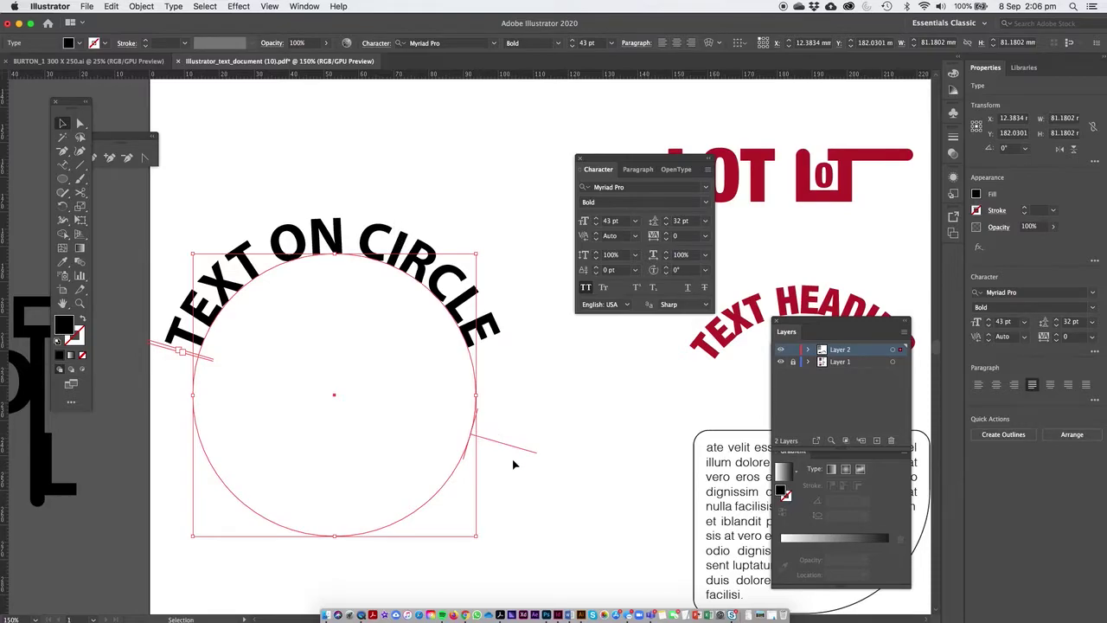
mouse_move(516, 452)
mouse_down()
mouse_move(515, 462)
mouse_move(494, 450)
mouse_up()
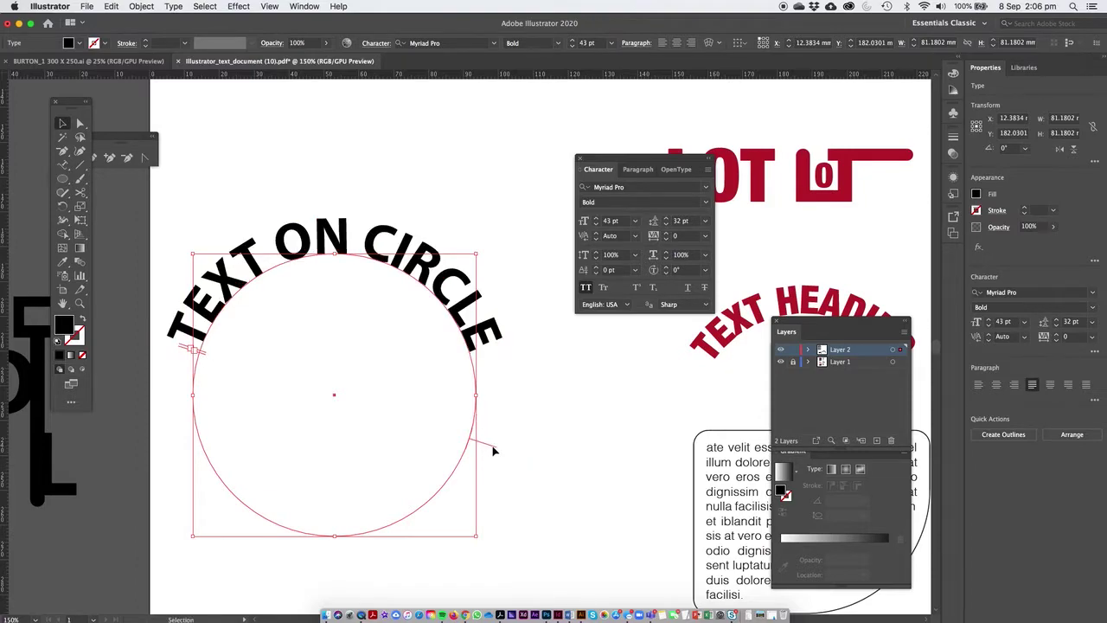
Step: Try adding the word PLUS at the end of the circle text, undo it and reselect the type object
double_click(396, 231)
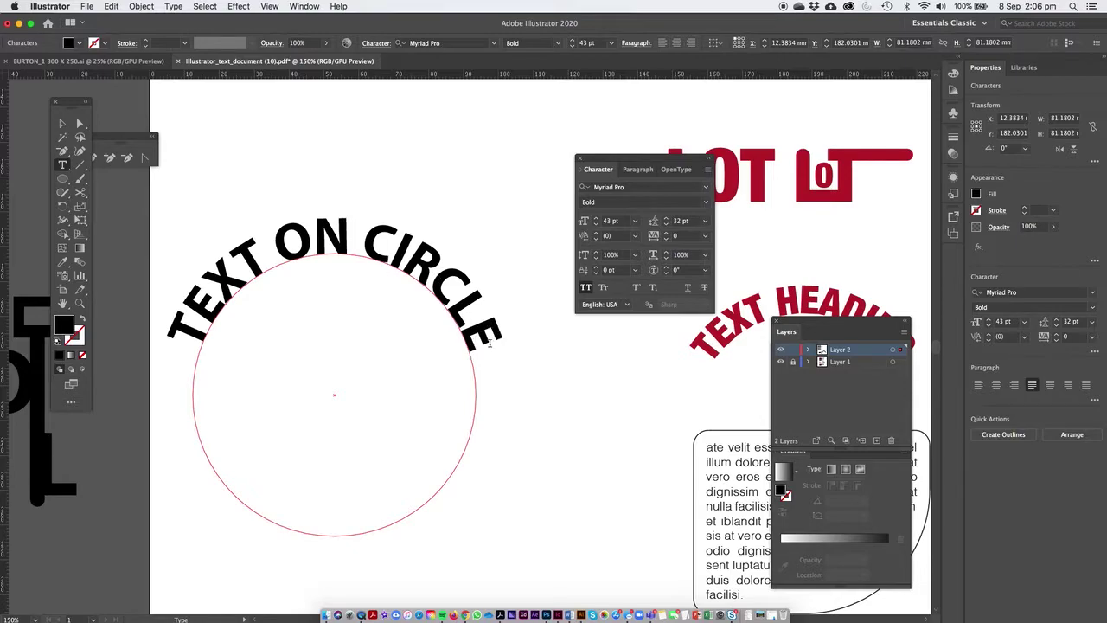
text(PLUS)
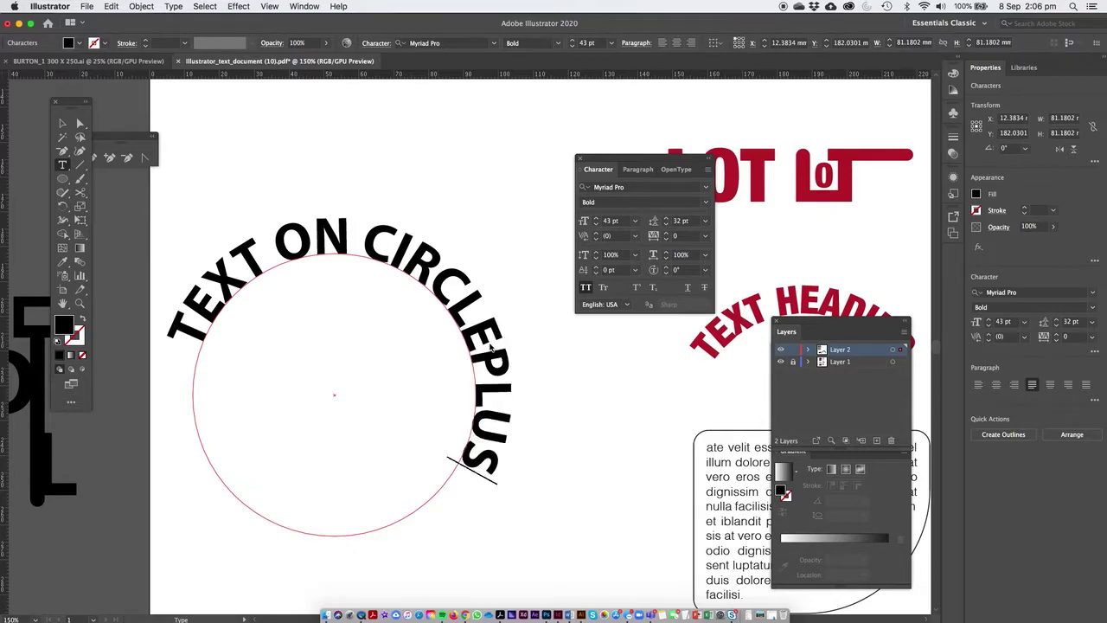
key(super+z)
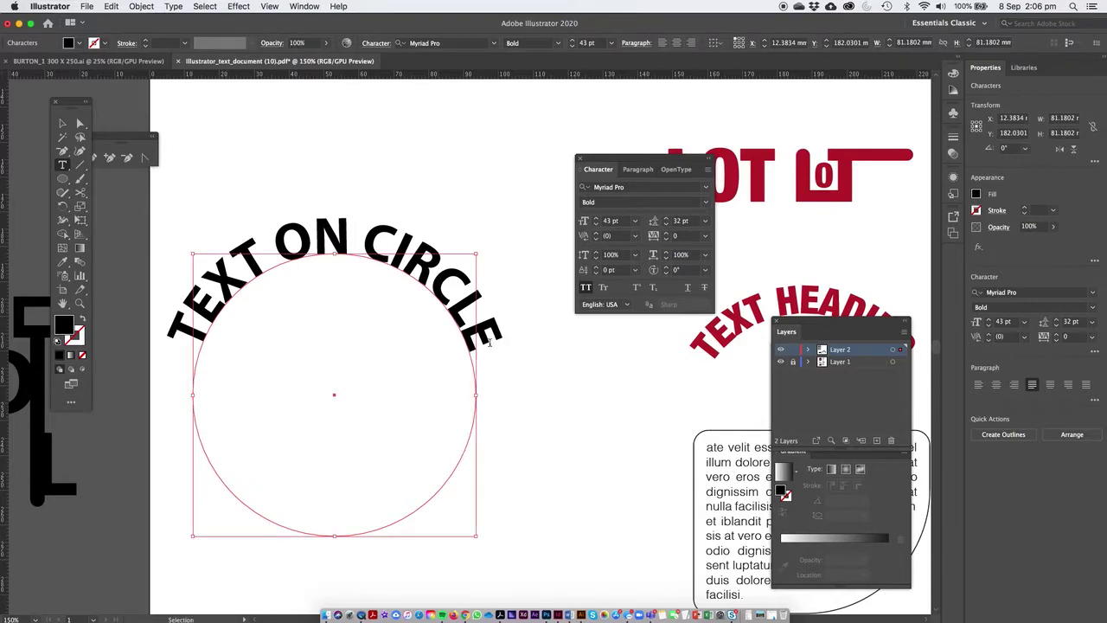
click(60, 125)
click(483, 298)
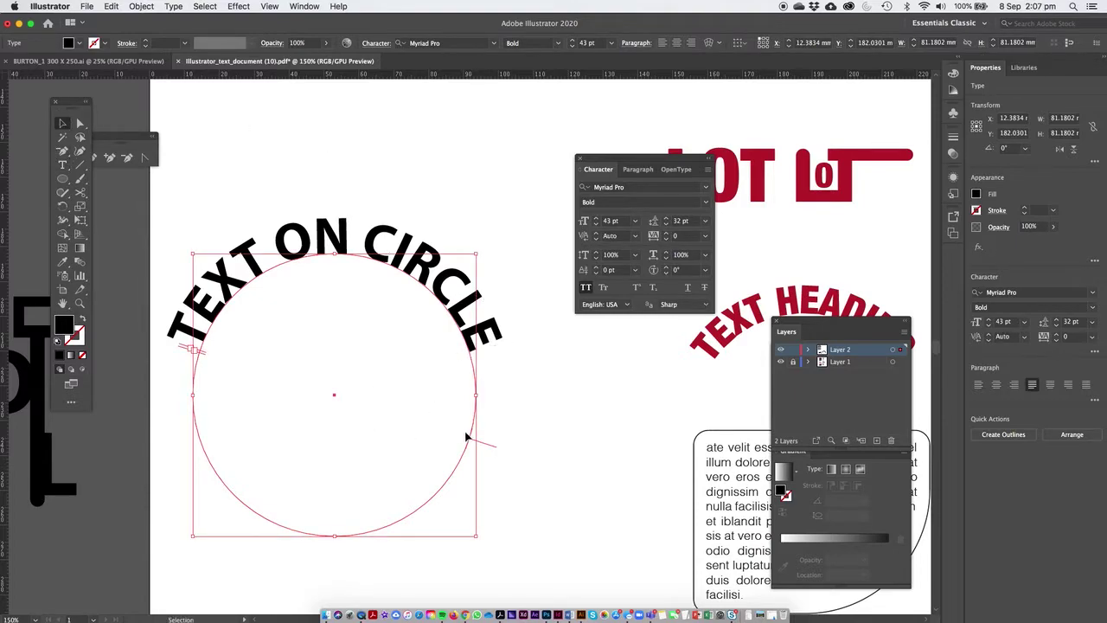
Step: Try flipping the circle text to the inside of the circle's lower half, and undo it
drag(489, 448, 309, 455)
drag(255, 433, 449, 403)
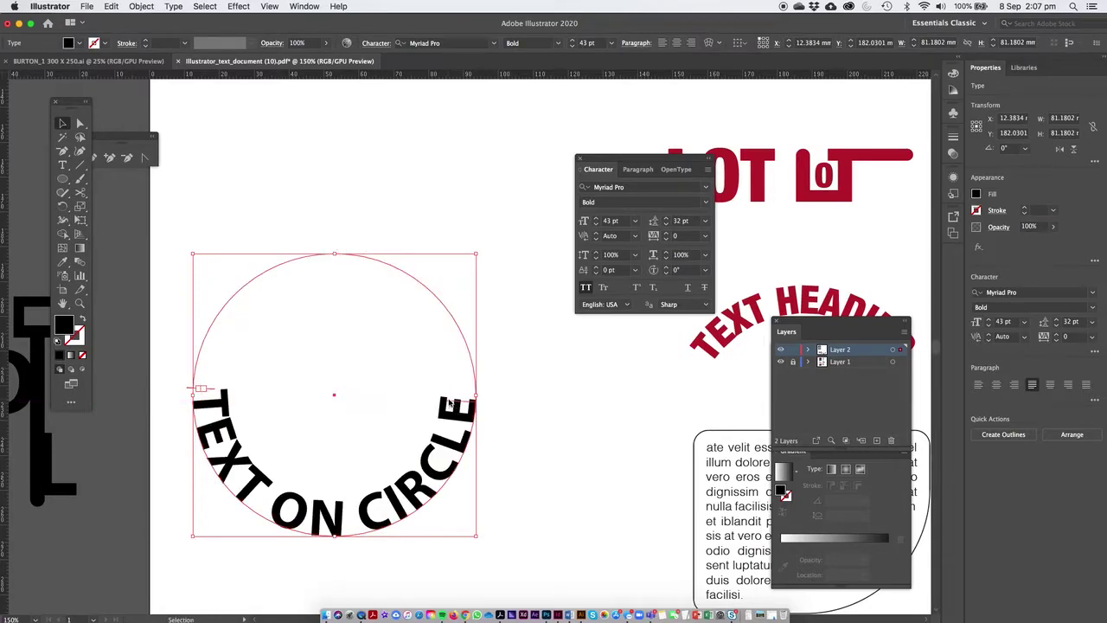
key(super+z)
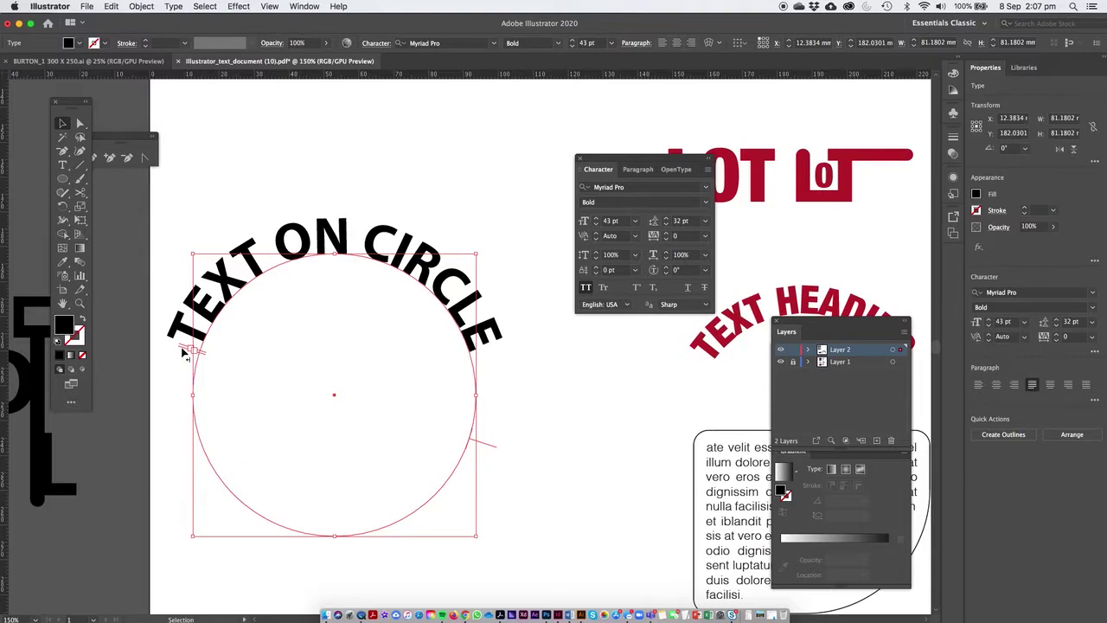
Step: Place the text's start and end brackets at the circle's left and right quadrant points and centre-align the text
drag(184, 352, 513, 397)
drag(202, 346, 177, 399)
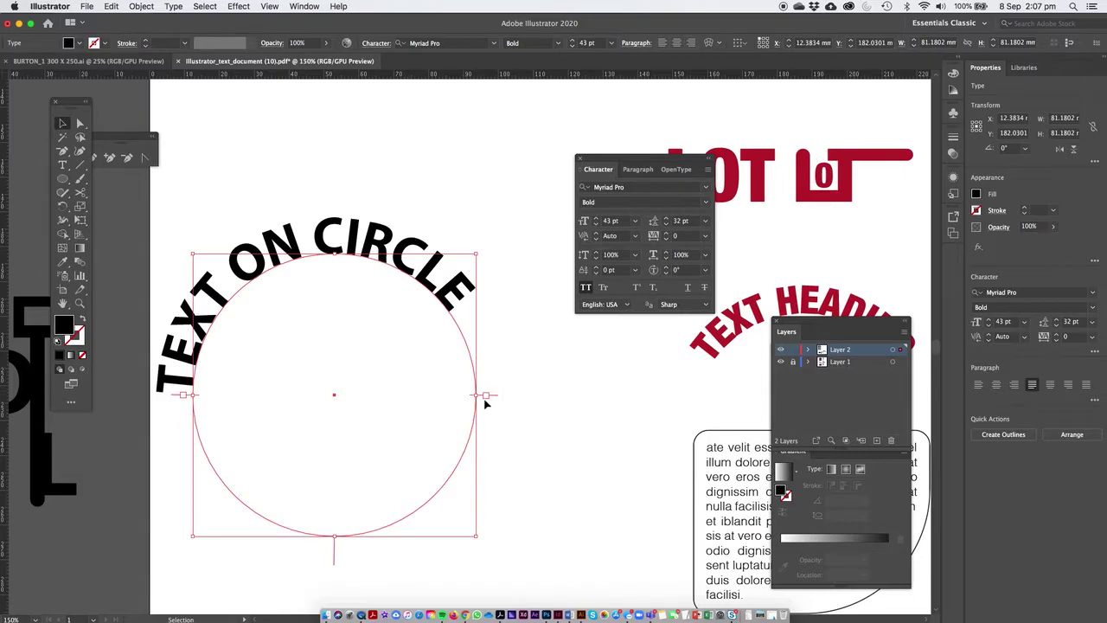
click(676, 42)
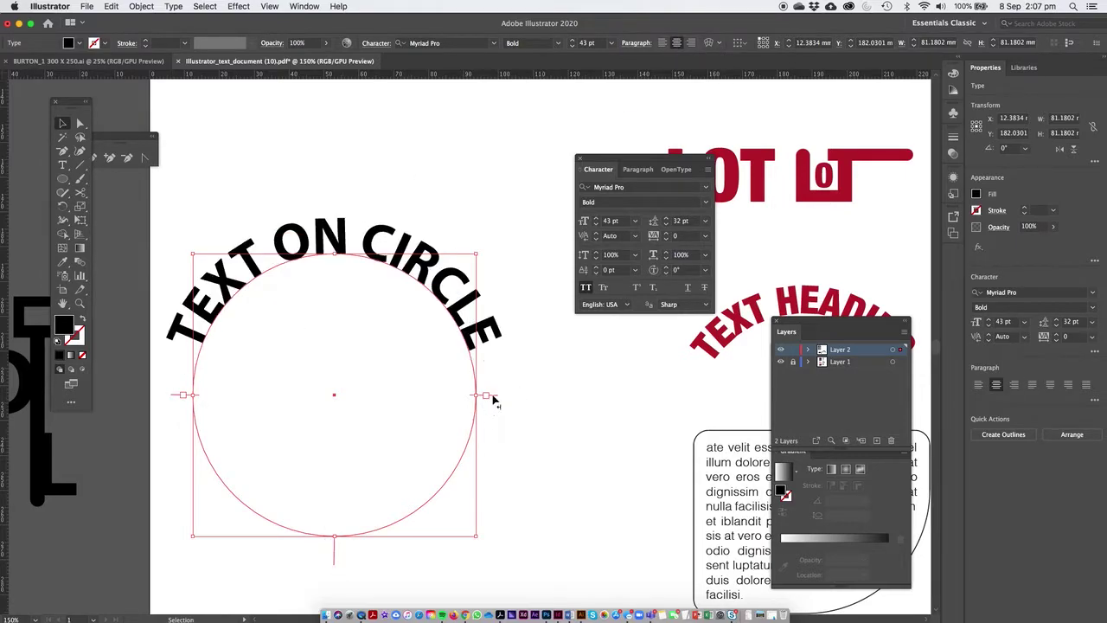
Step: Try replacing the middle letters of the circle text with random characters to test the centring, and undo it
double_click(321, 257)
drag(456, 284, 211, 260)
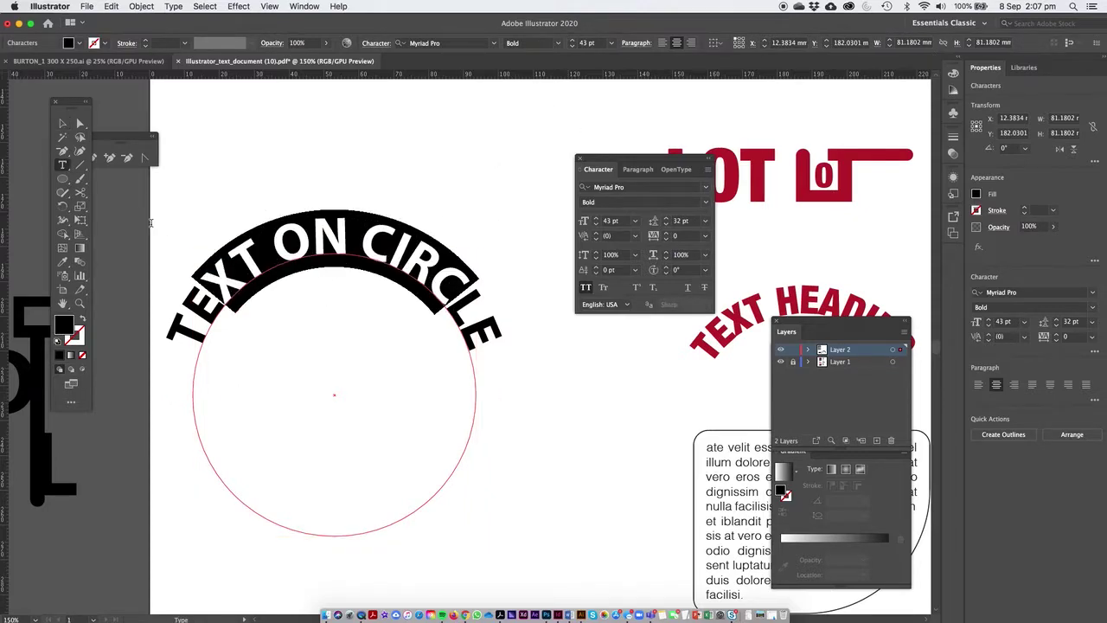
text(adf)
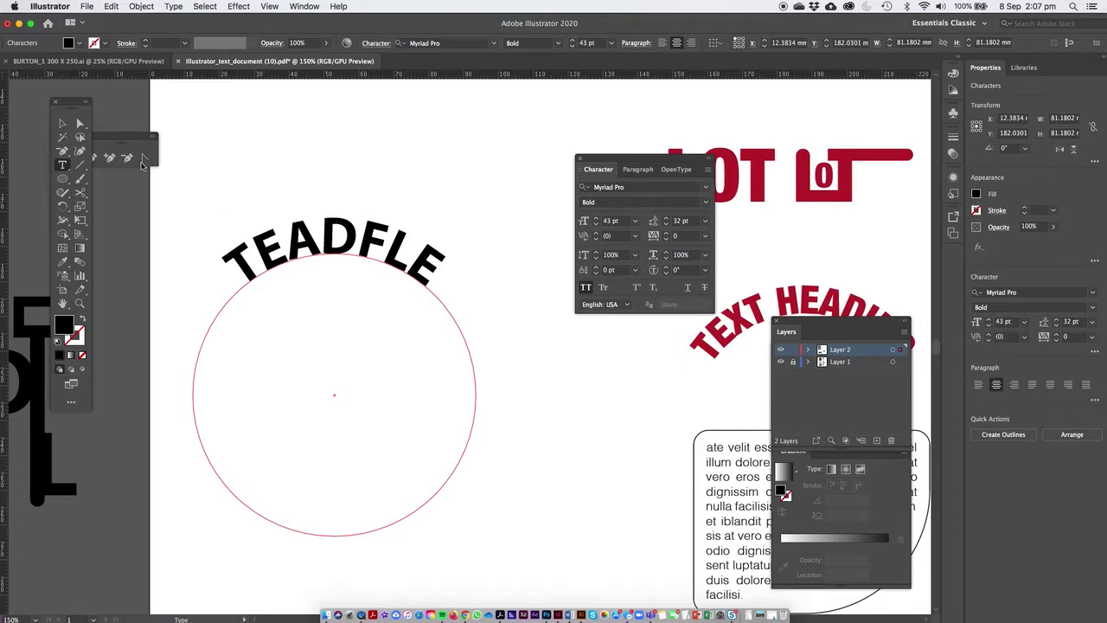
text(aidiooeroo)
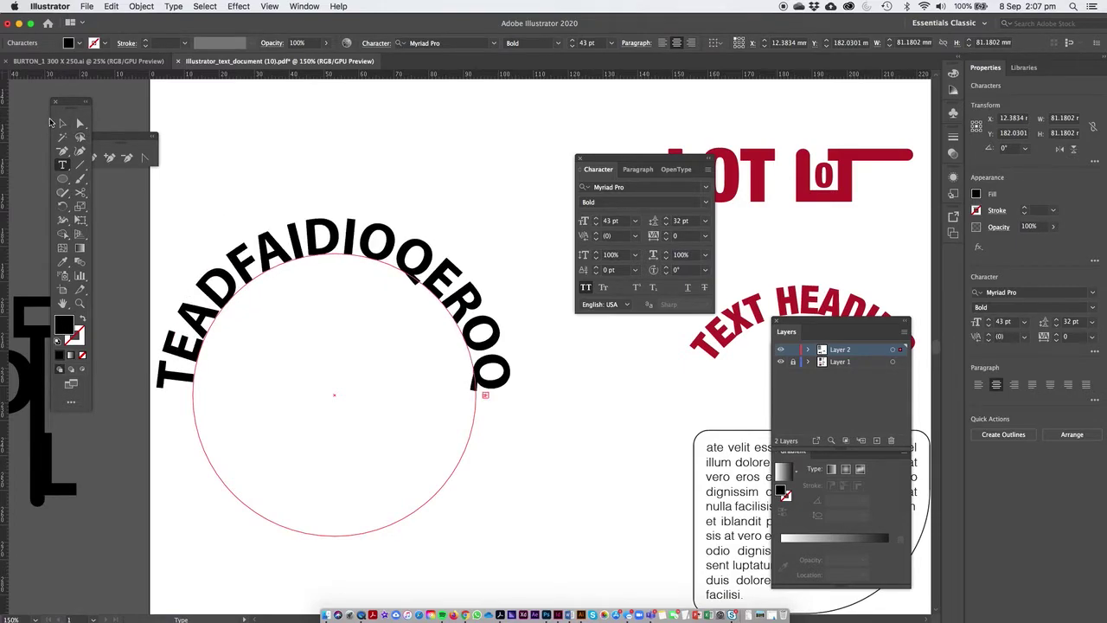
key(ctrl+z)
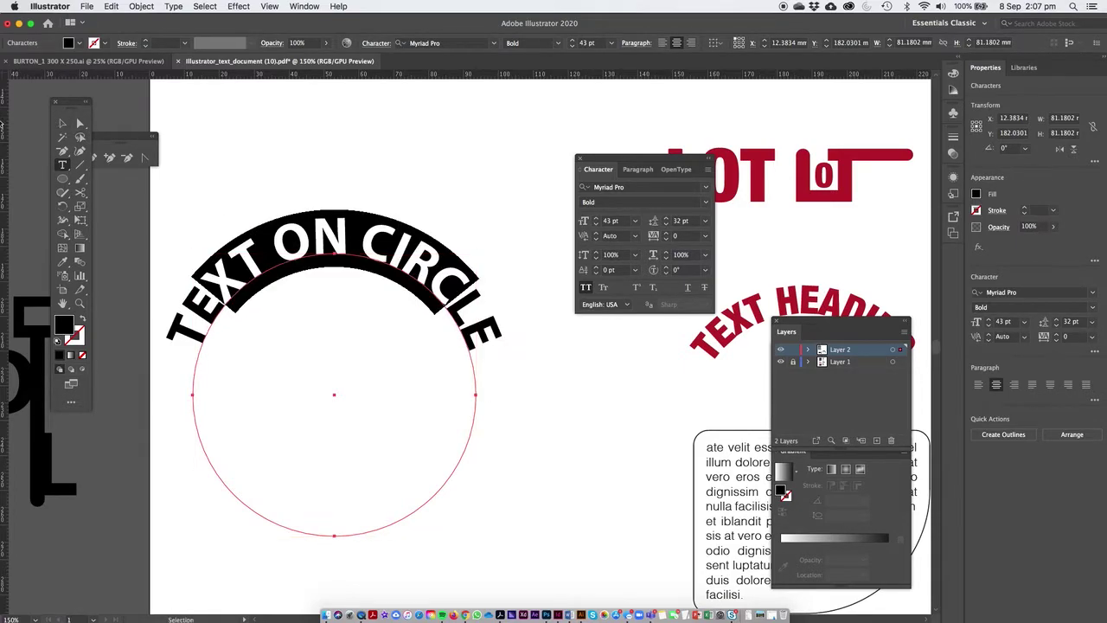
Step: Move the text's start and end brackets down to matching positions on the lower left and lower right of the circle
click(61, 123)
drag(188, 396, 228, 501)
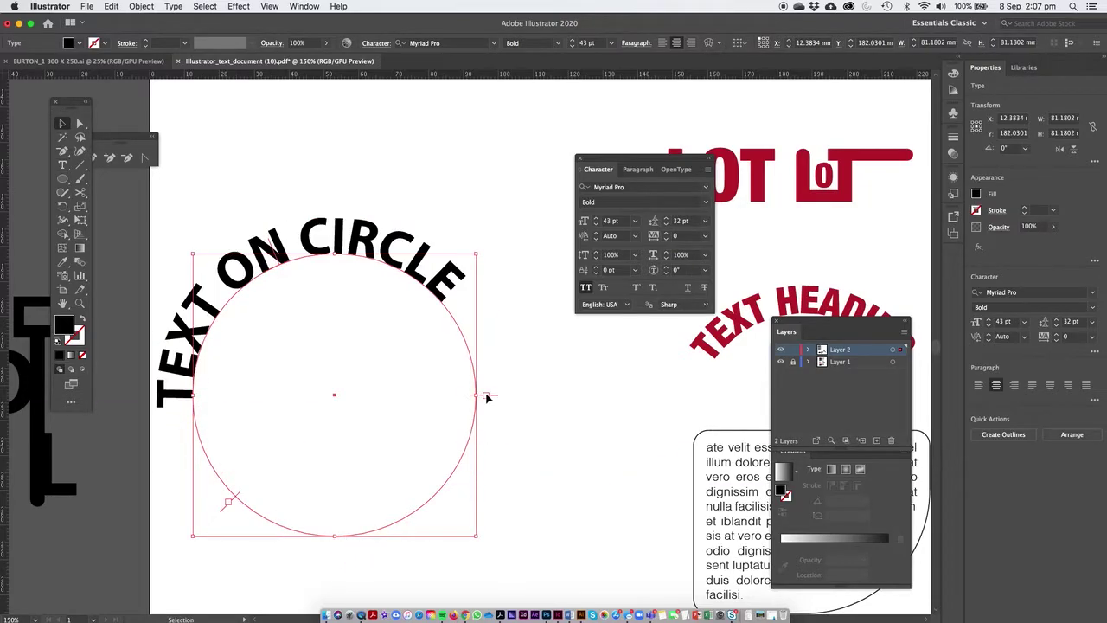
drag(493, 400, 464, 543)
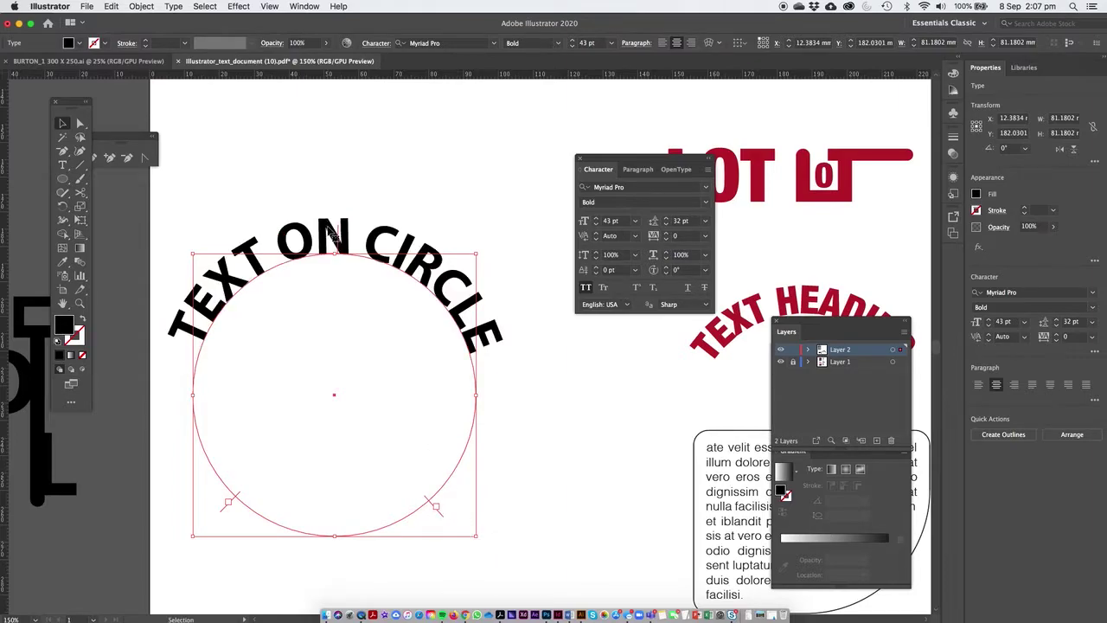
Step: Try pulling the text's centre bracket into the circle, and undo it
drag(334, 245, 336, 278)
key(ctrl+z)
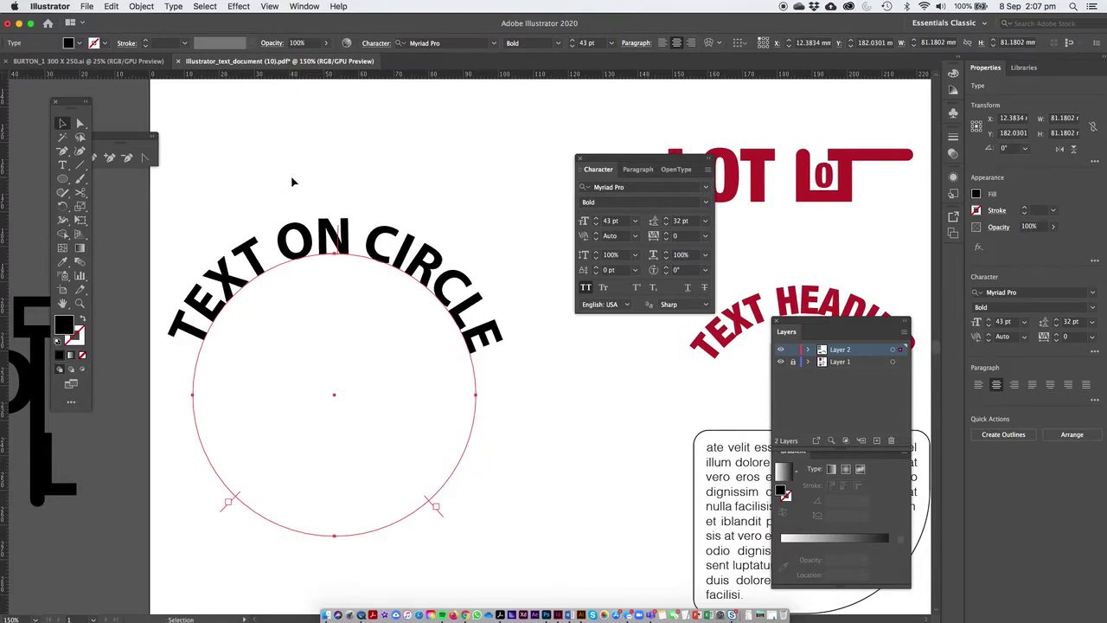
drag(63, 164, 134, 196)
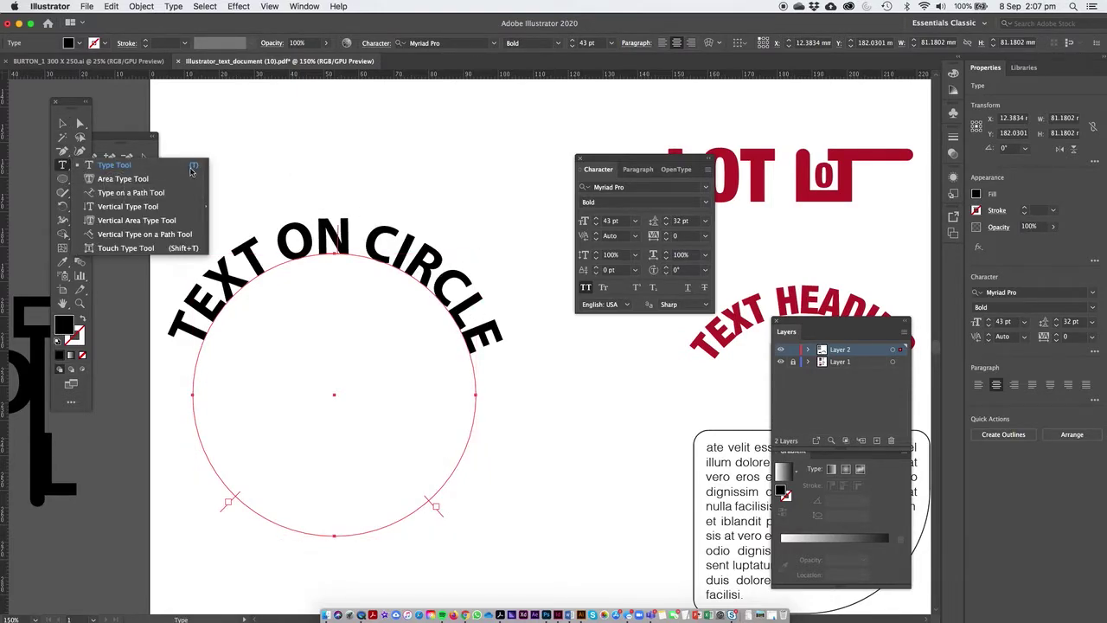
click(62, 123)
Step: Copy the circle text, lock Layer 2 and create a new layer above it
click(409, 401)
click(383, 265)
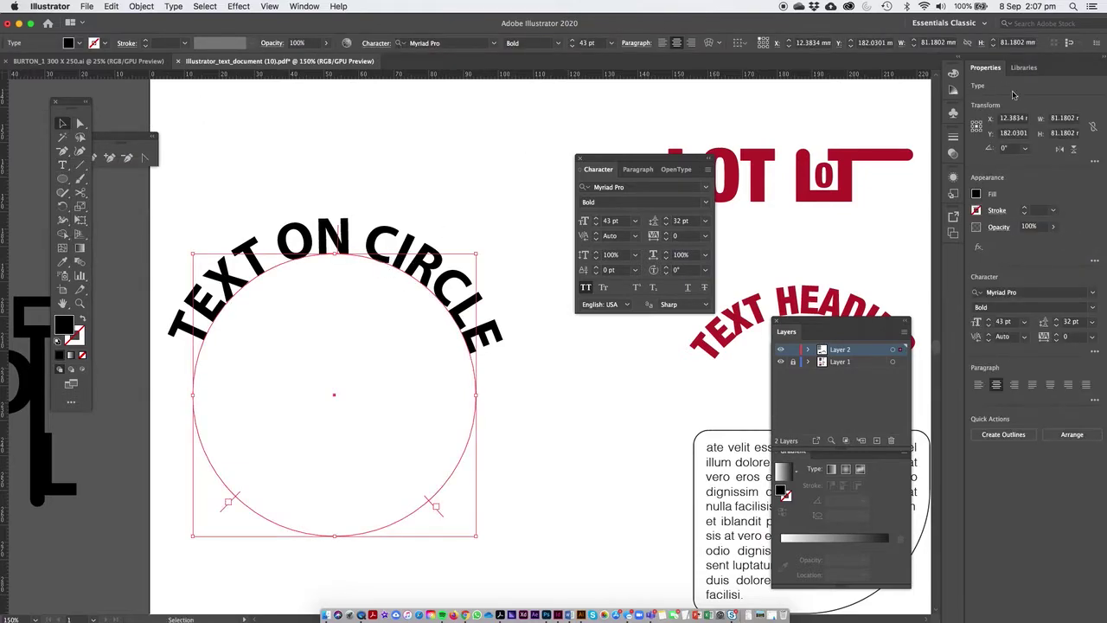
click(793, 350)
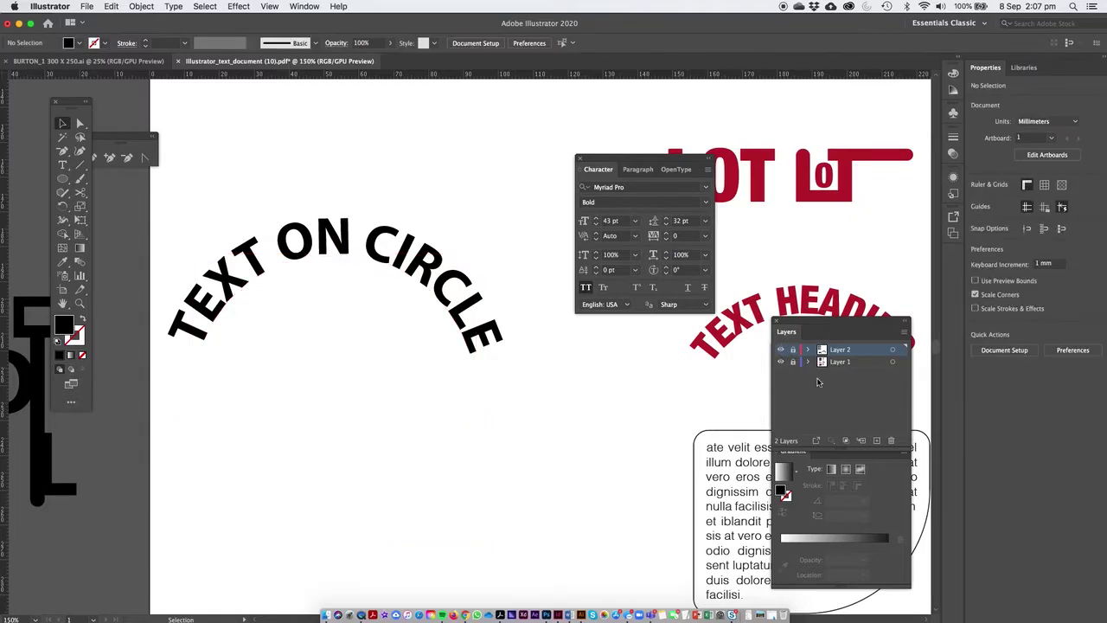
click(875, 440)
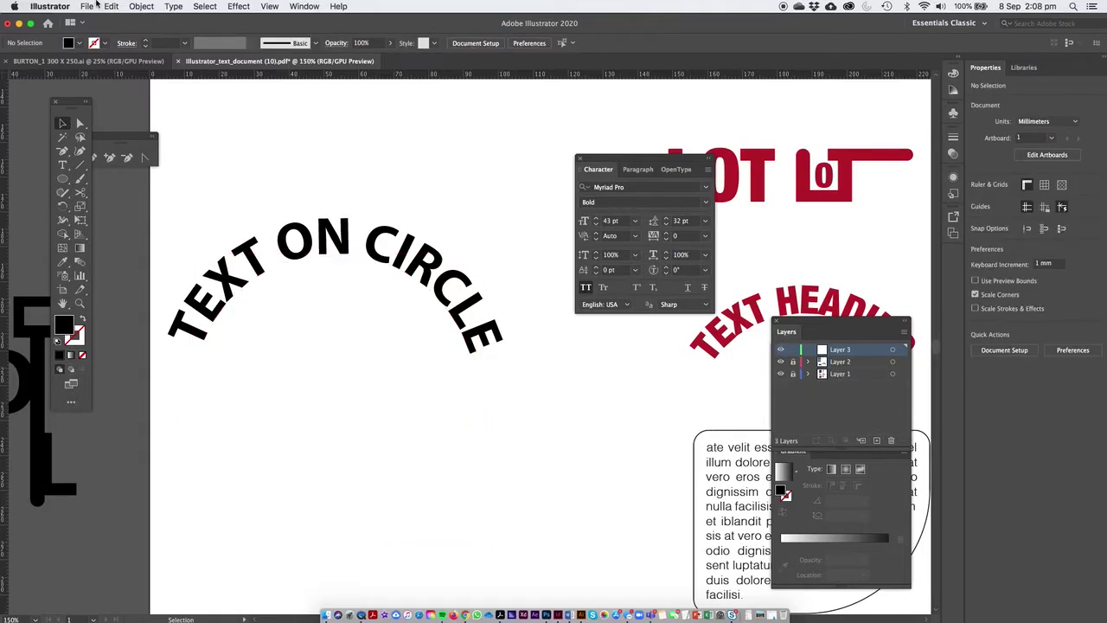
Step: Paste the copied circle text in front on the new layer and swing it round to the outside of the circle's lower half
click(122, 12)
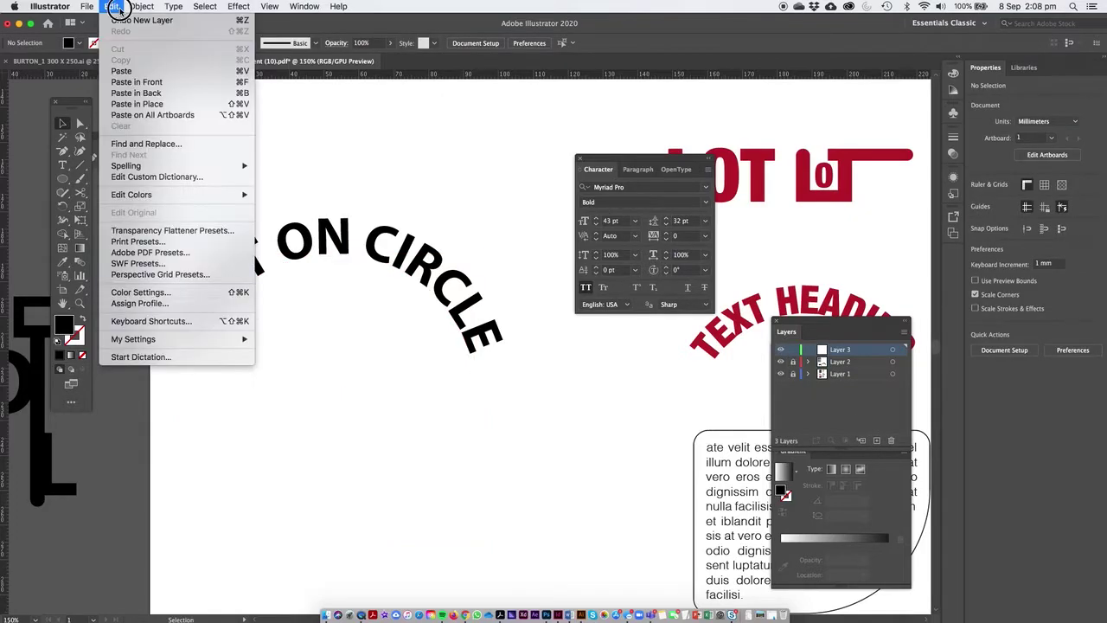
click(123, 77)
key(super+z)
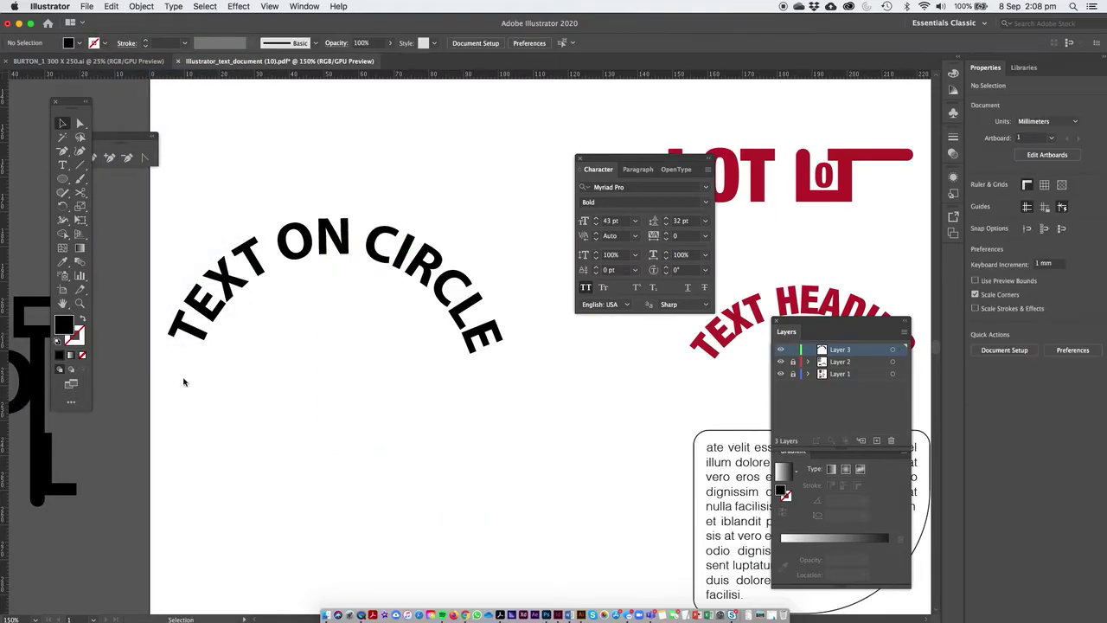
click(111, 6)
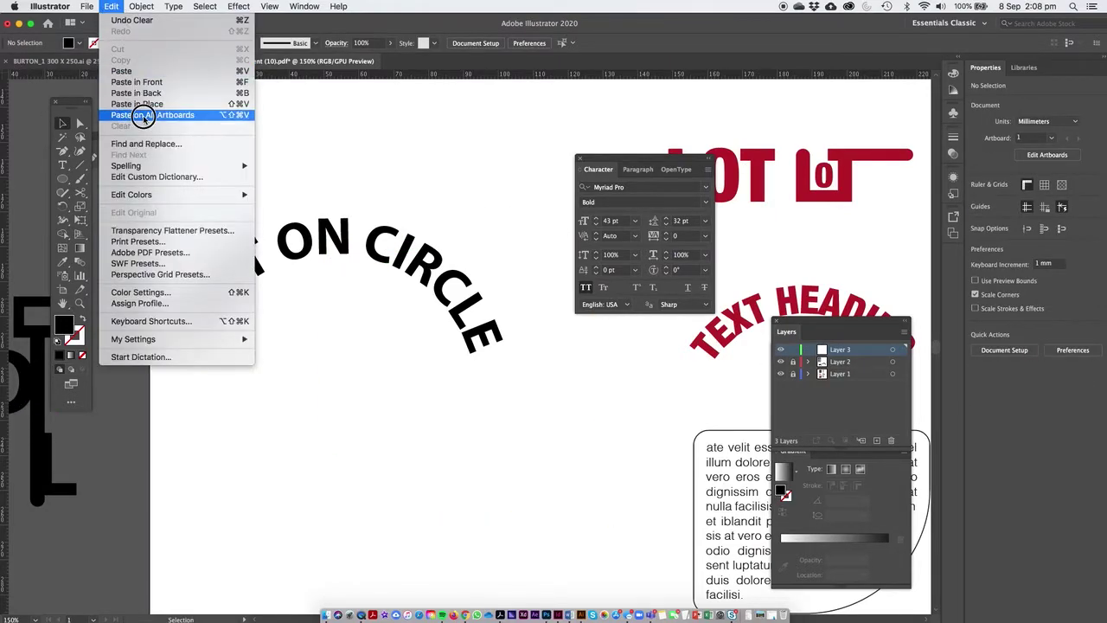
click(156, 82)
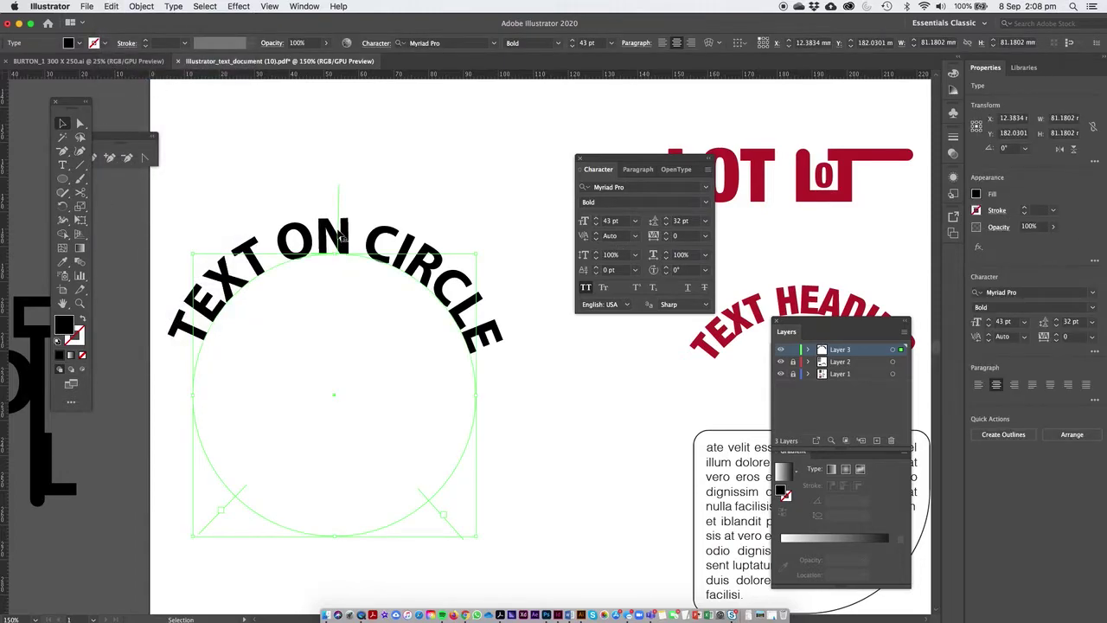
drag(342, 236, 341, 571)
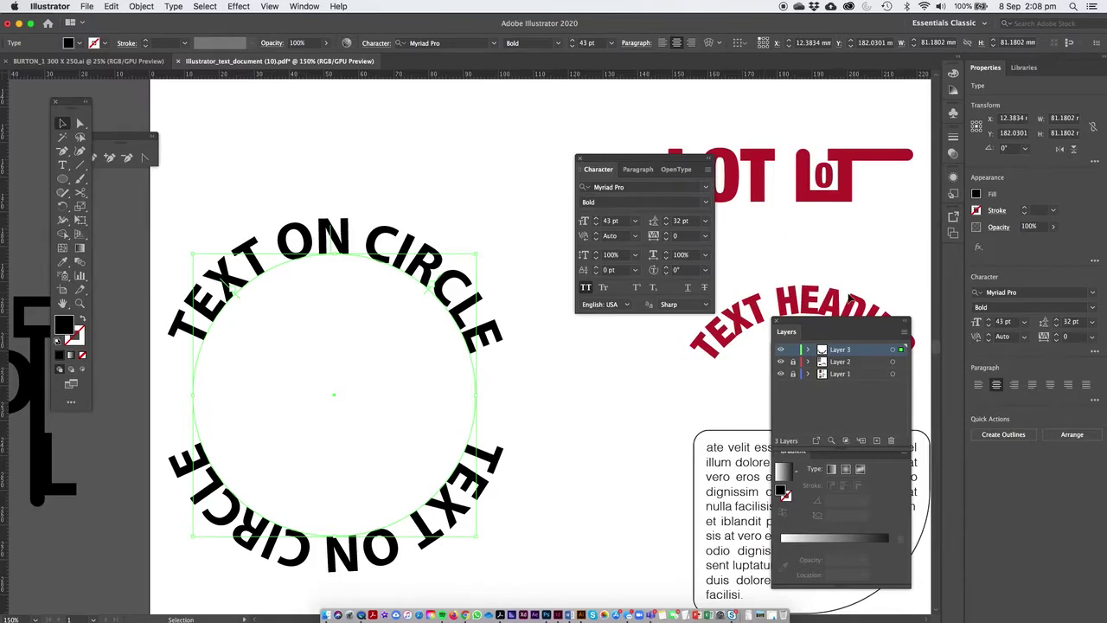
Step: Replace the lower circle text with TEXT AT BASE and deselect it
triple_click(353, 552)
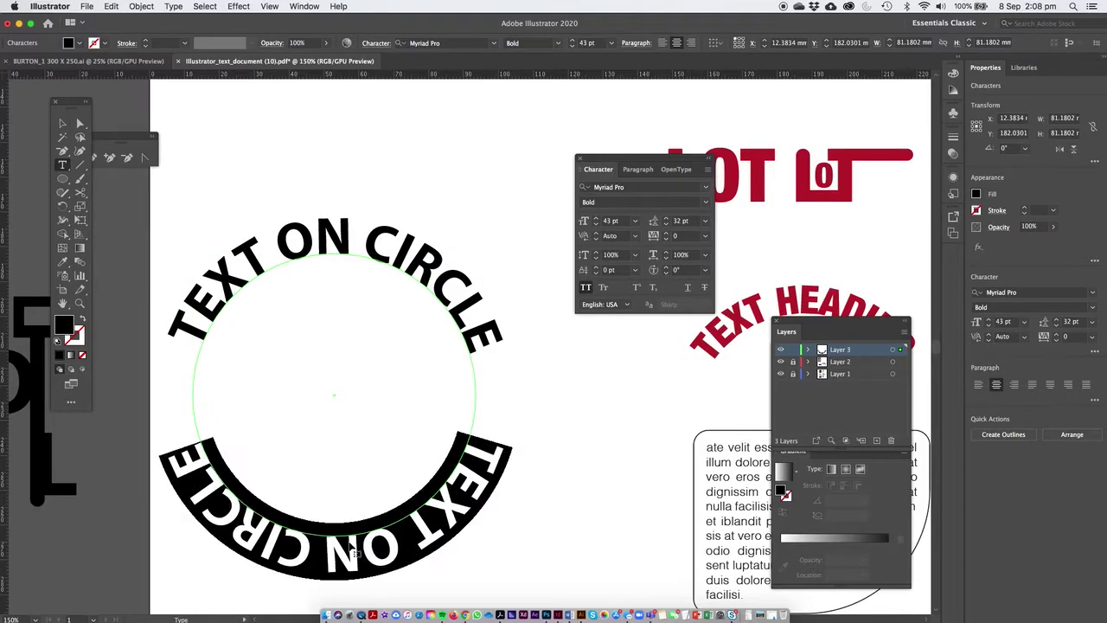
text(TE)
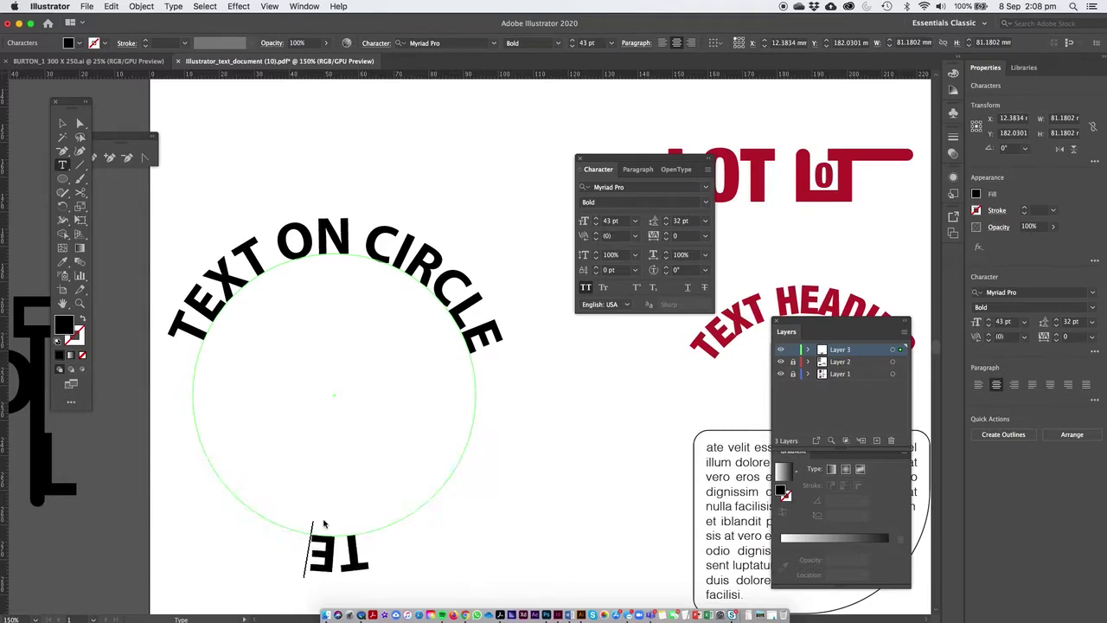
text(XT AT ASE)
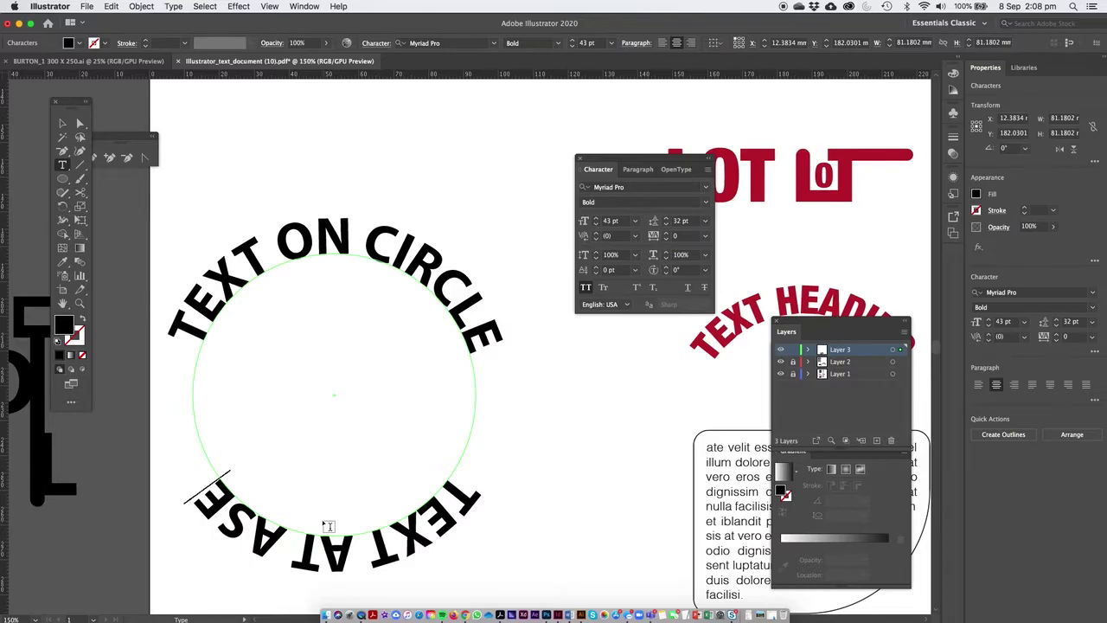
key(Left)
key(Left)
key(Left)
text(G)
key(BackSpace)
text(B)
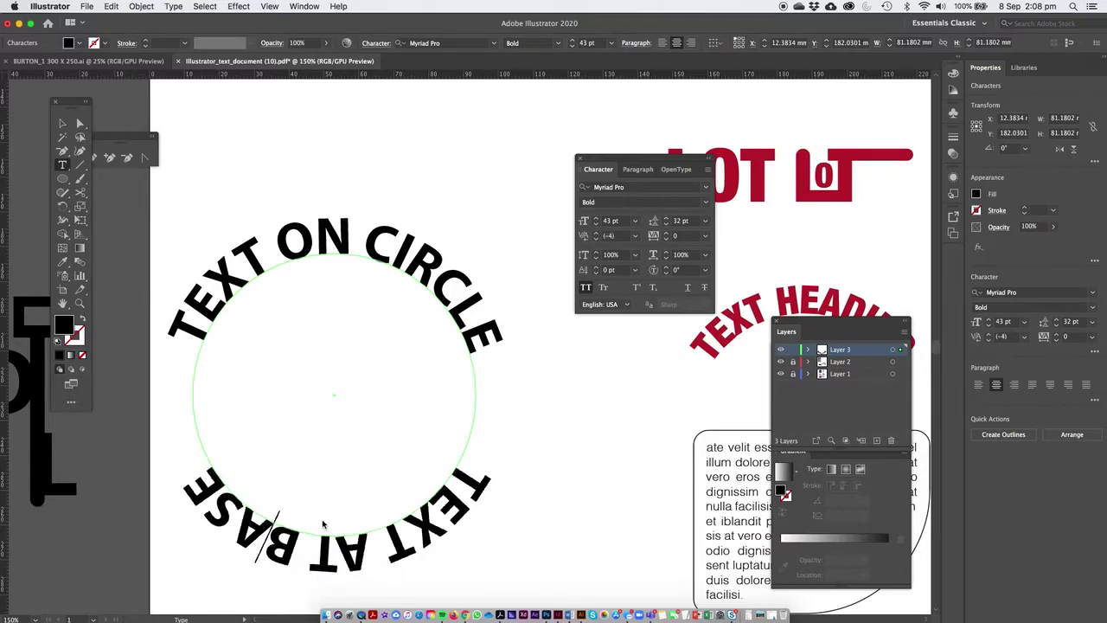
click(62, 125)
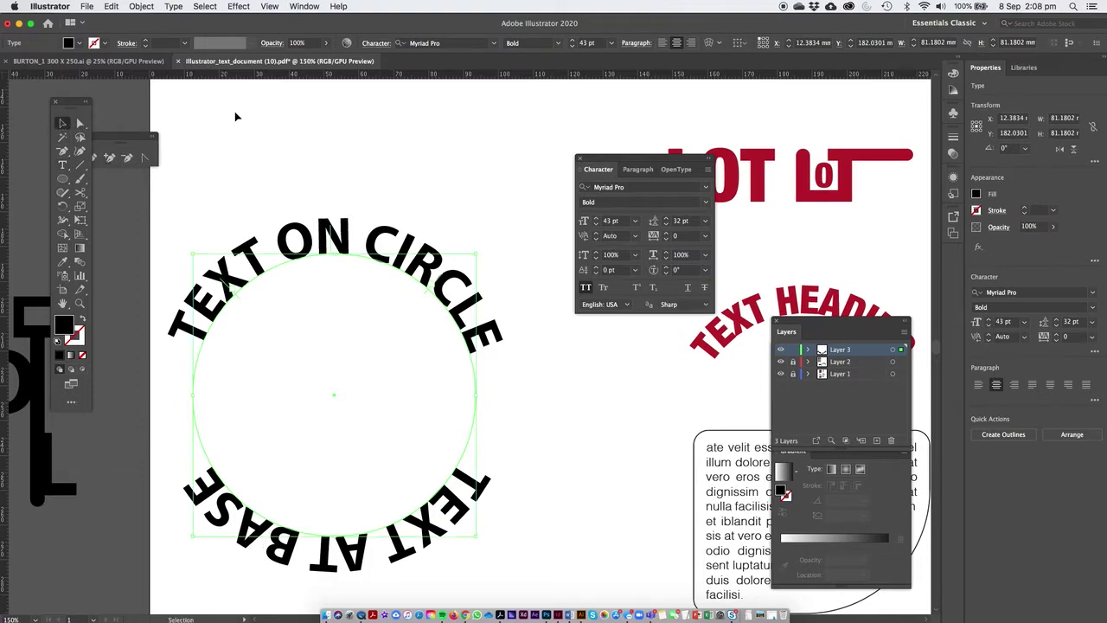
click(251, 116)
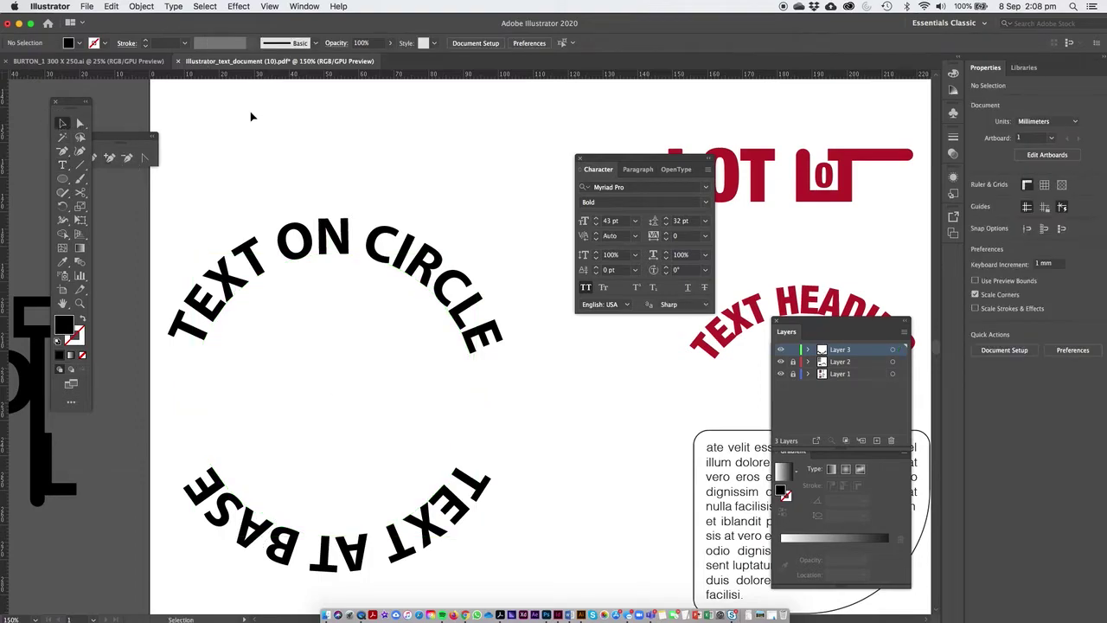
Step: Lock Layer 3 and duplicate the TEXT AT BASE type object in place onto a new layer
click(389, 264)
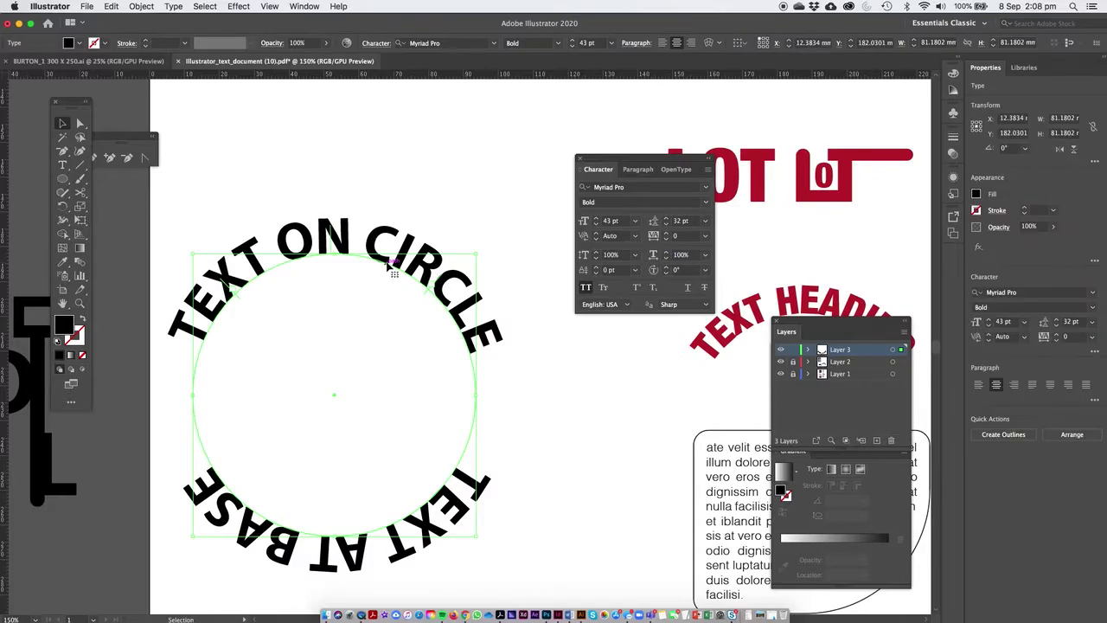
click(109, 6)
click(116, 62)
click(794, 350)
click(876, 441)
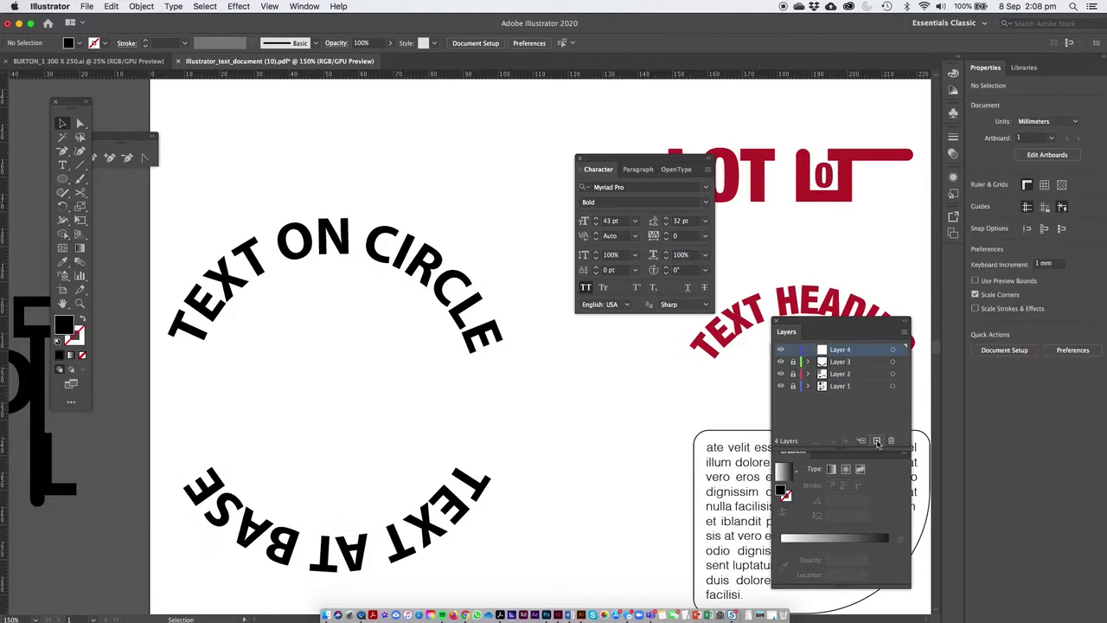
click(111, 7)
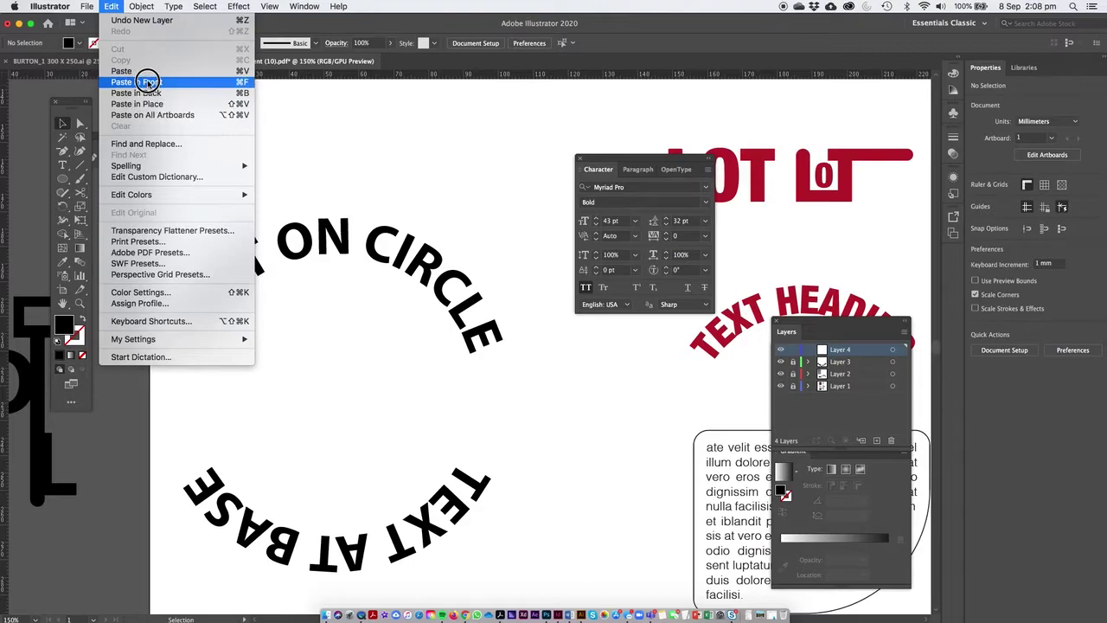
click(148, 81)
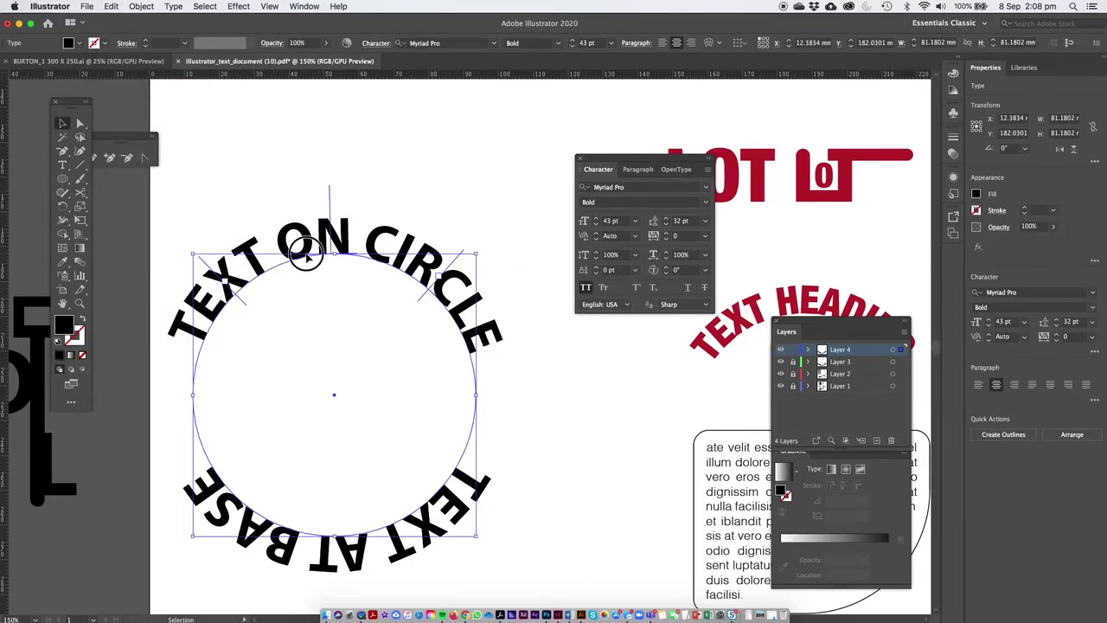
Step: Delete all the wording from the duplicated type object, keeping its empty circle path, and deselect it
click(306, 250)
click(62, 164)
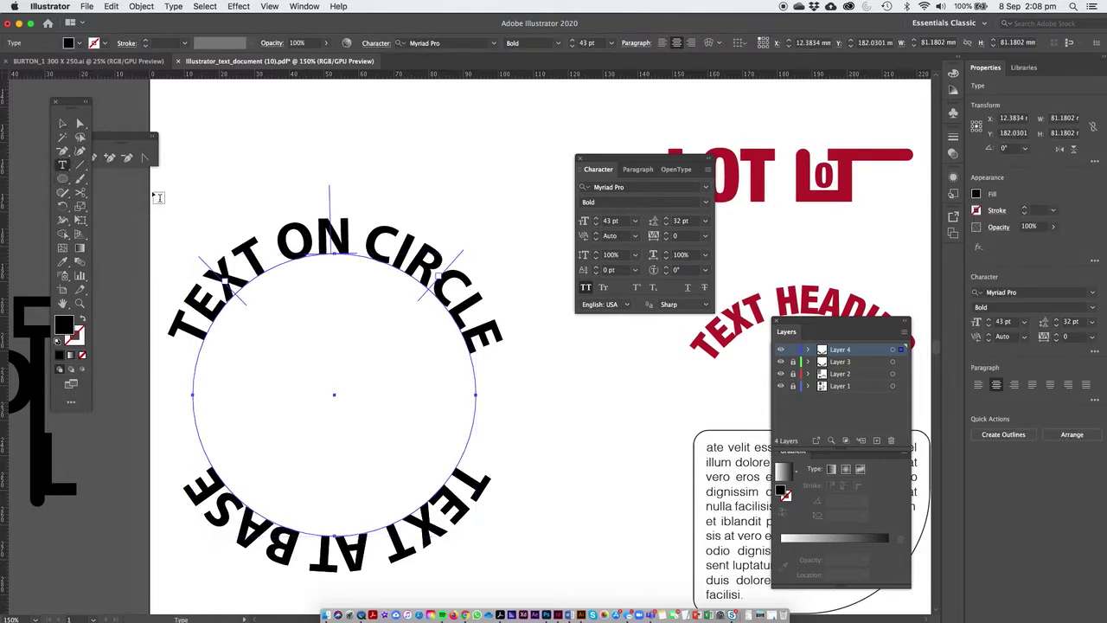
click(276, 265)
key(ctrl+a)
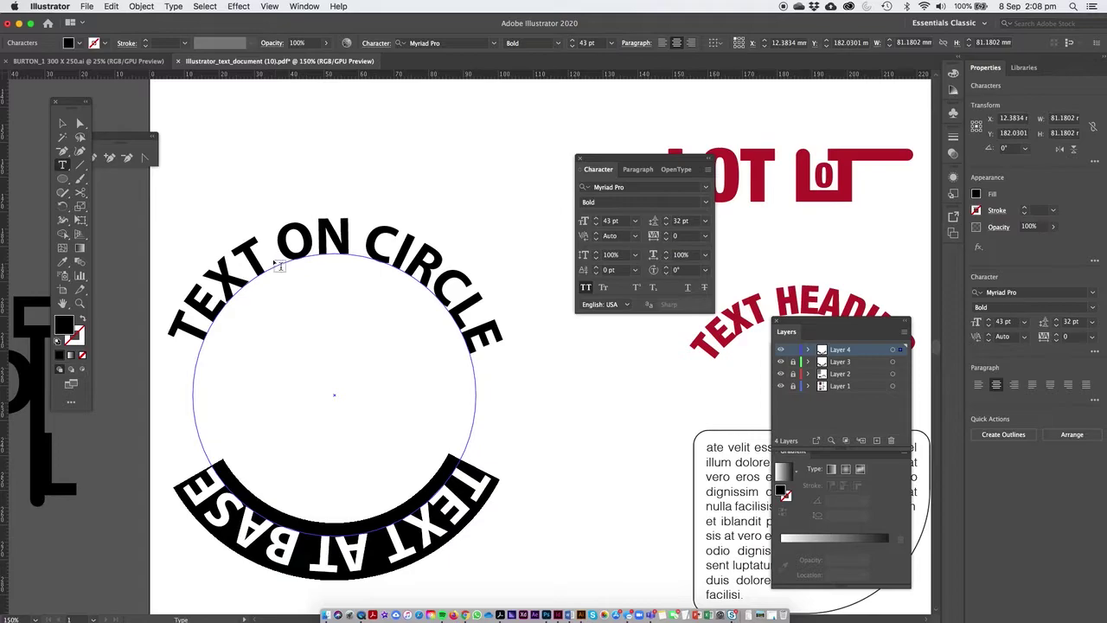
click(279, 265)
click(62, 122)
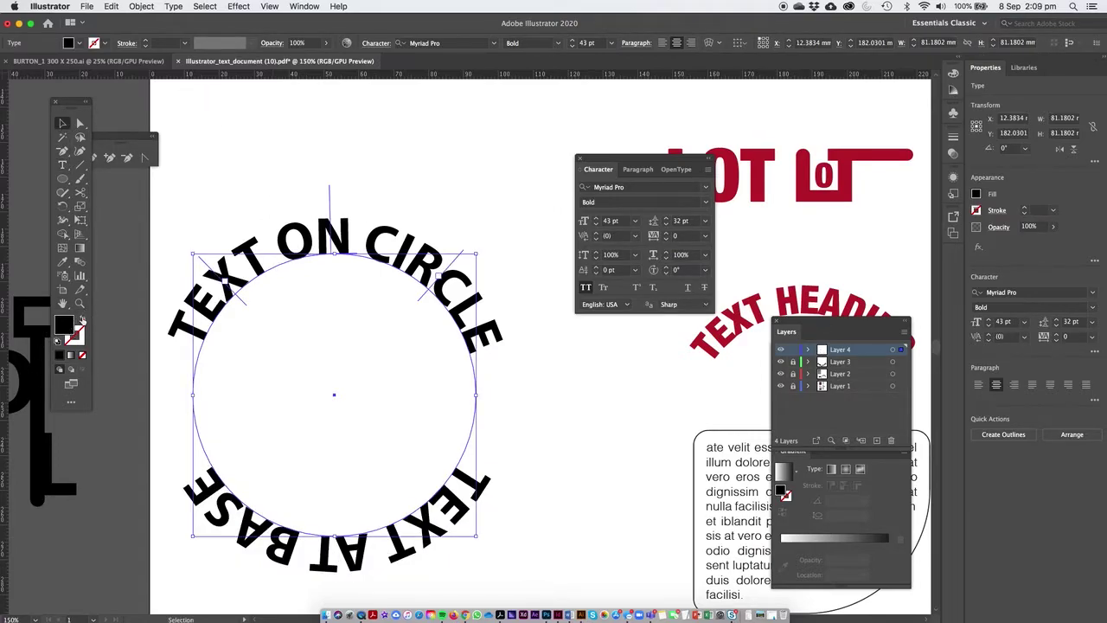
click(279, 182)
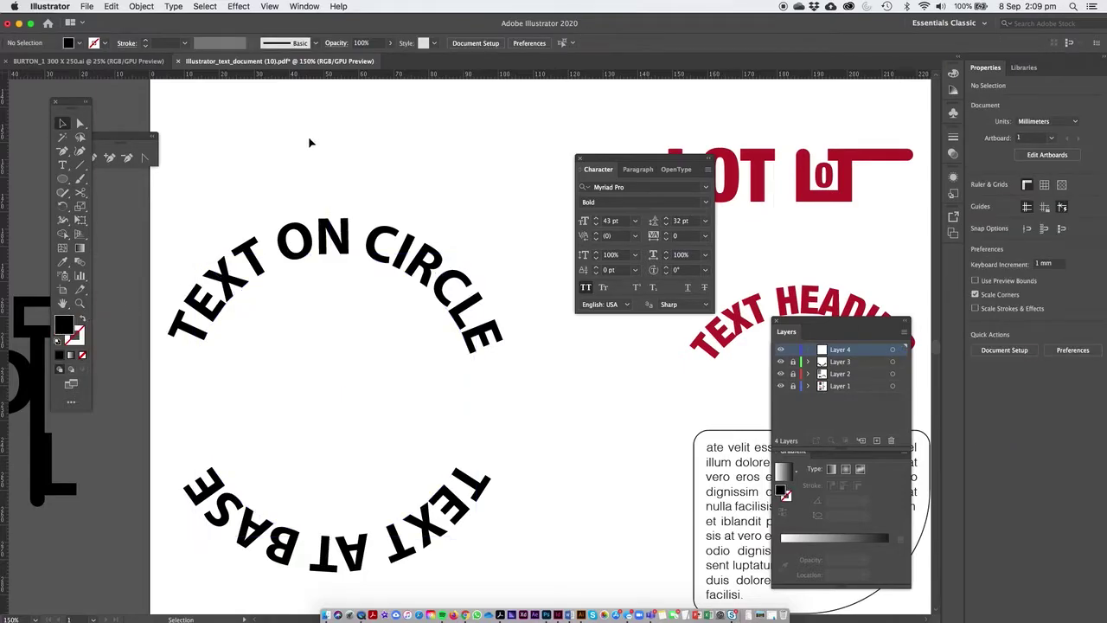
key(super+minus)
key(super+minus)
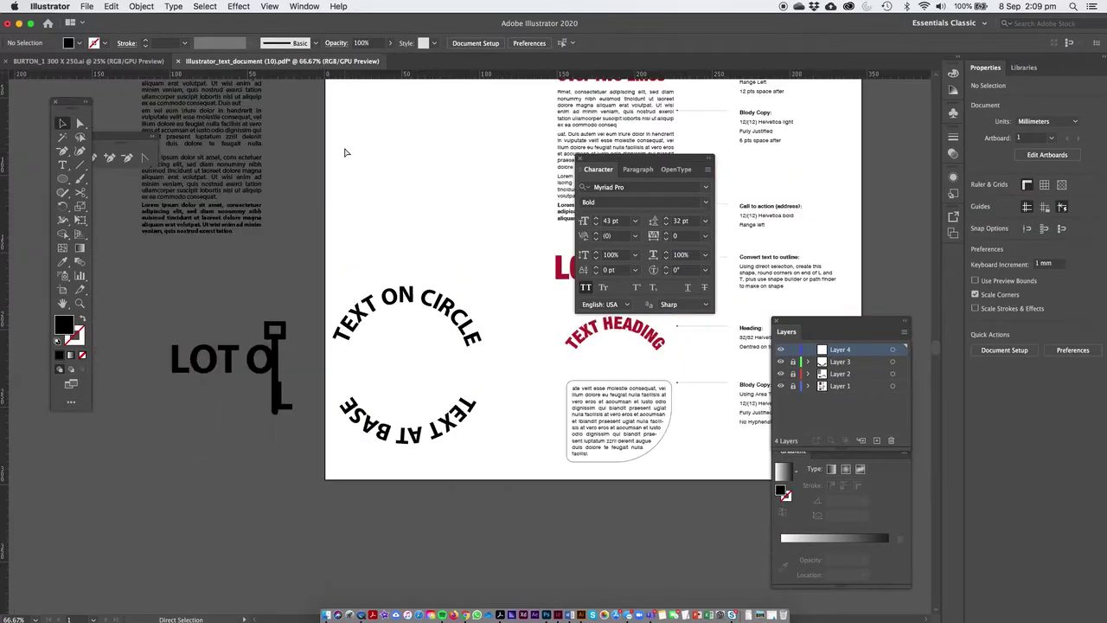
Step: Unlock Layers 3 and 2 and move both circle type objects together up to the empty space beside the body copy sample
click(431, 438)
click(794, 362)
click(354, 315)
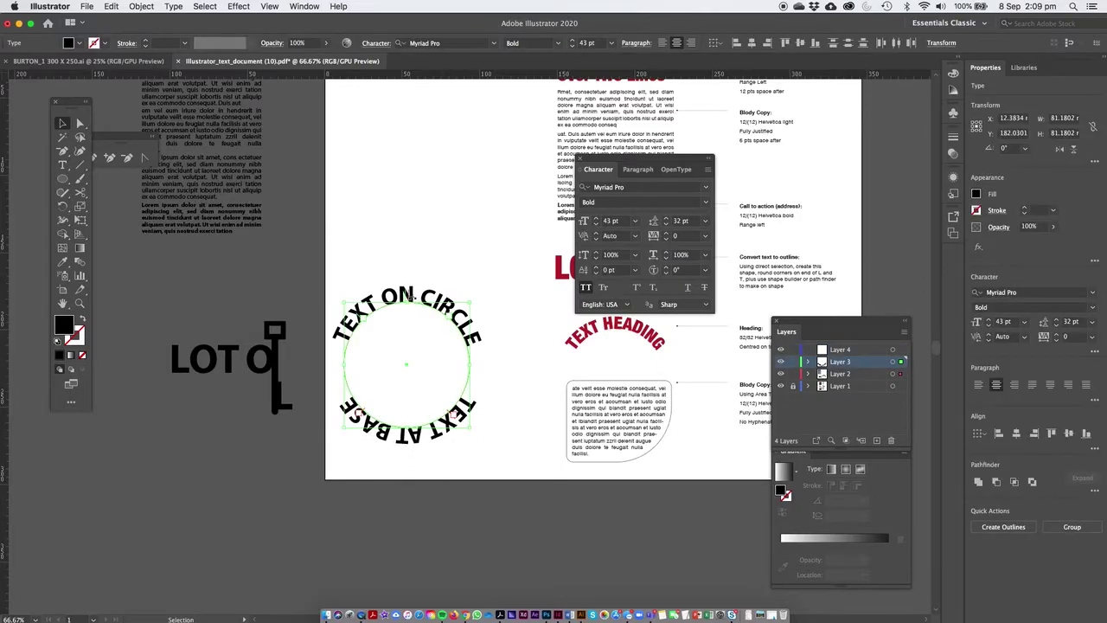
drag(414, 310, 429, 102)
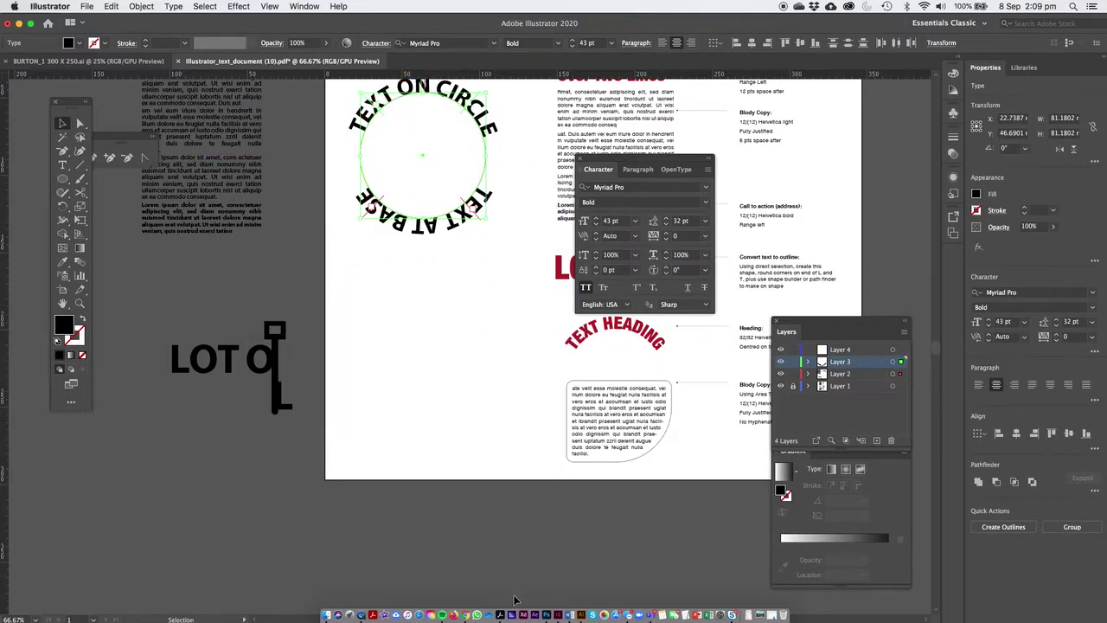
Step: Create an area type frame about 53 by 54 mm in the empty space beside the rounded body copy sample
key(z)
drag(426, 392, 325, 312)
key(v)
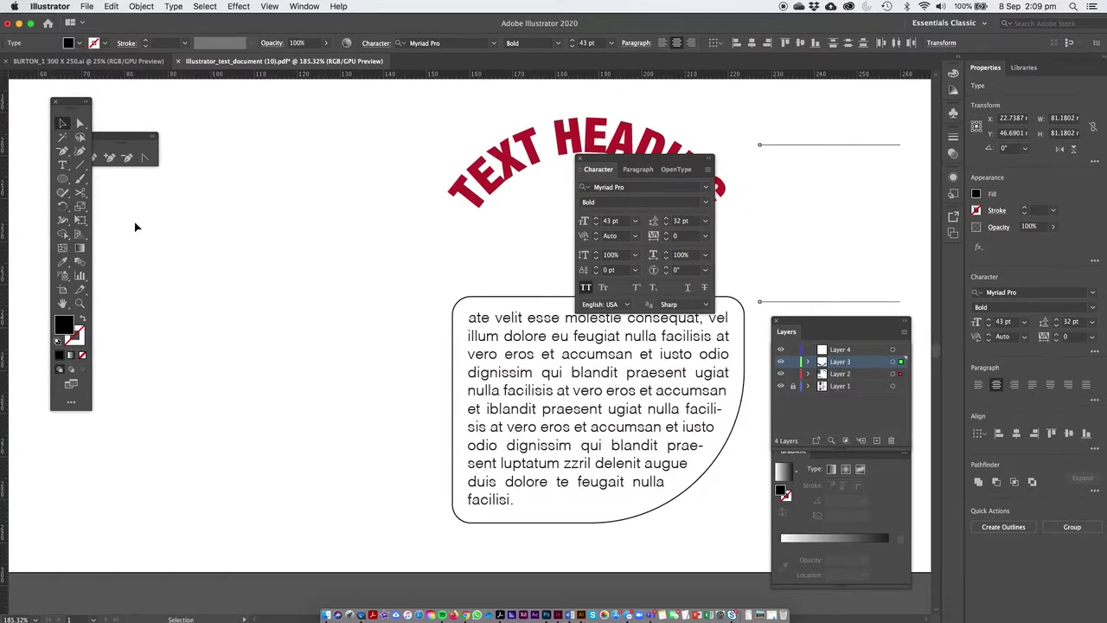
click(62, 164)
drag(119, 269, 347, 498)
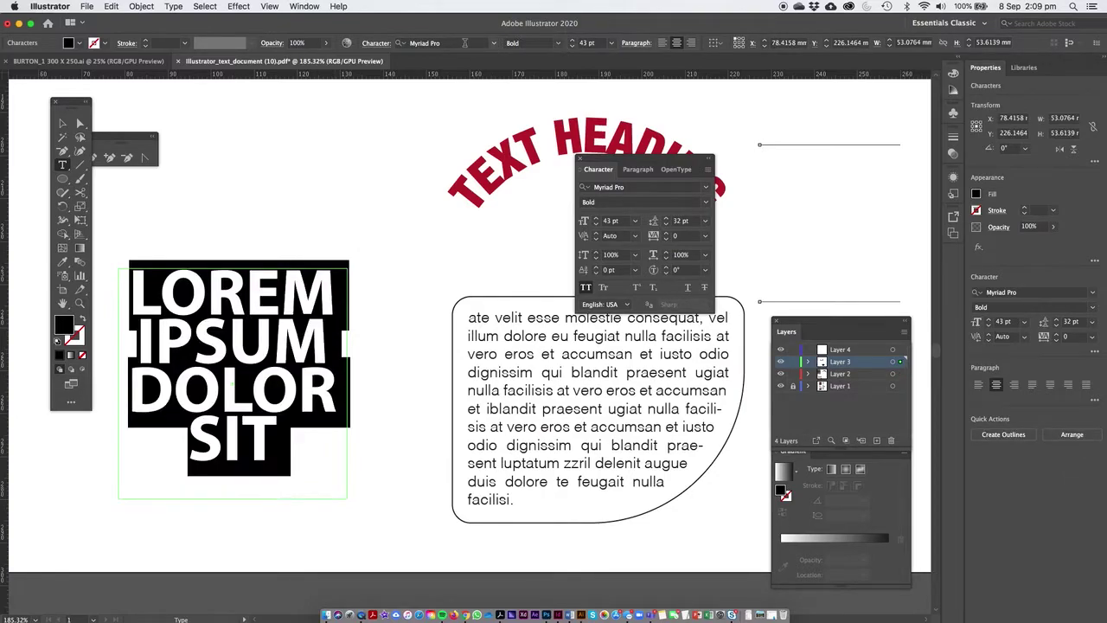
Step: Set the frame's sample text to 12 pt and turn off All Caps
click(607, 225)
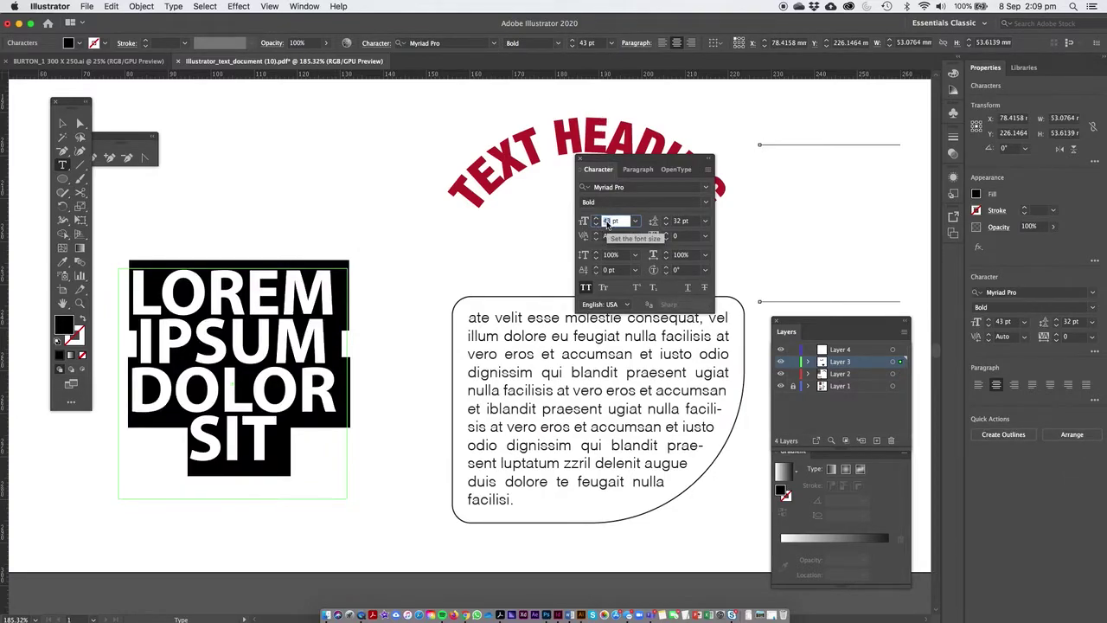
text(12)
key(Return)
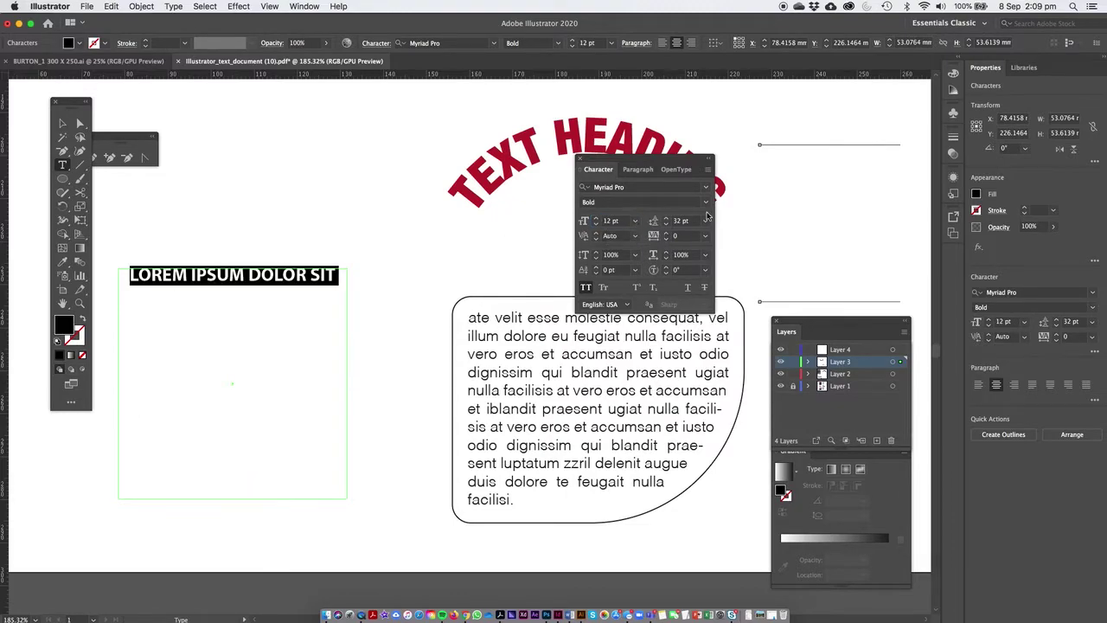
click(587, 288)
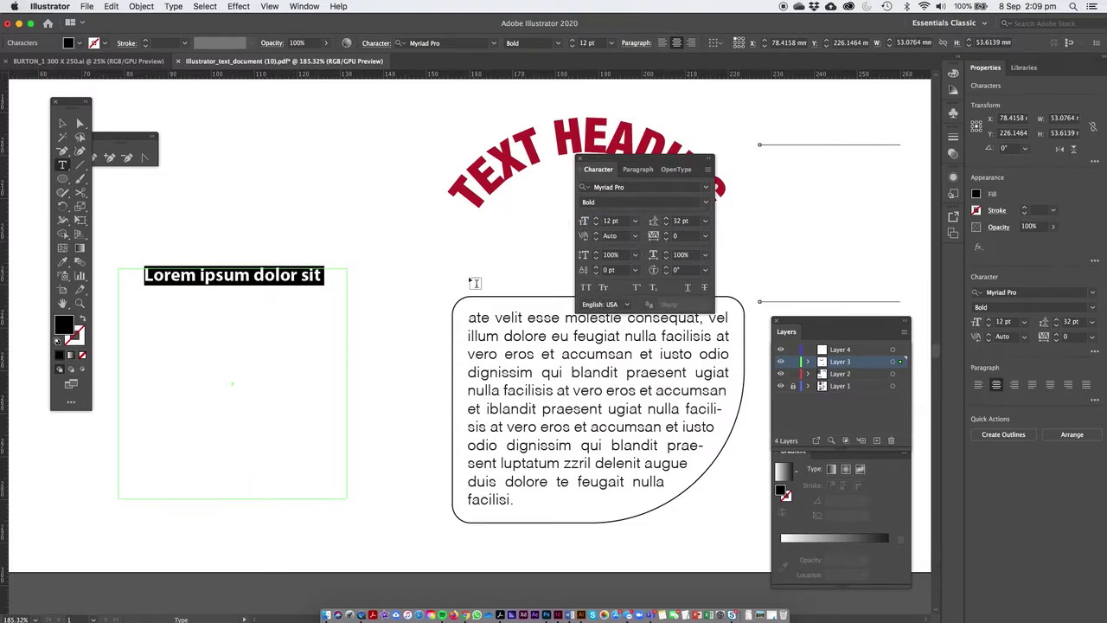
Step: Change the frame's sample text to Semibold at 10 pt and align it to the left
click(703, 204)
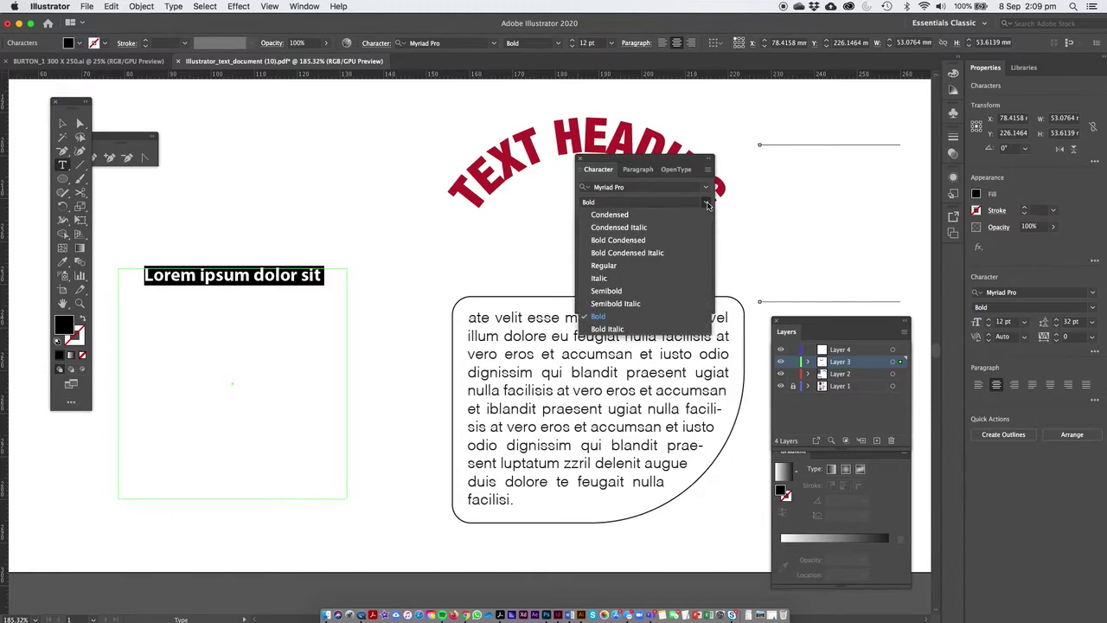
click(606, 291)
click(595, 223)
click(595, 223)
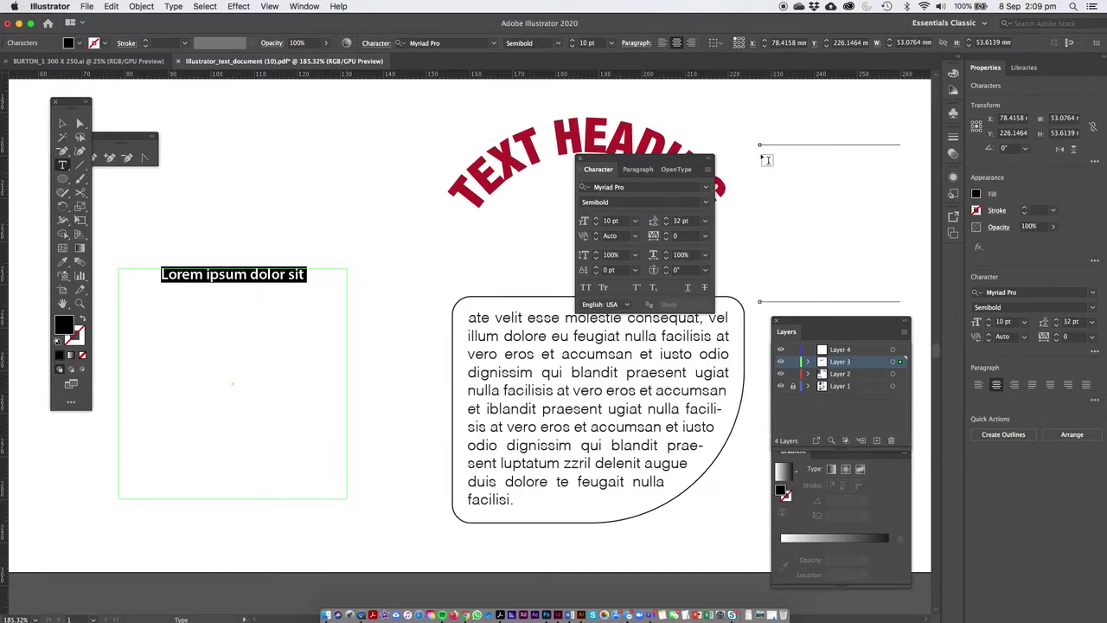
click(660, 43)
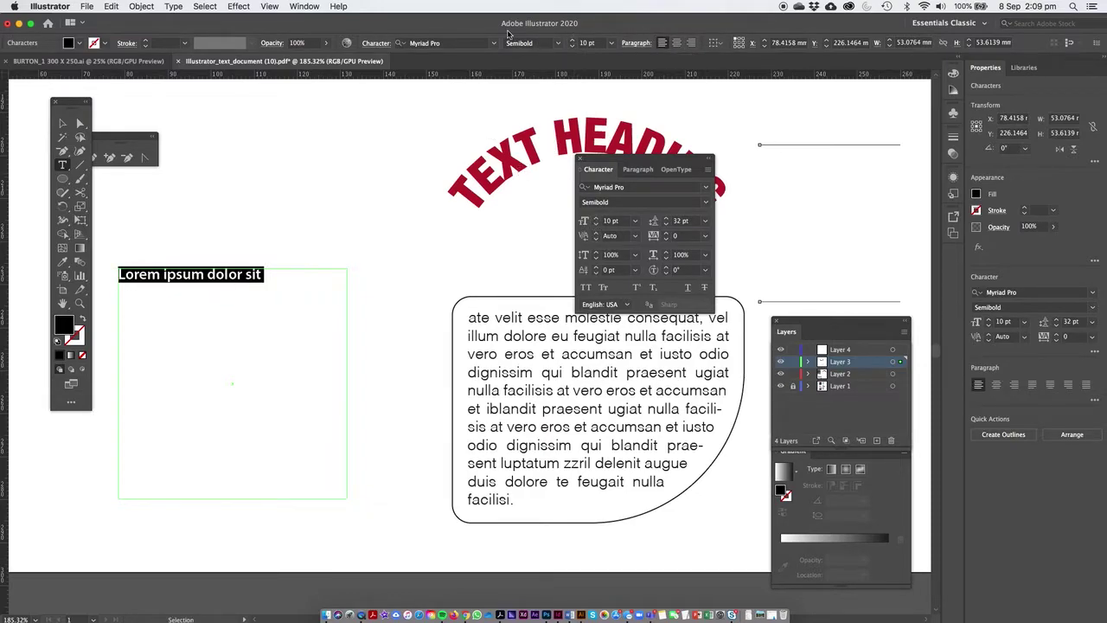
click(313, 292)
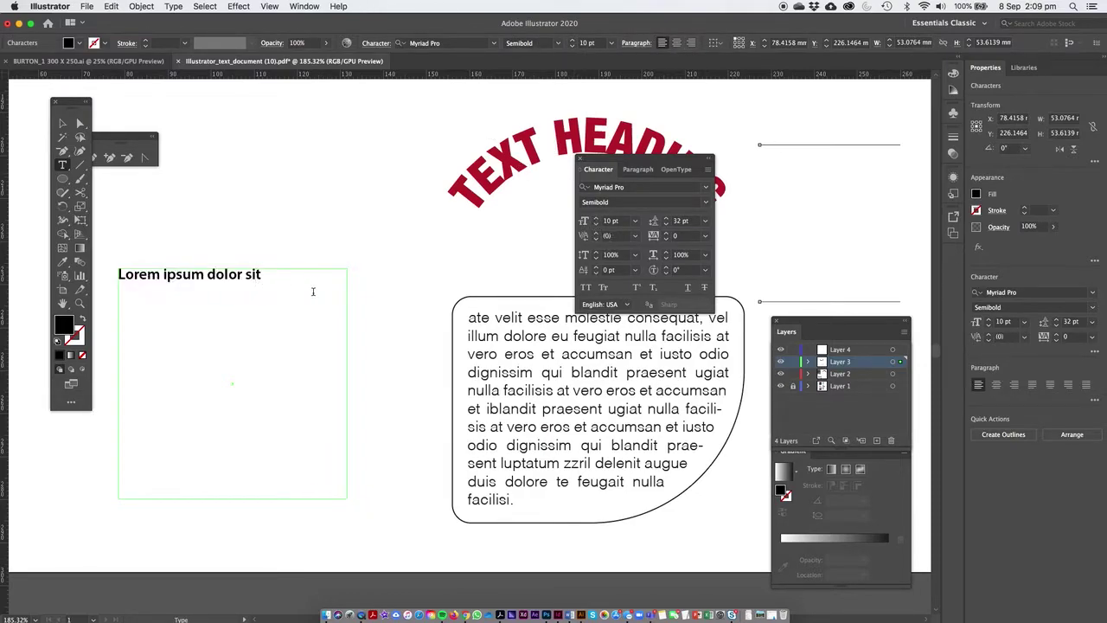
Step: Fill the frame with placeholder text and set the leading of all its text to Auto (12 pt)
click(171, 6)
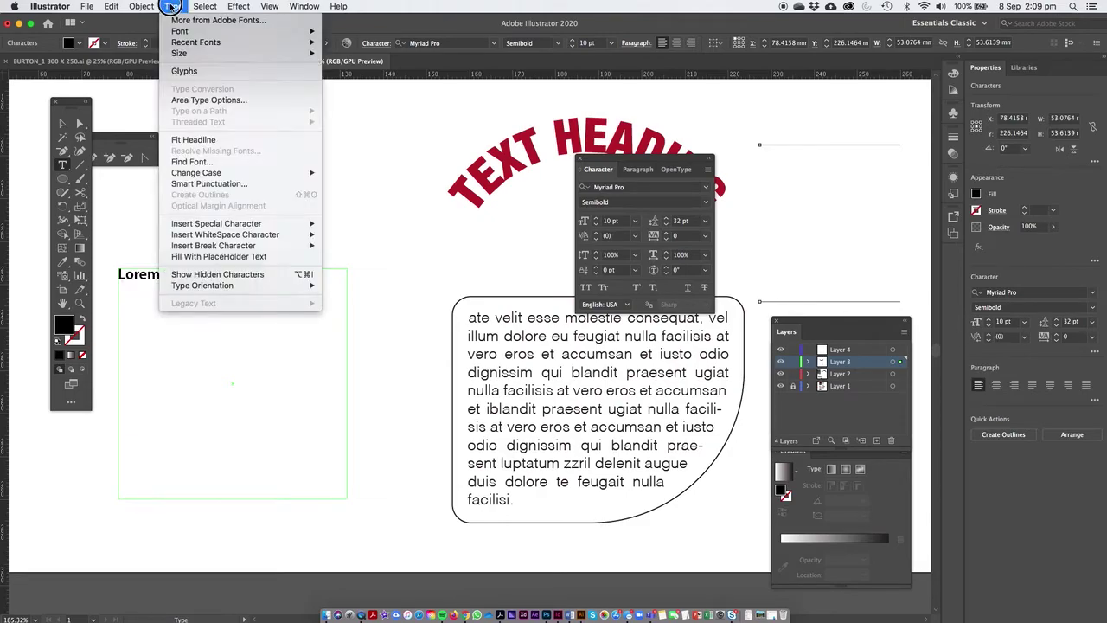
click(205, 257)
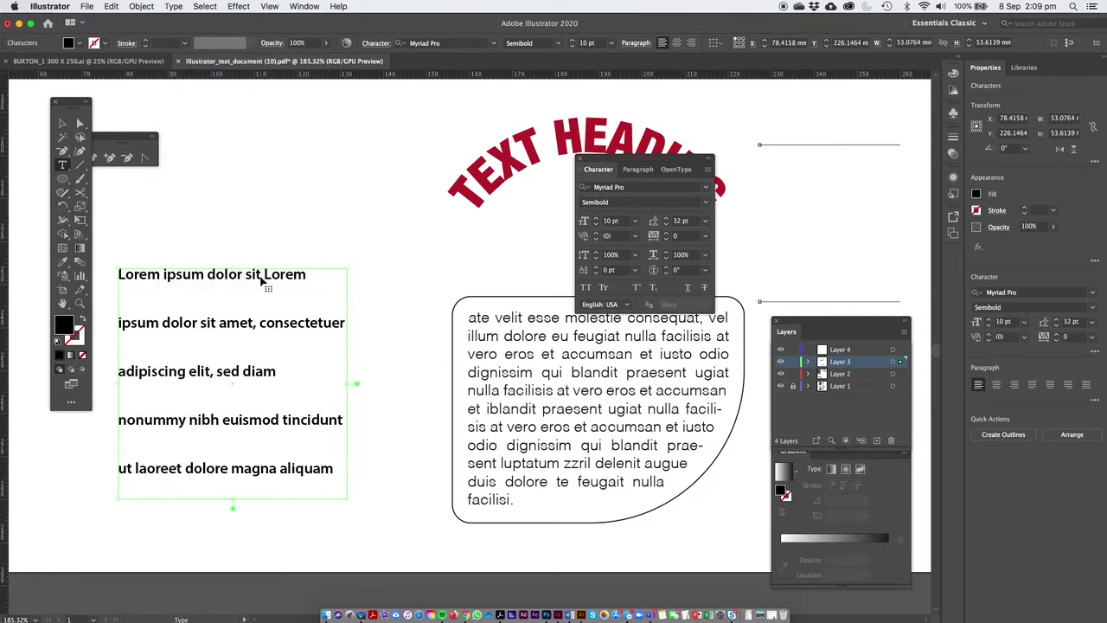
key(super+a)
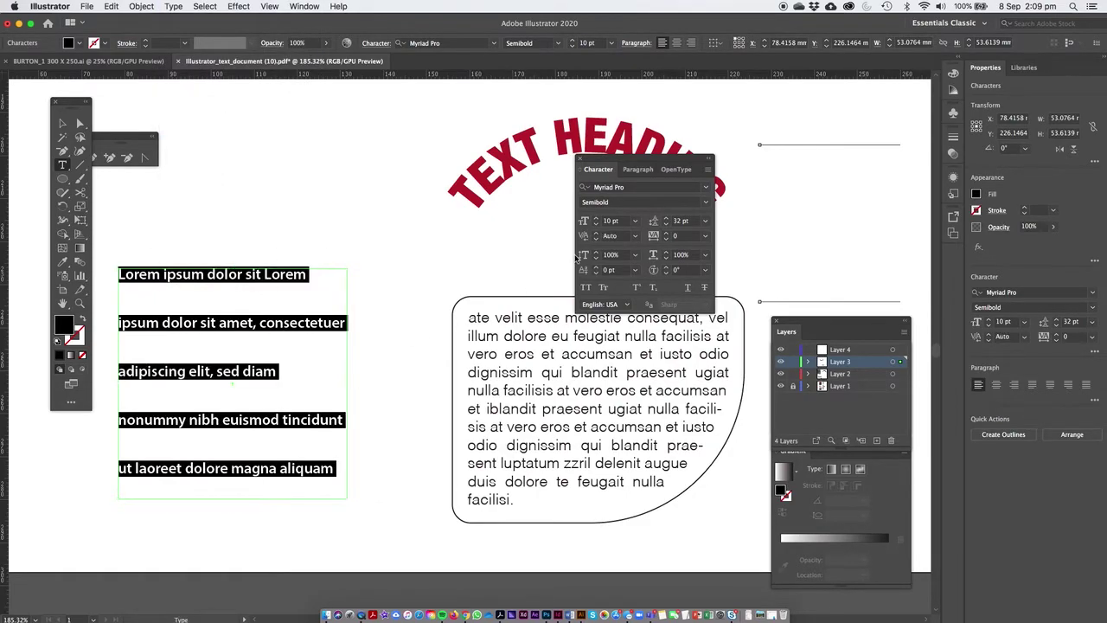
click(705, 221)
click(721, 250)
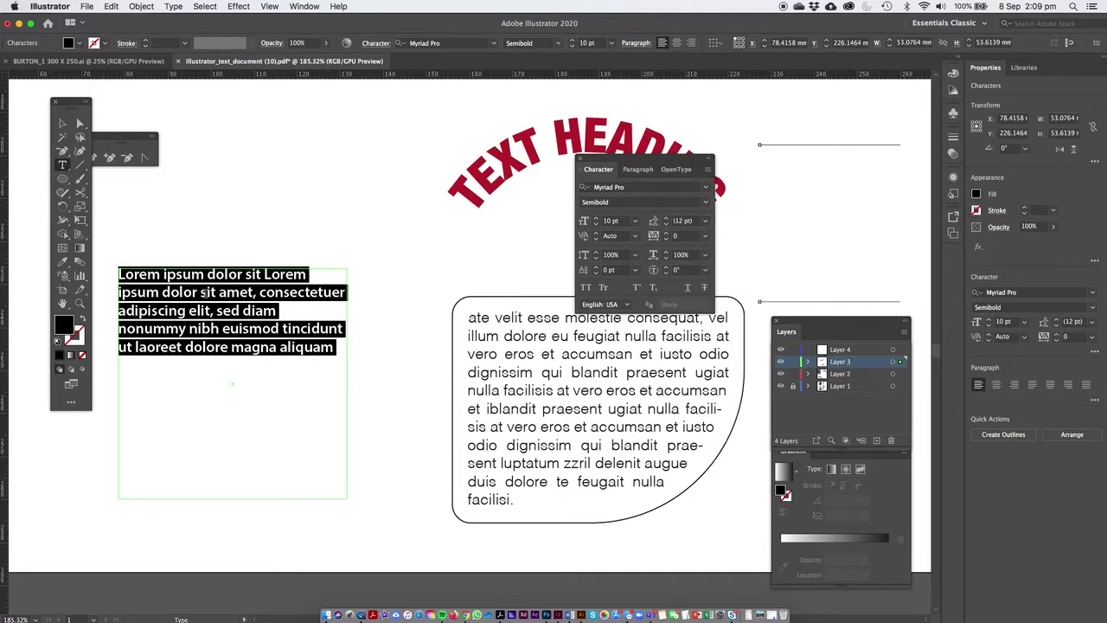
Step: Fill the remaining empty space of the frame with more placeholder text
click(250, 329)
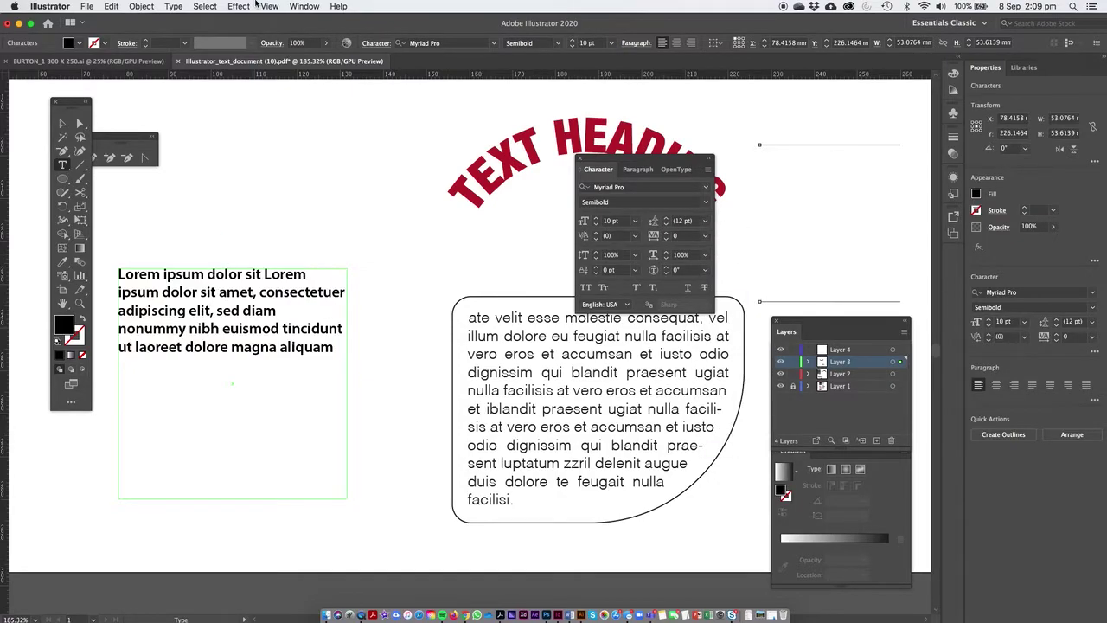
click(173, 7)
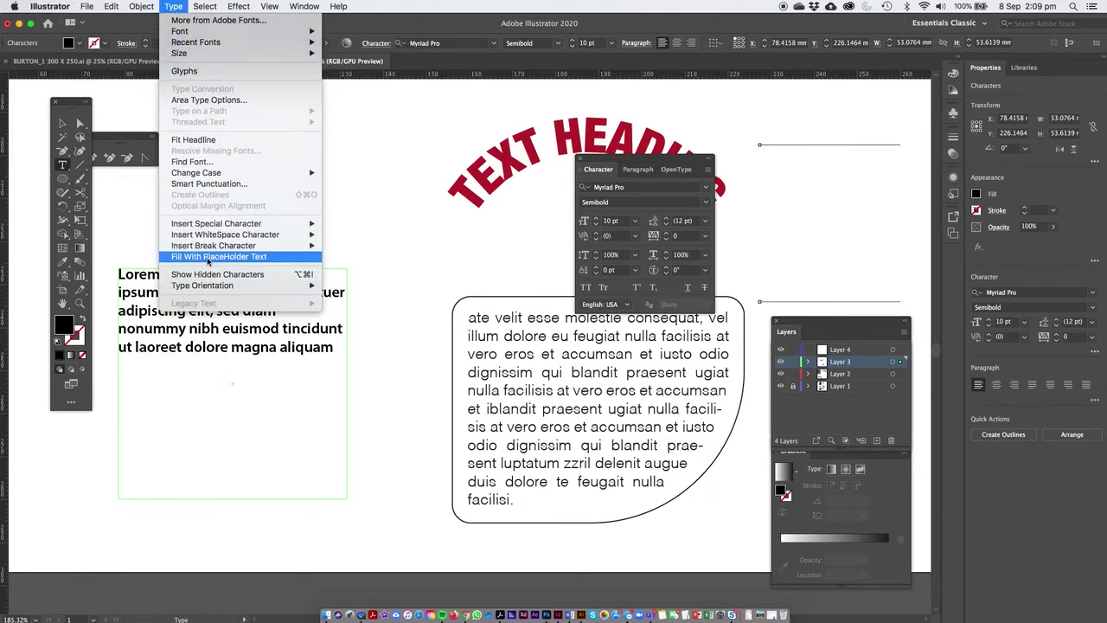
click(208, 256)
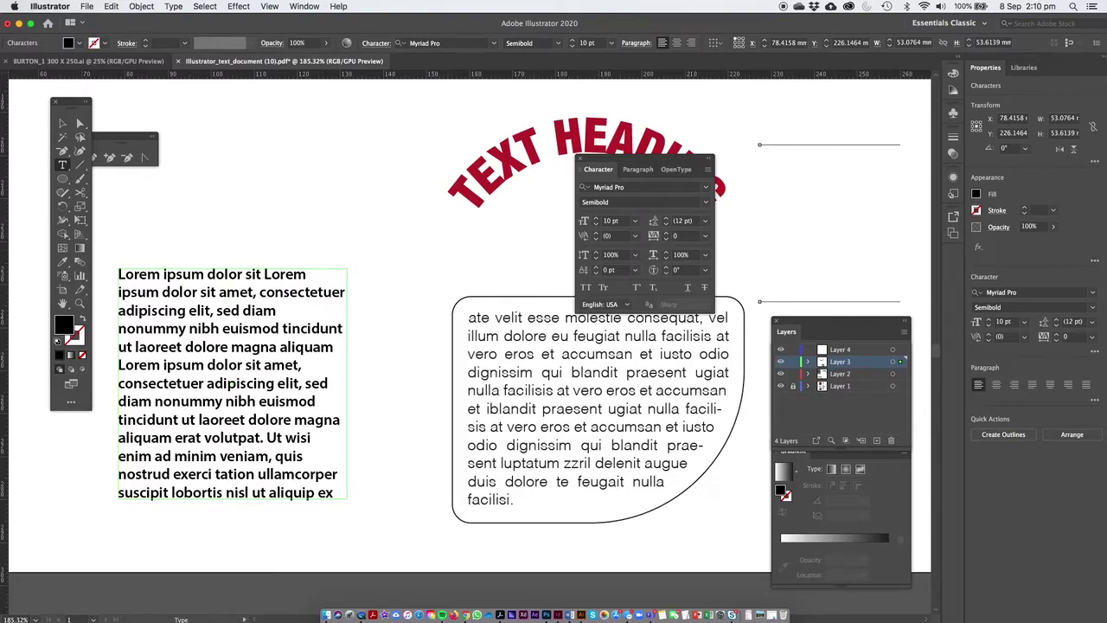
Step: Round only the type frame's lower-right corner to about 19 mm, then shift the frame slightly upward and deselect it
click(80, 123)
click(238, 386)
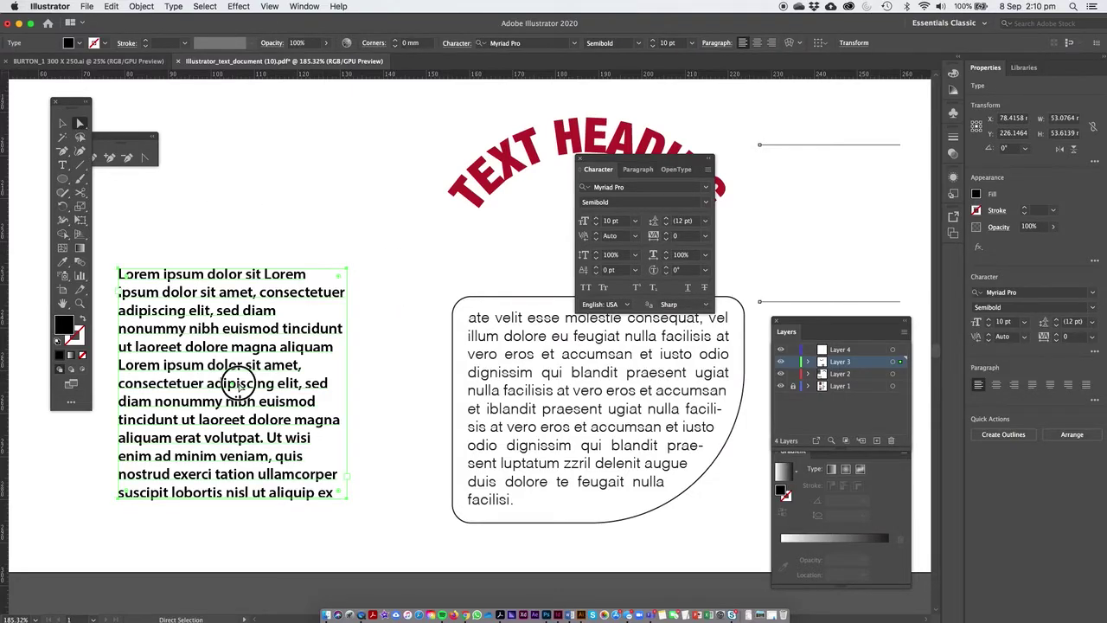
drag(320, 265, 219, 271)
key(super+z)
drag(340, 498, 201, 484)
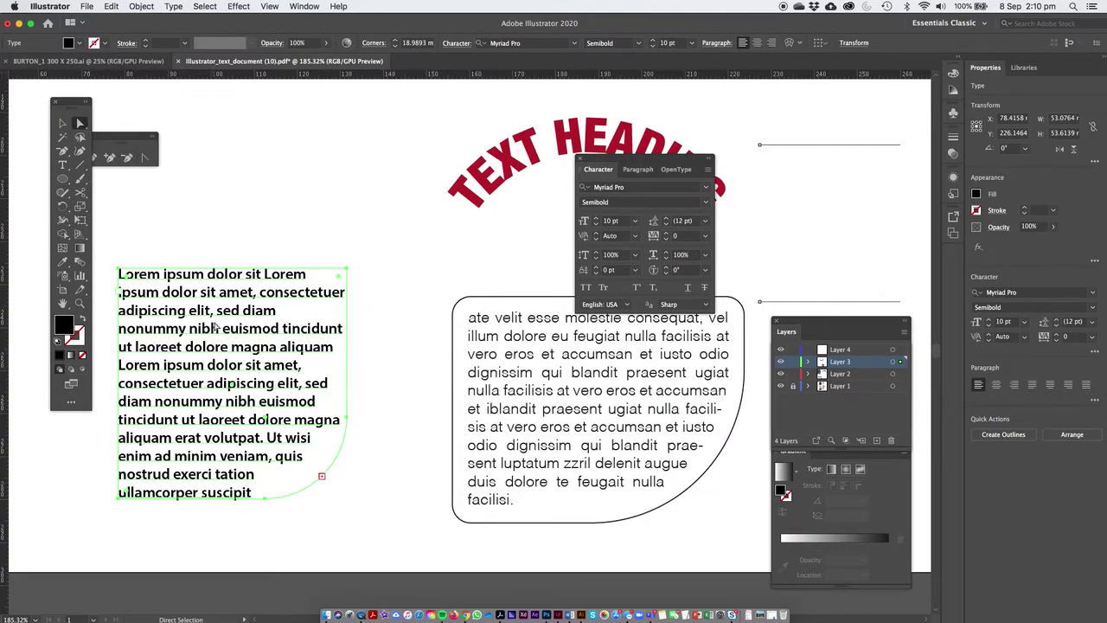
drag(216, 327, 228, 308)
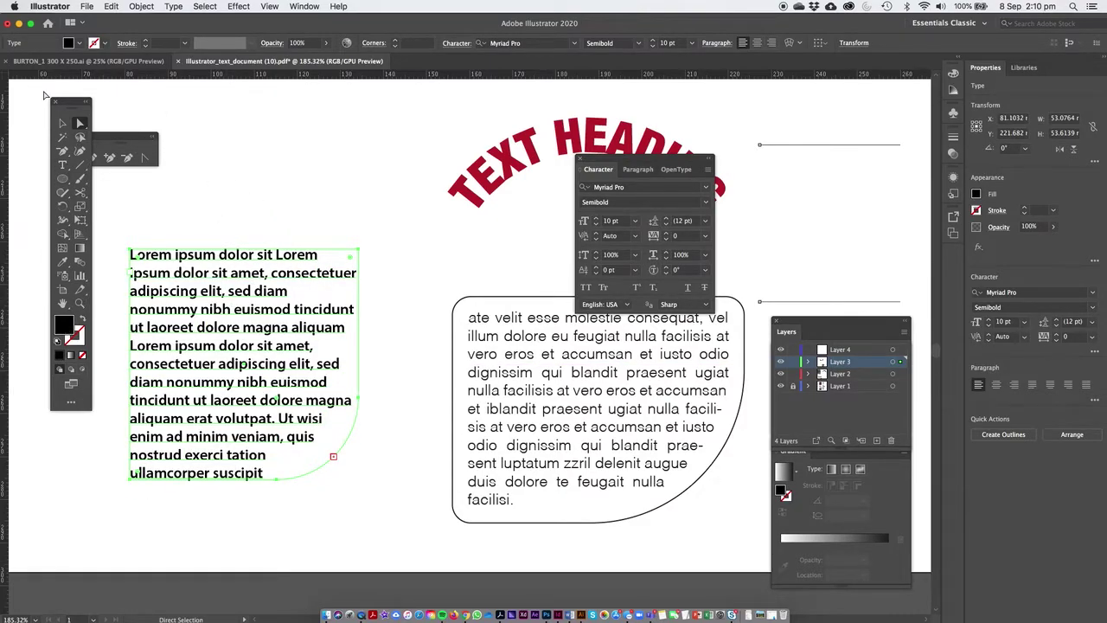
click(278, 166)
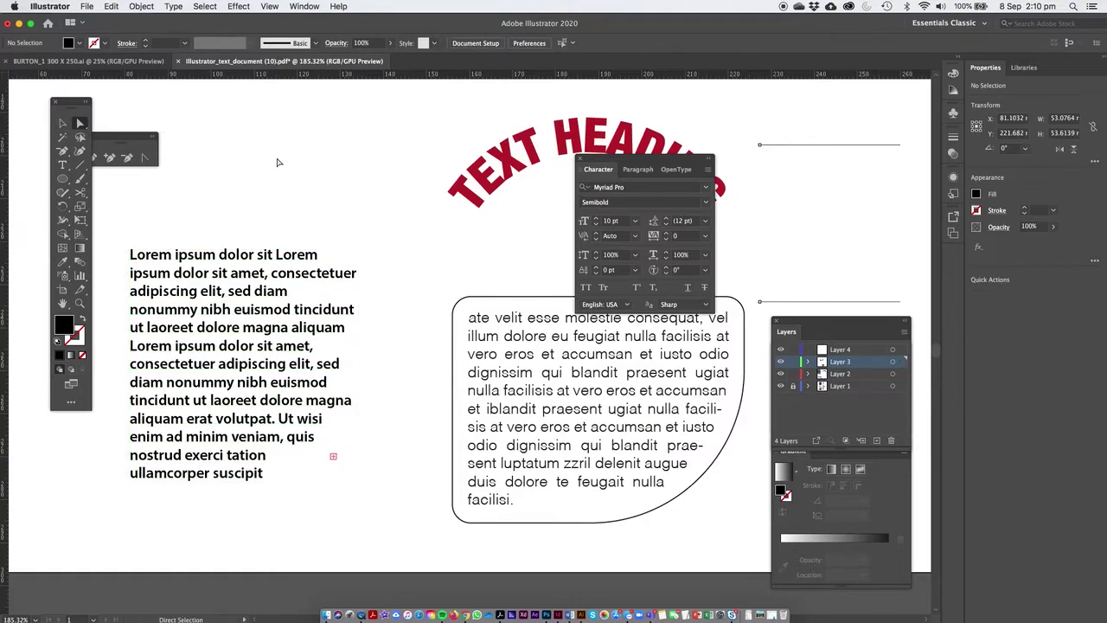
Step: Select only the type frame's outline path and give it a 1 pt black stroke
click(262, 254)
click(76, 339)
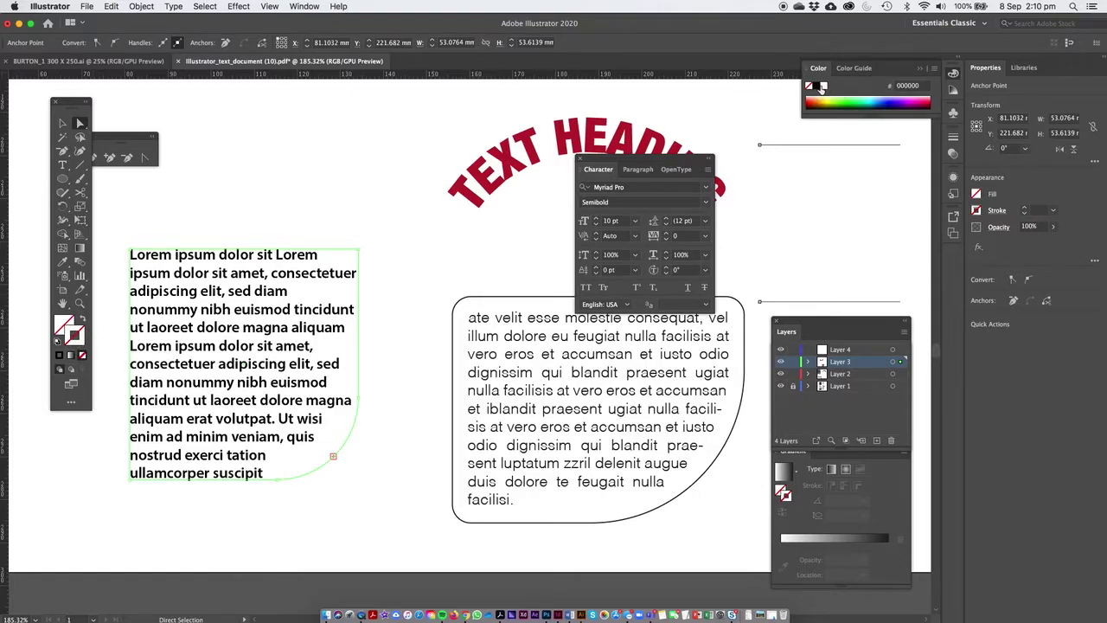
click(821, 87)
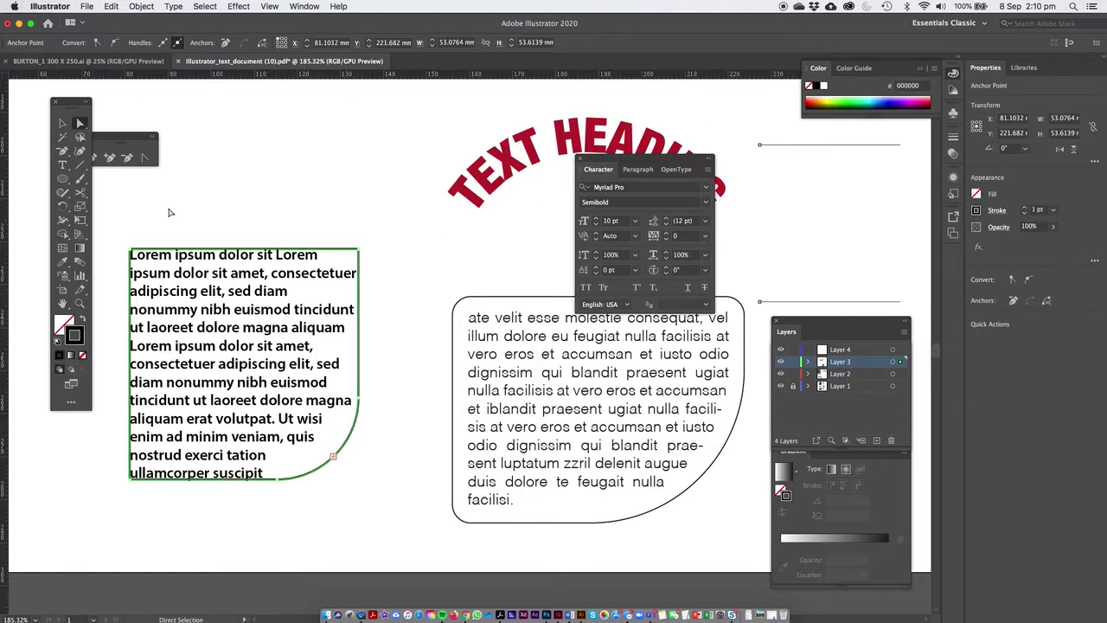
Step: Set the type frame's inset spacing to 3 mm in Area Type Options with preview on, and deselect it
click(173, 6)
click(207, 367)
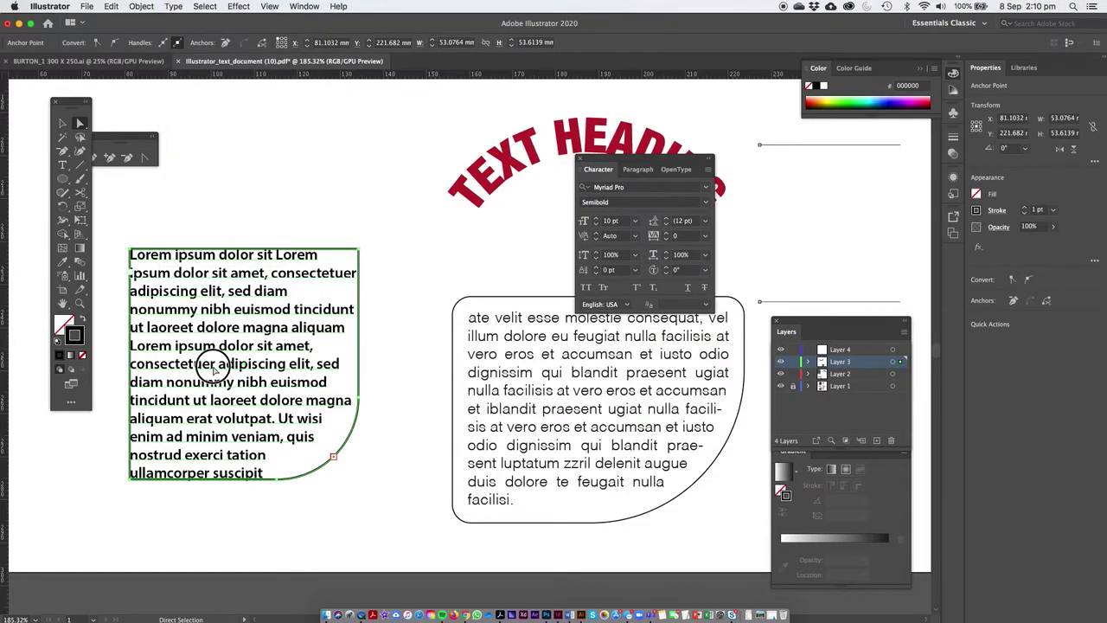
click(173, 6)
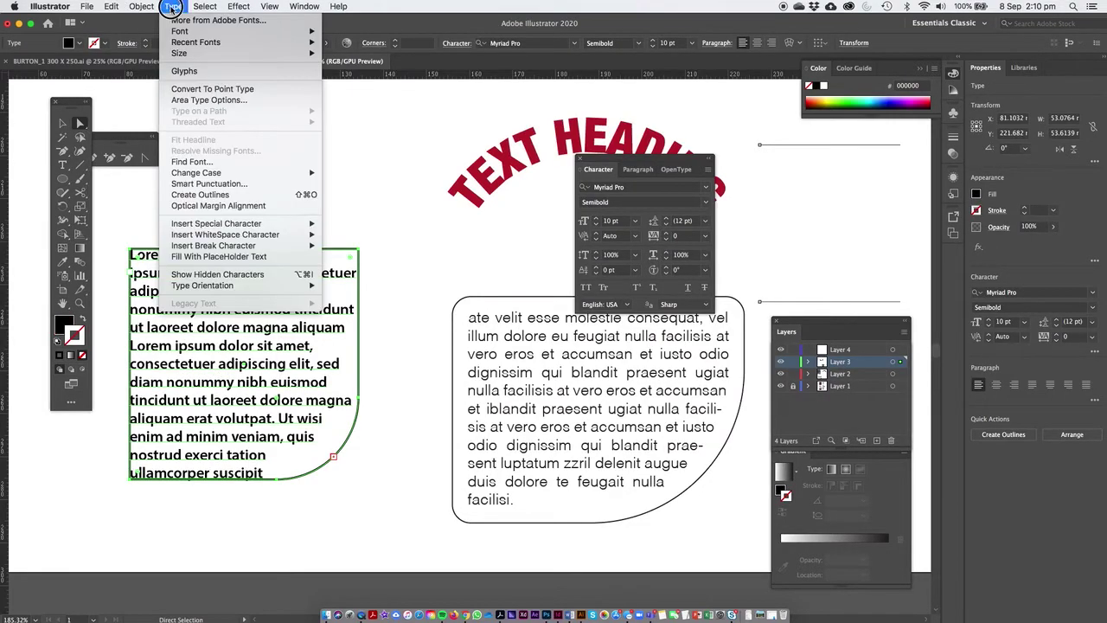
click(206, 99)
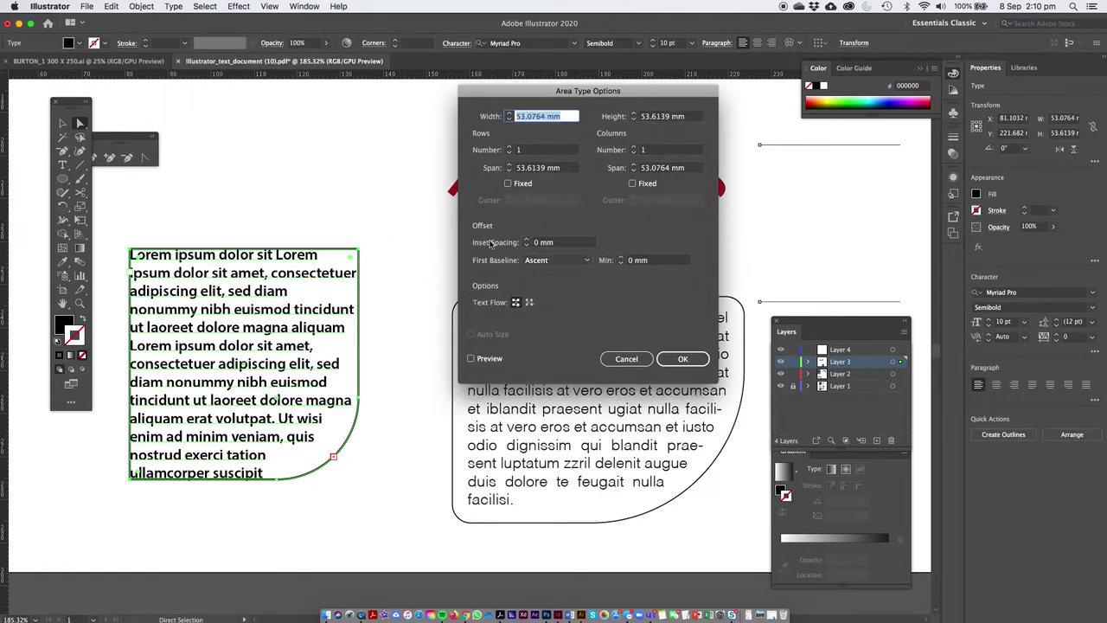
click(471, 358)
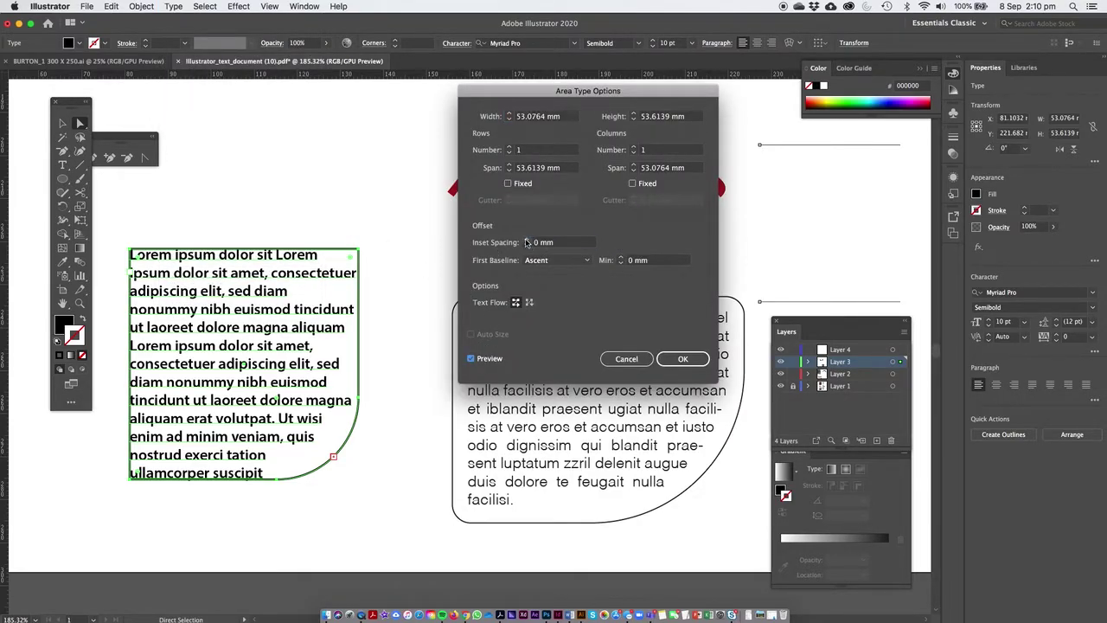
click(525, 241)
click(525, 240)
click(525, 240)
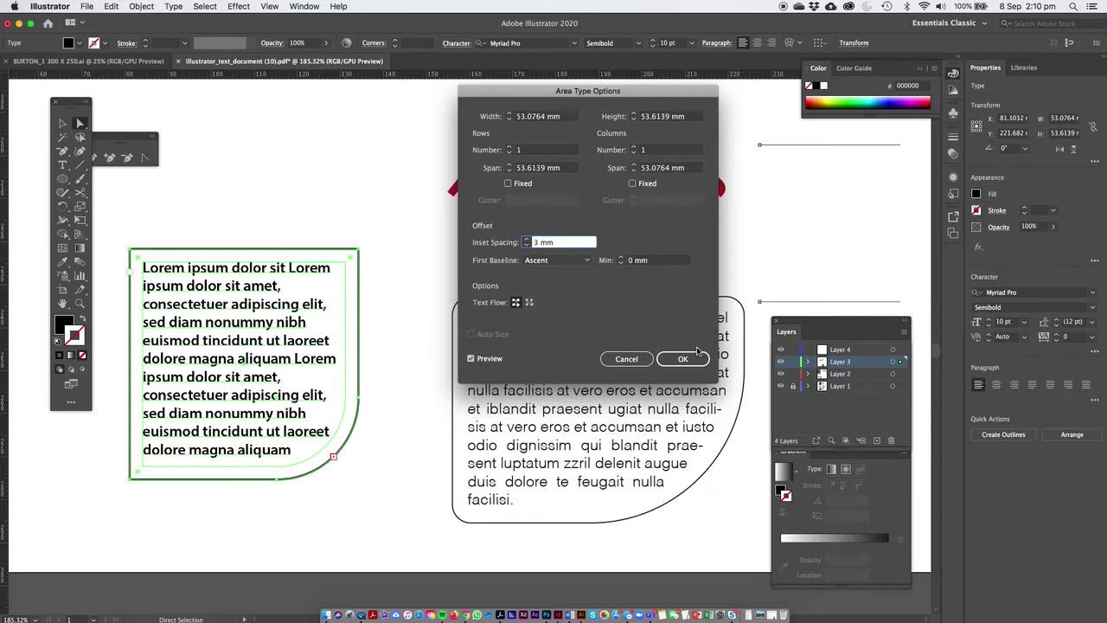
click(682, 358)
click(63, 123)
click(216, 208)
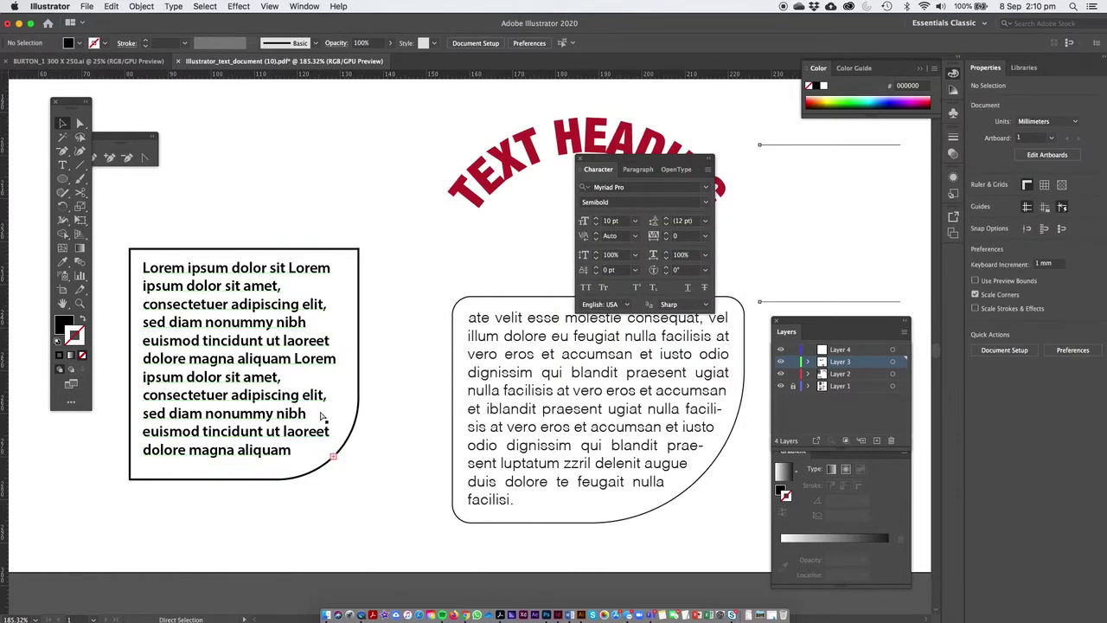
Step: Move the outlined type frame up and away from the page's lower edge, and deselect it
key(super+minus)
key(super+minus)
drag(322, 368, 240, 243)
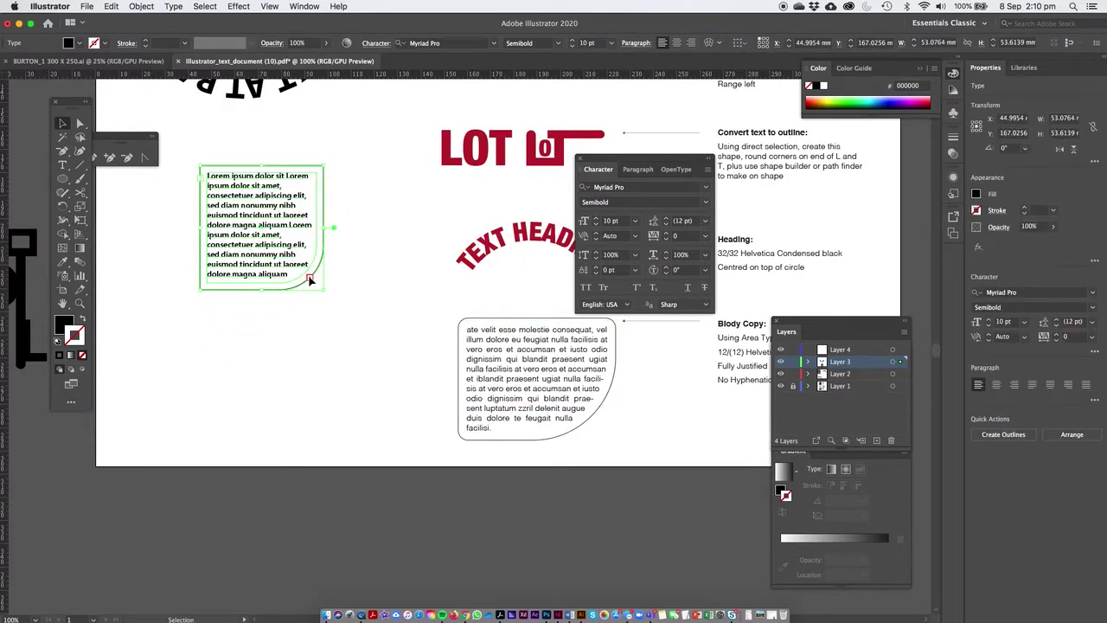
click(161, 376)
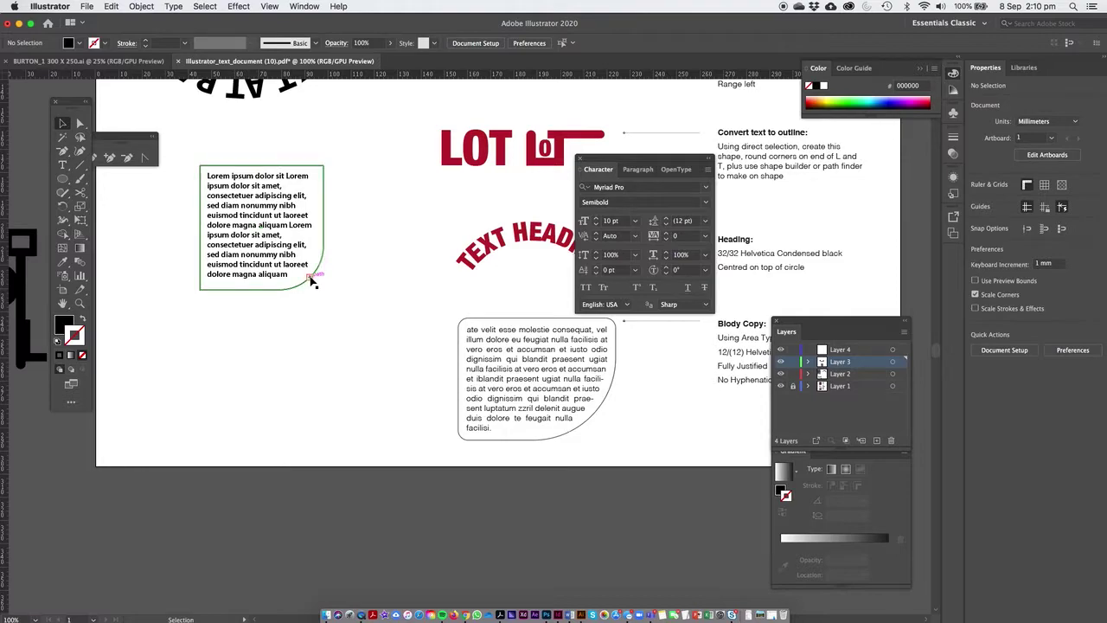
Step: Thread the frame's overflow text into a new type frame about 110 by 49 mm drawn below it
click(307, 288)
click(311, 281)
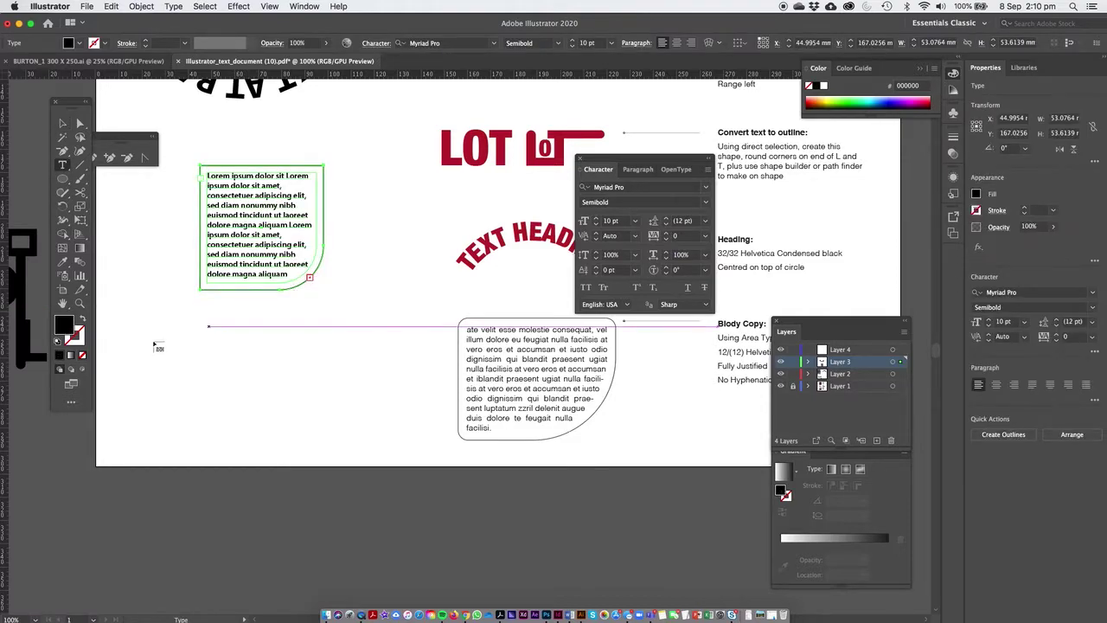
drag(126, 331, 386, 446)
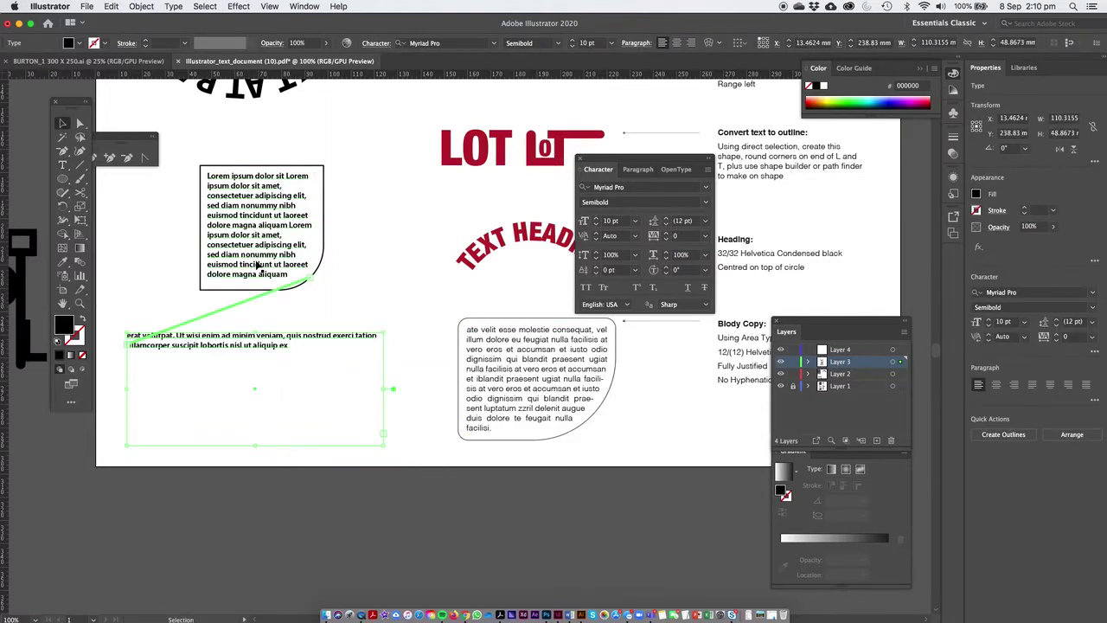
Step: Delete all the text in the lower threaded frame and trim the upper frame's text back to "dolore magna aliq"
double_click(294, 346)
drag(294, 347, 270, 275)
key(BackSpace)
key(BackSpace)
key(BackSpace)
key(BackSpace)
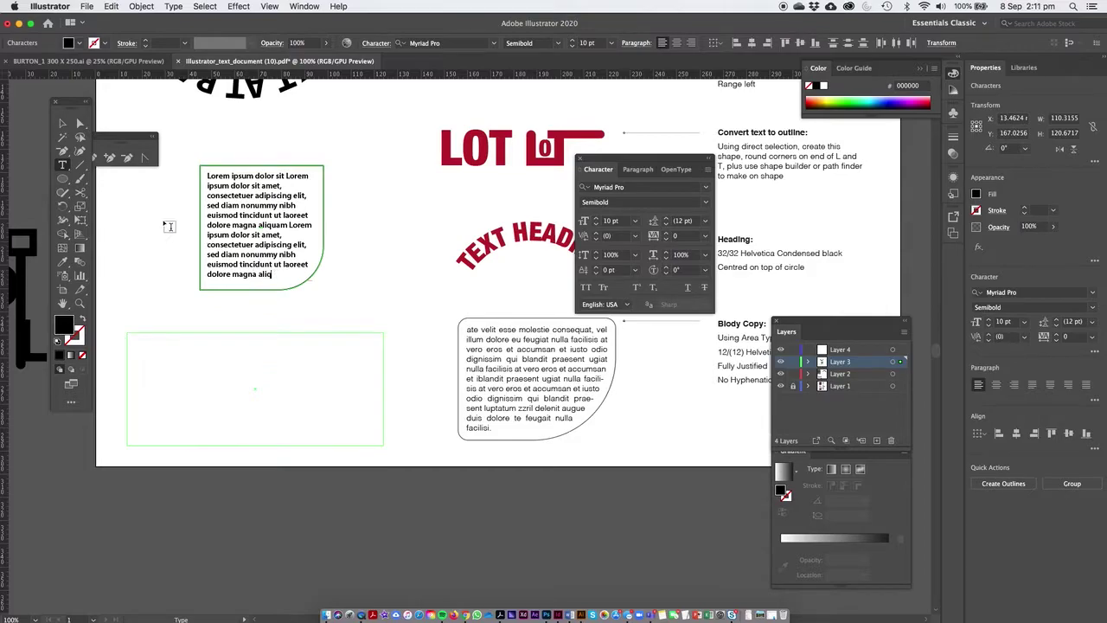
Step: Delete the empty lower threaded frame and move the remaining outlined text frame down into the free space
click(63, 123)
click(370, 375)
drag(264, 232, 262, 275)
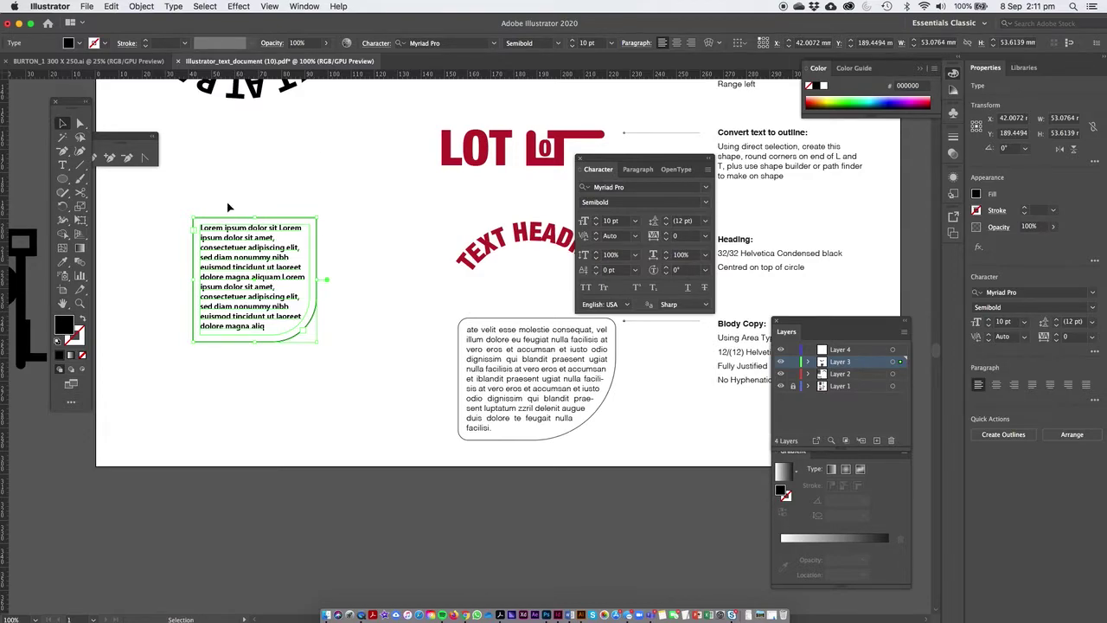
Step: Select only the type frame's path, fill it with green 00AA22 and lower its opacity to a lighter tint
click(80, 124)
click(358, 231)
click(317, 247)
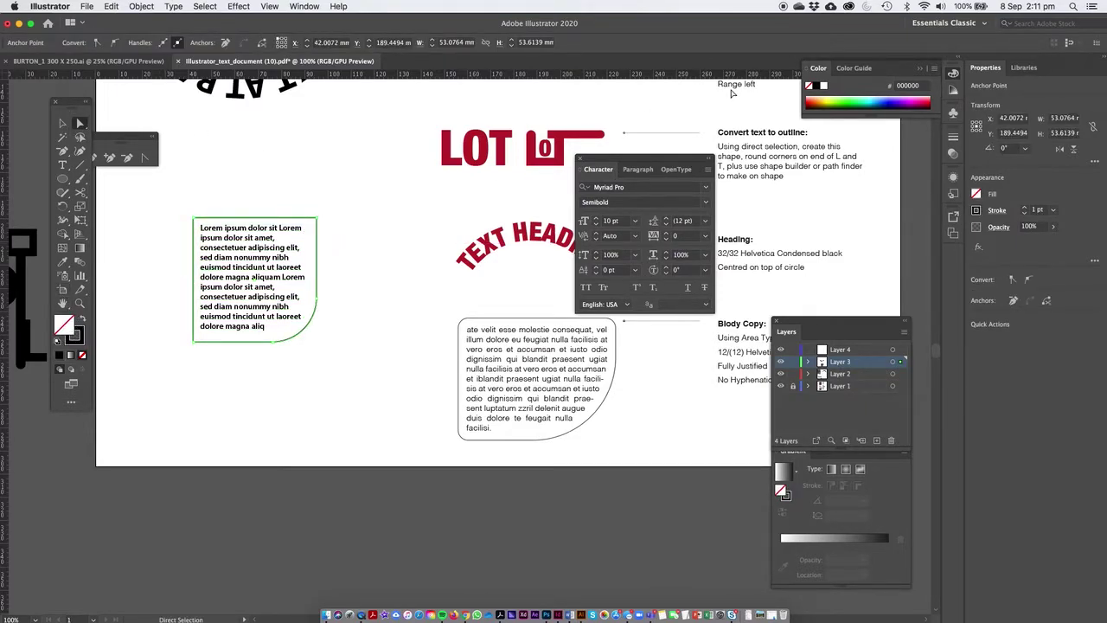
click(856, 101)
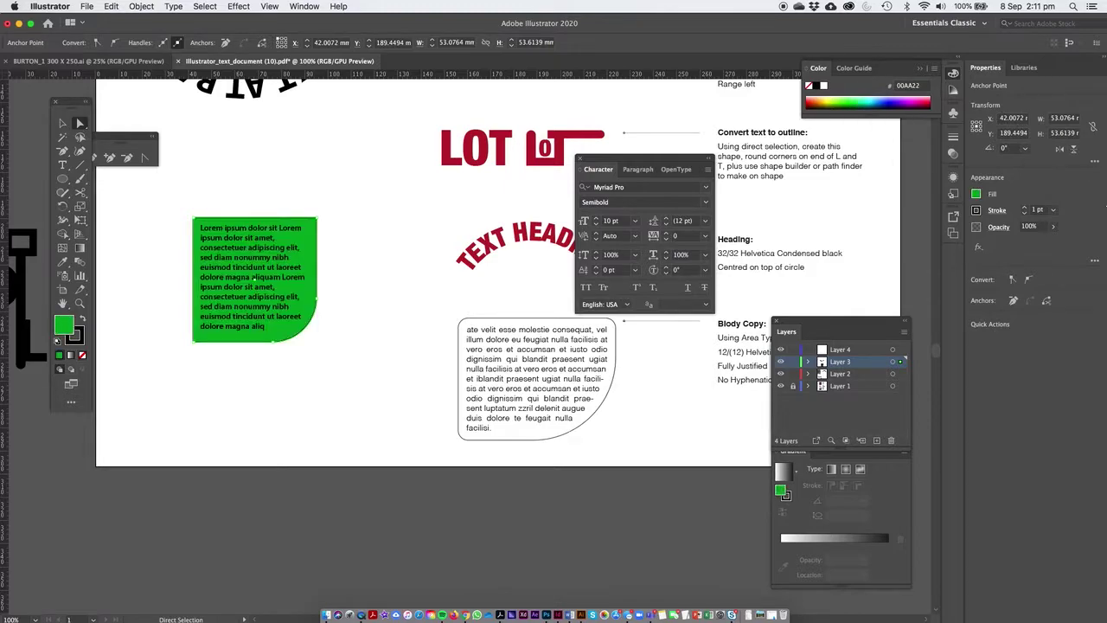
click(1053, 226)
drag(1055, 245, 1033, 248)
Step: Reposition the green text frame below the circular text at about X 36.8 mm, Y 189.4 mm, and deselect it
click(63, 123)
drag(263, 256, 252, 231)
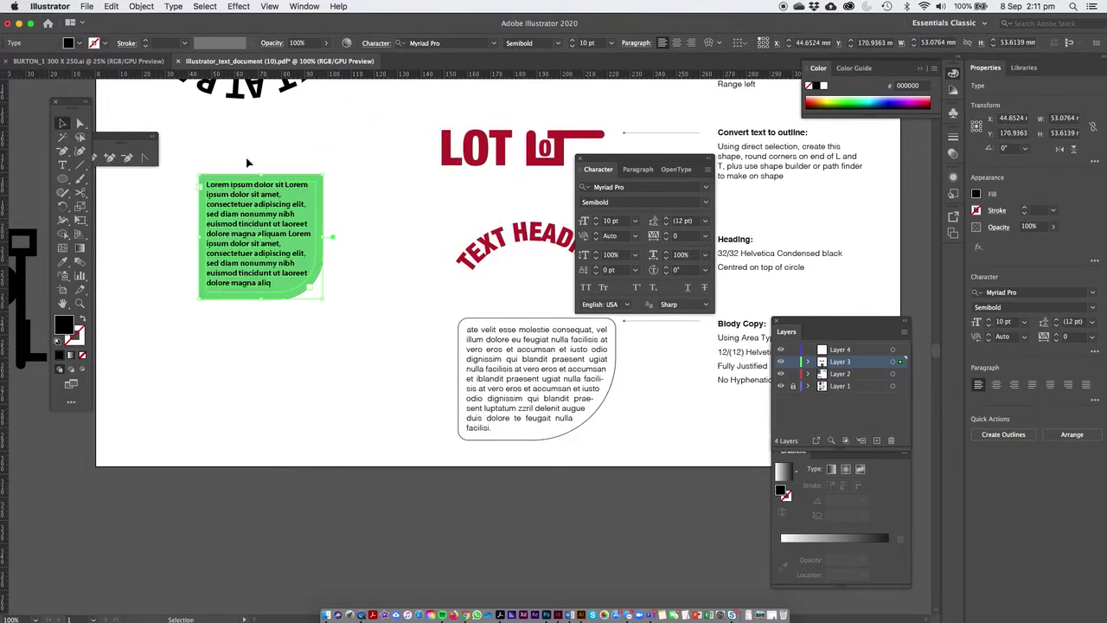
key(super+minus)
key(super+minus)
drag(363, 218, 169, 283)
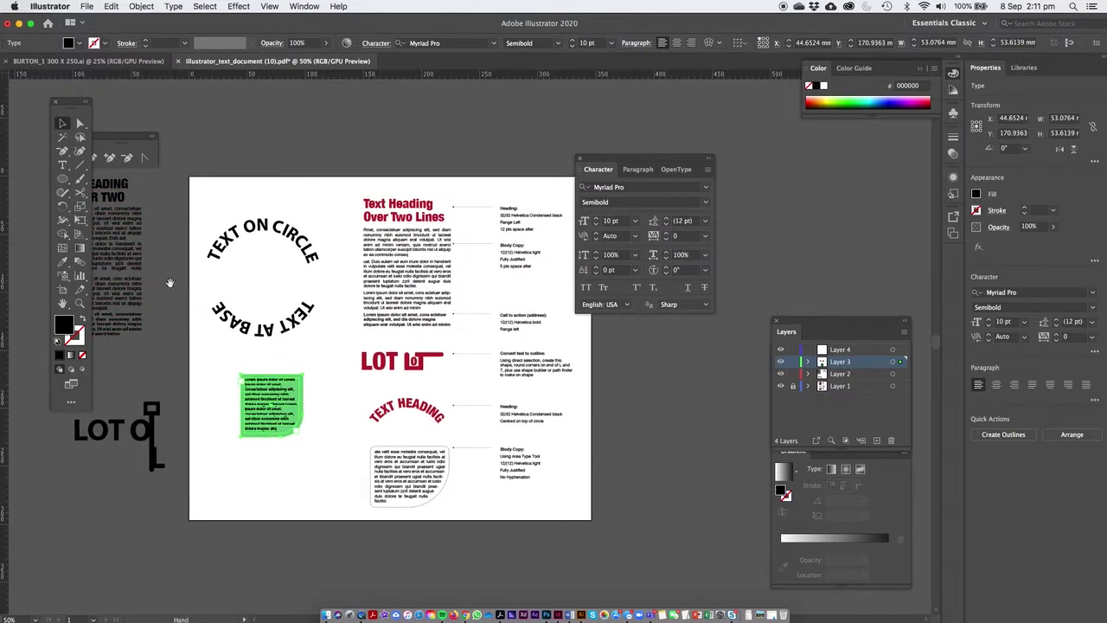
drag(259, 403, 249, 425)
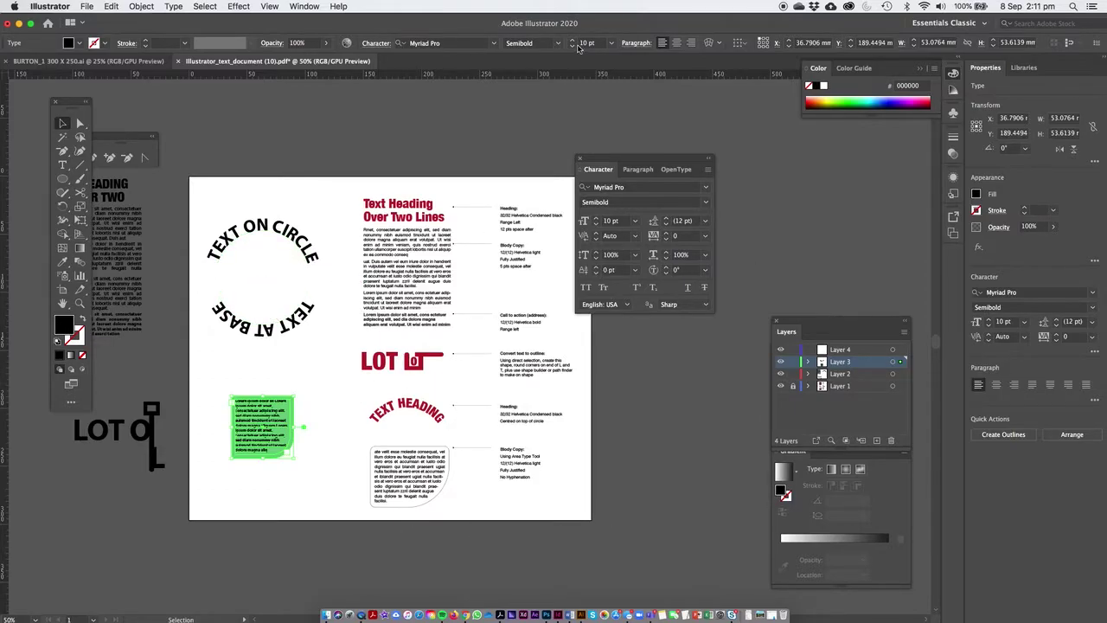
click(507, 116)
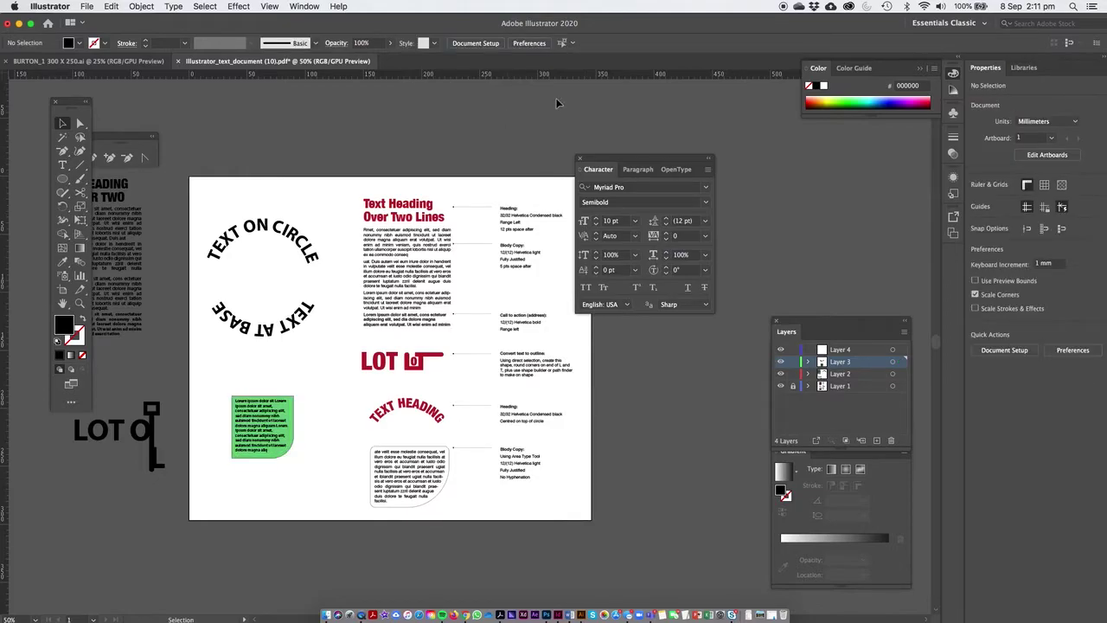